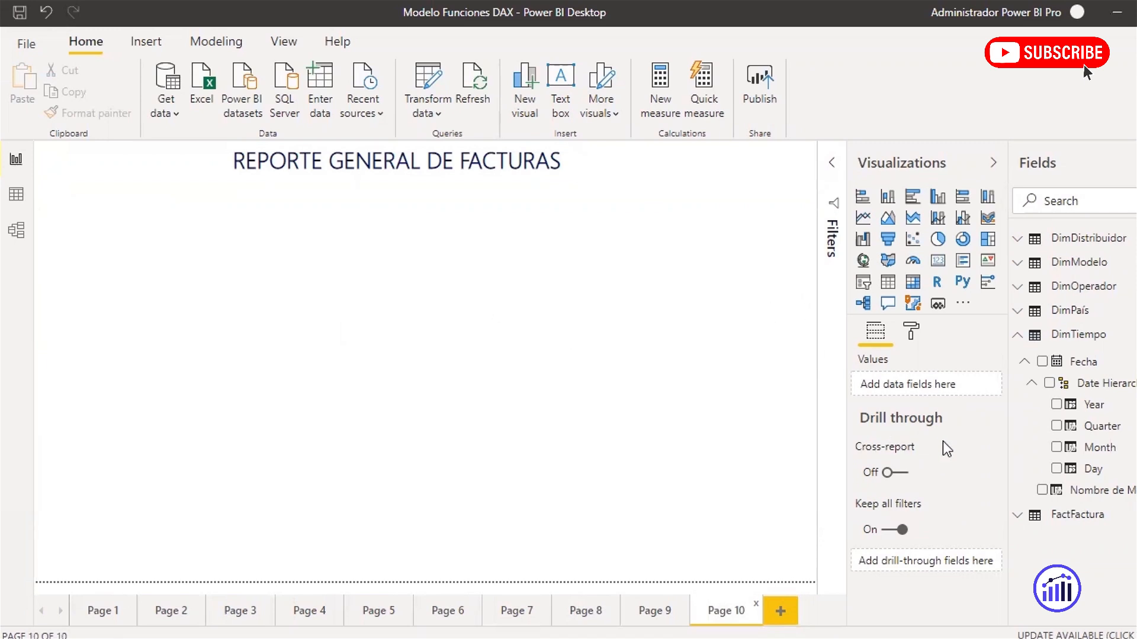
- Add a new measure named Suma Meta to the FactFactura table
mouse_move(942, 442)
left_click(1077, 515)
scroll(1109, 411, "down", 8)
scroll(1109, 415, "down", 1)
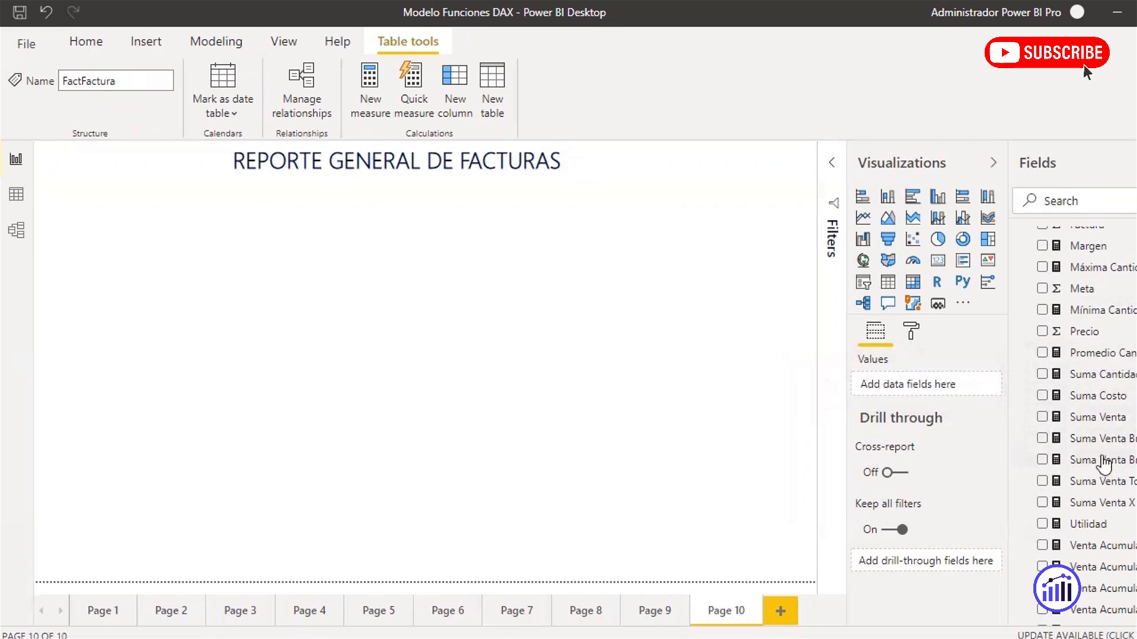
scroll(1106, 329, "up", 3)
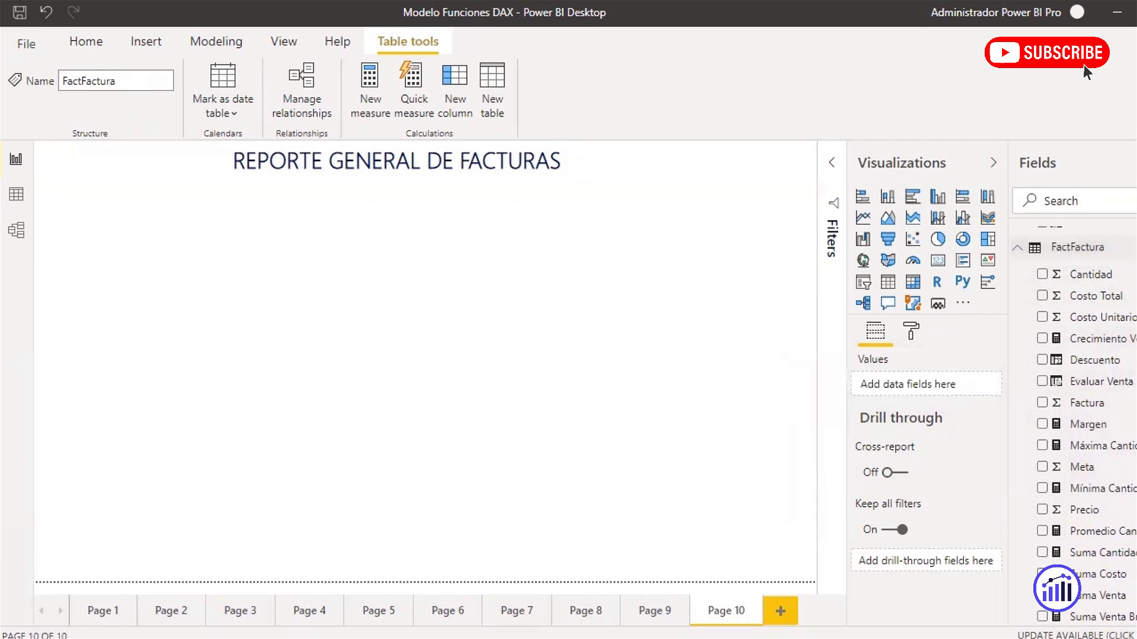
right_click(1051, 249)
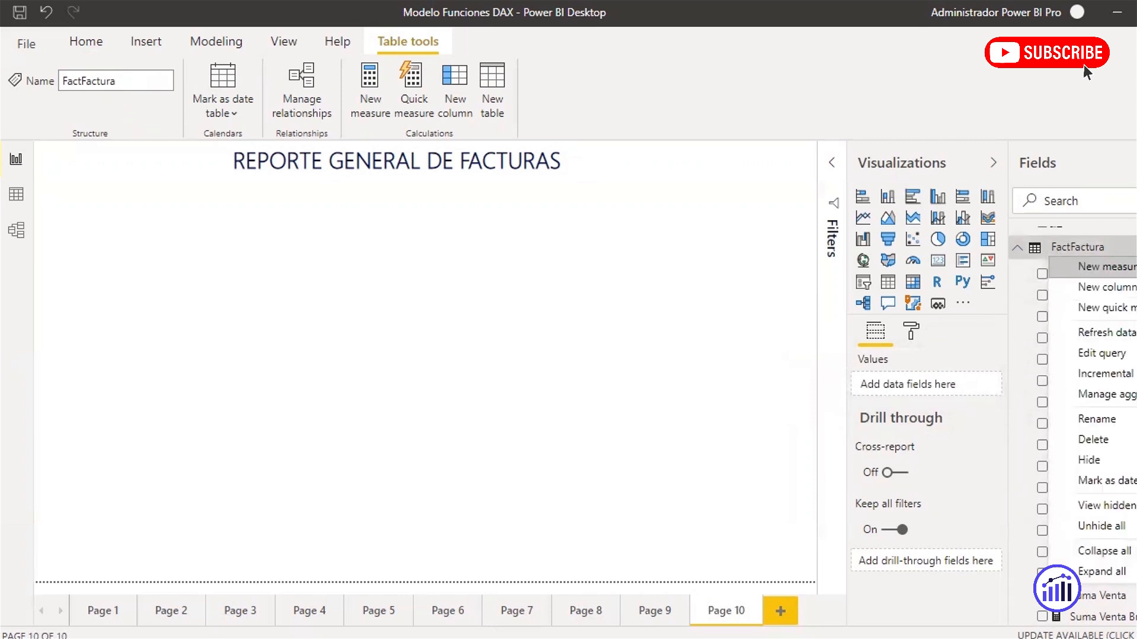
left_click(481, 325)
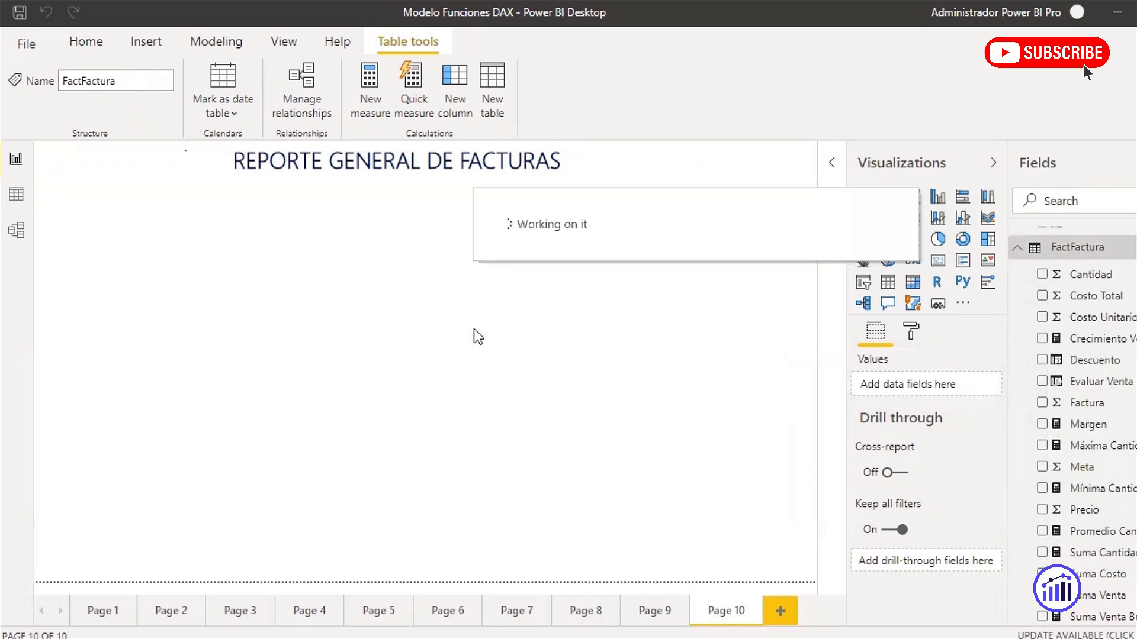
key("BackSpace")
type("Sume ")
type("M")
key("BackSpace")
key("BackSpace")
key("BackSpace")
type("a Meta = ")
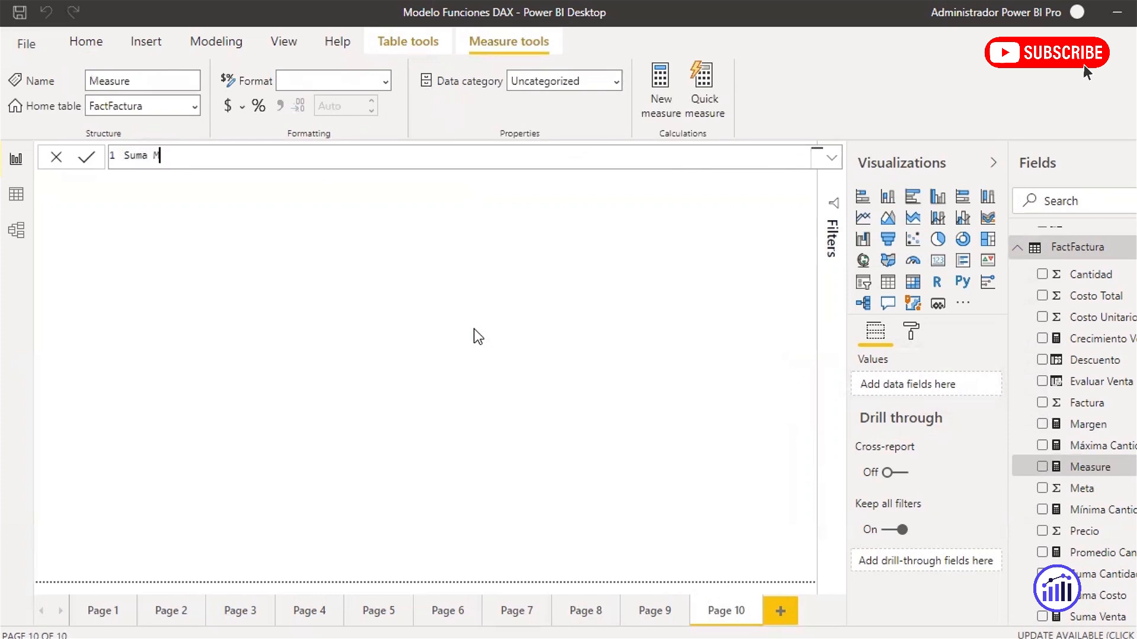
- Define the Suma Meta measure as SUM(FactFactura[Meta]) and commit the formula
type("sum")
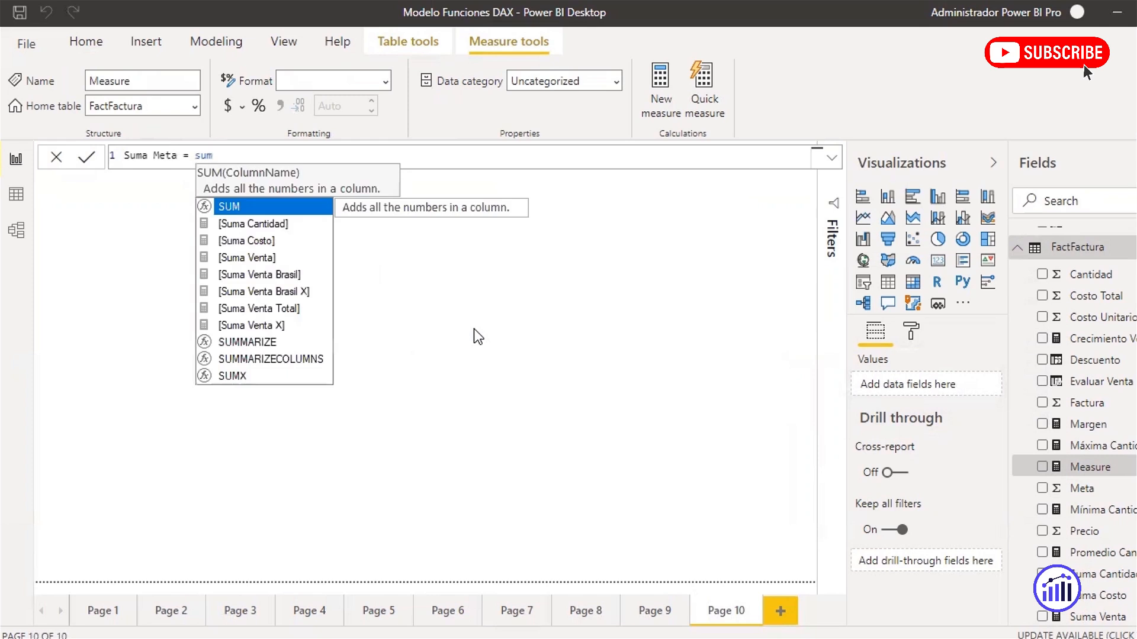
key("Tab")
type("met")
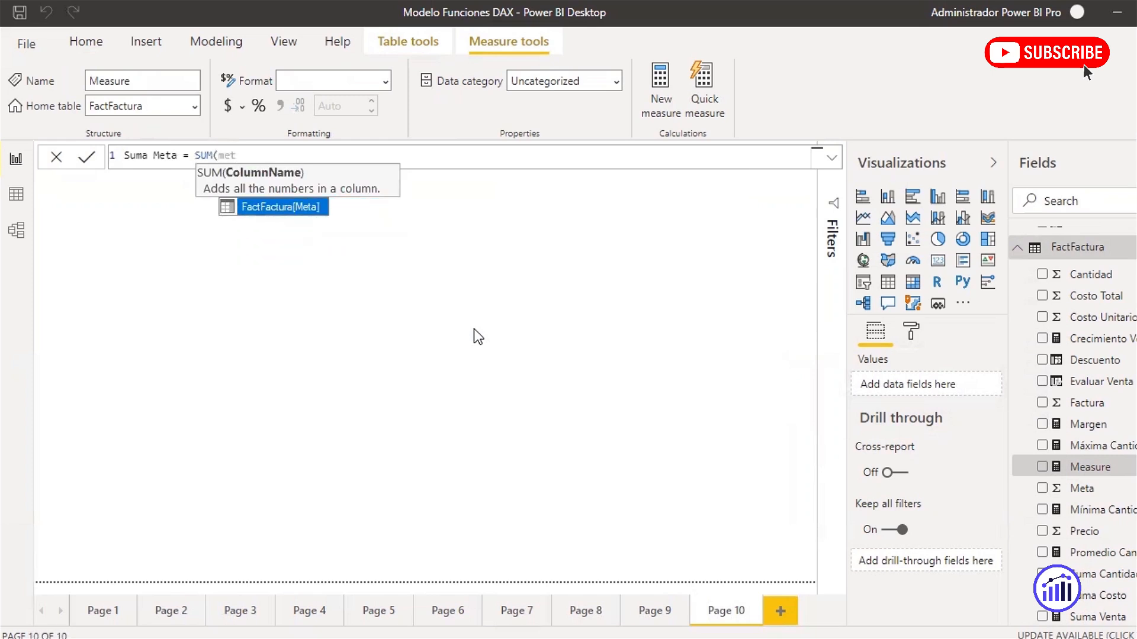
key("Tab")
type(")")
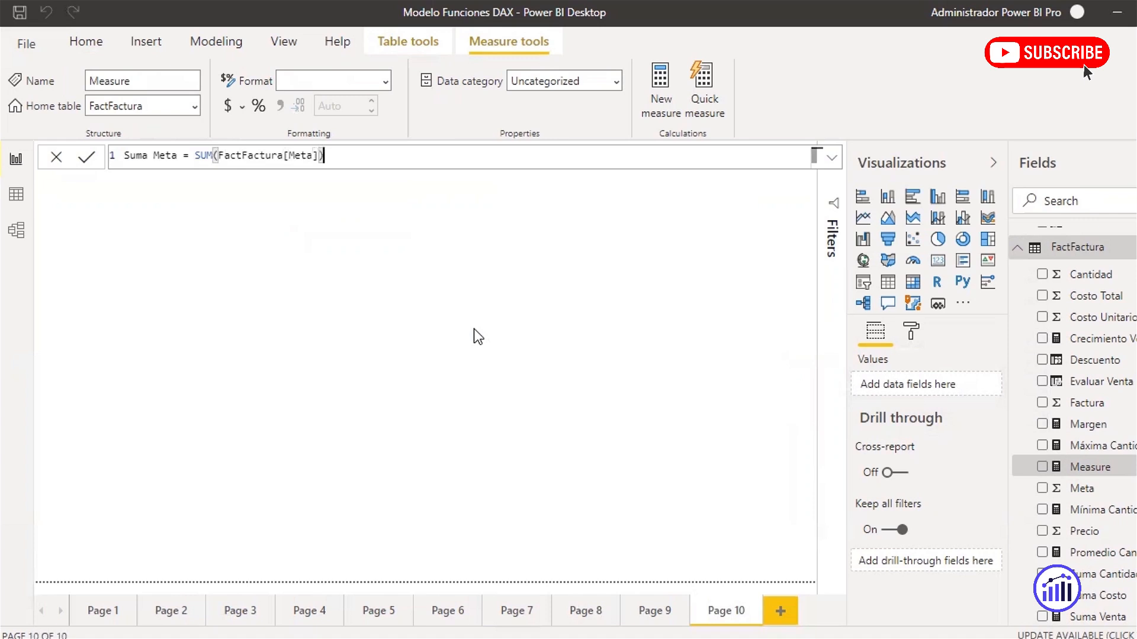
key("Return")
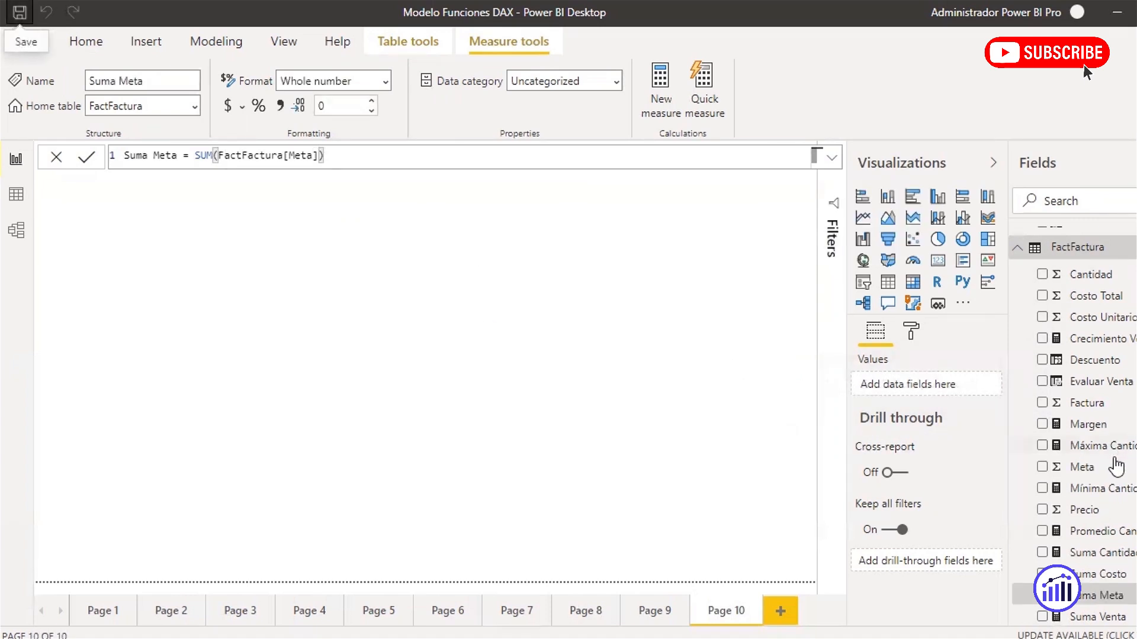
- Add another measure to the FactFactura table and name it KPI Ventas
left_click(1130, 247)
left_click(1123, 272)
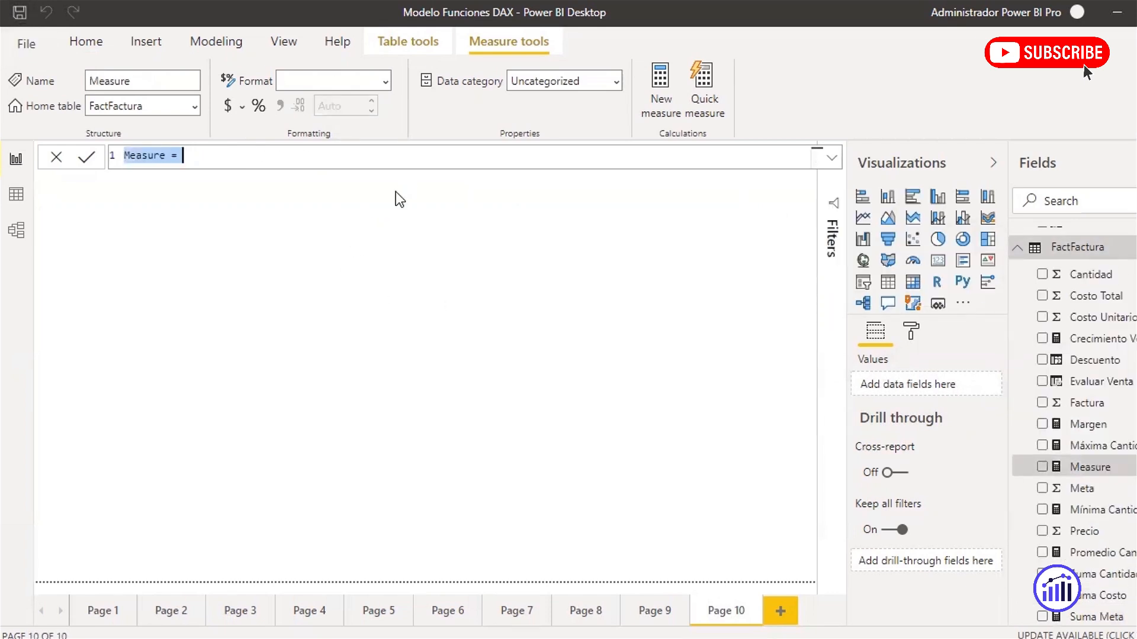
type("KPI ")
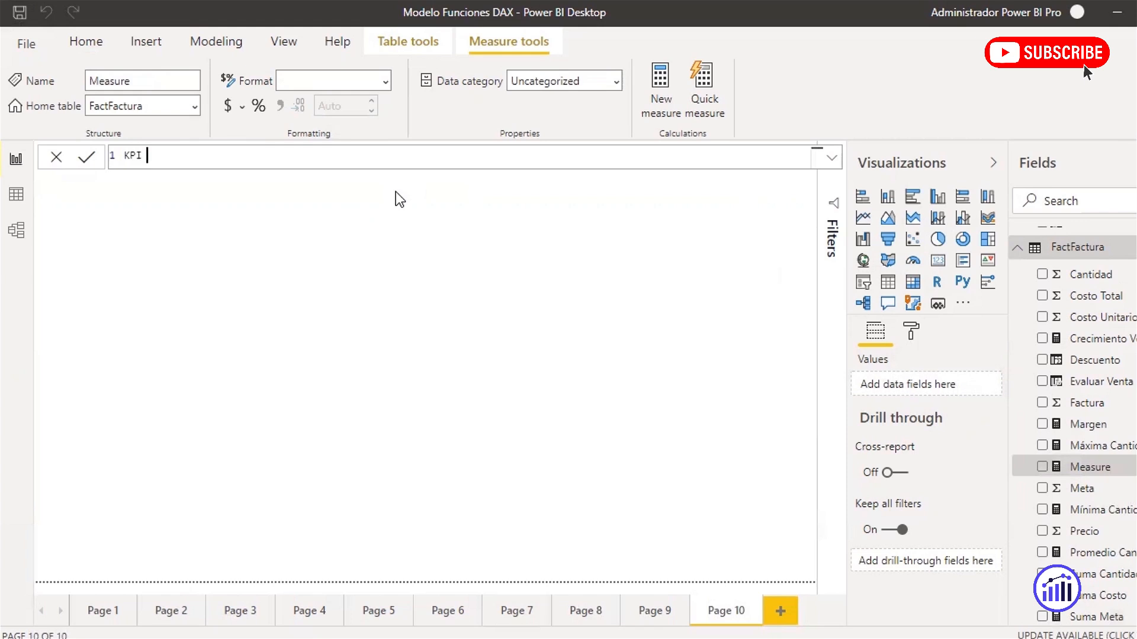
type("Verntas =")
type("vent")
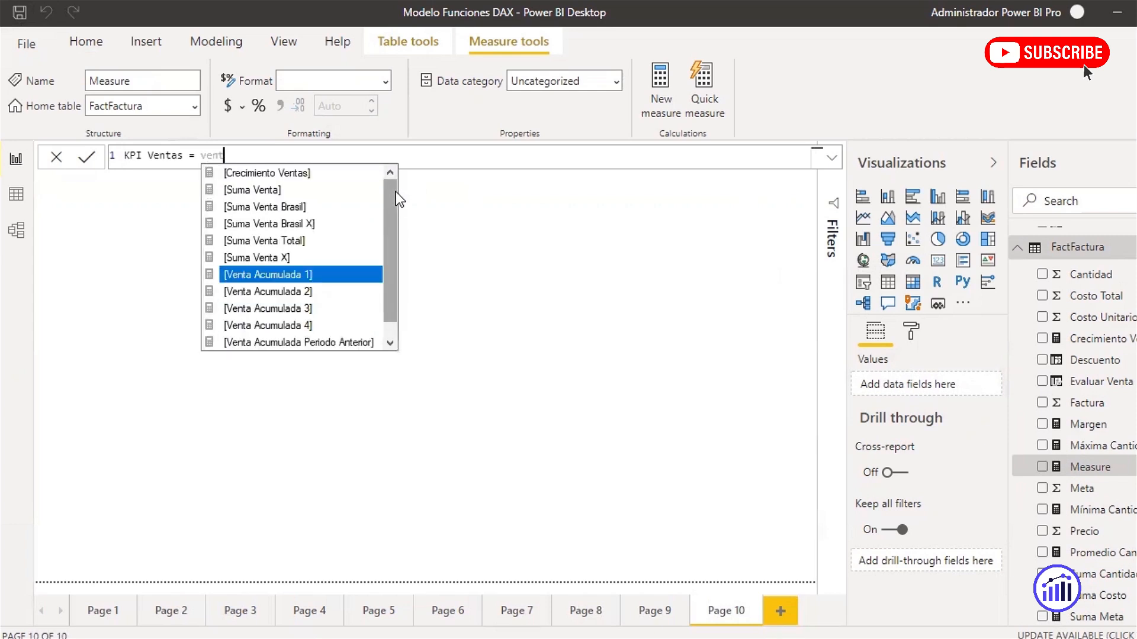
key("BackSpace")
key("BackSpace")
key("BackSpace")
key("BackSpace")
- Define the KPI Ventas measure as [Suma Venta] / [Suma Meta] and commit the formula
type("suma")
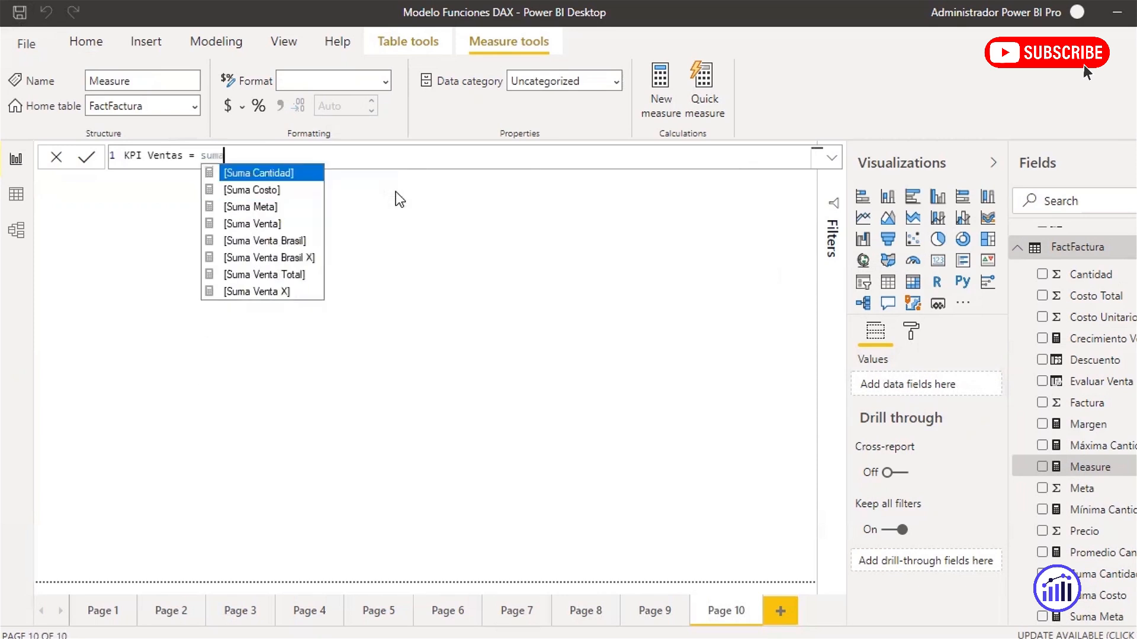
key("Down")
key("Down")
key("Down")
key("Tab")
type("/")
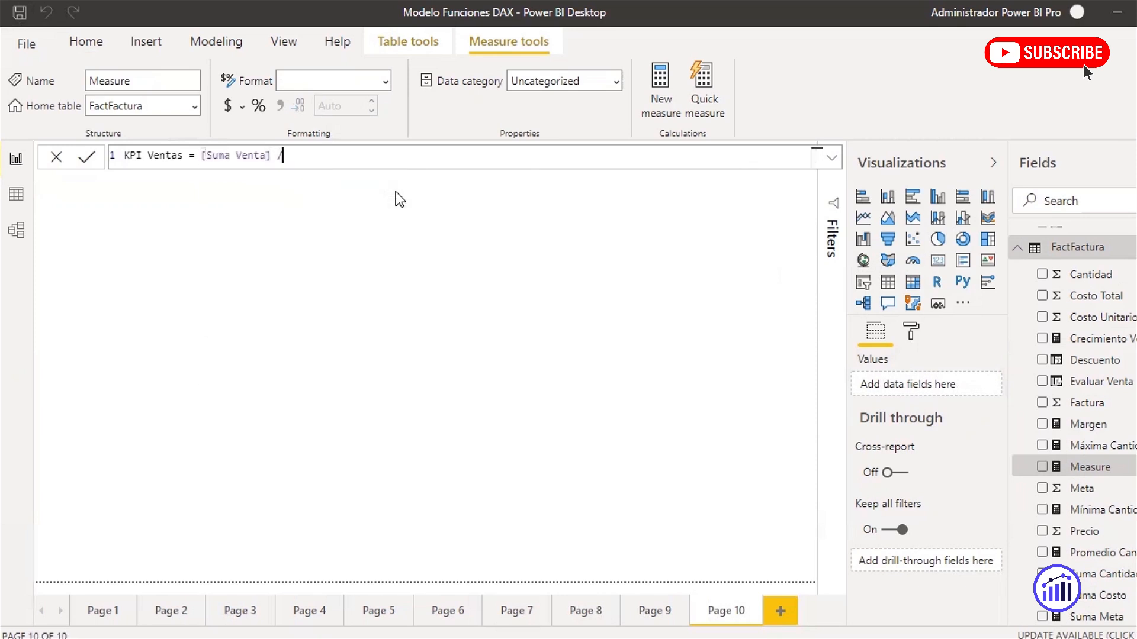
type(" suma me")
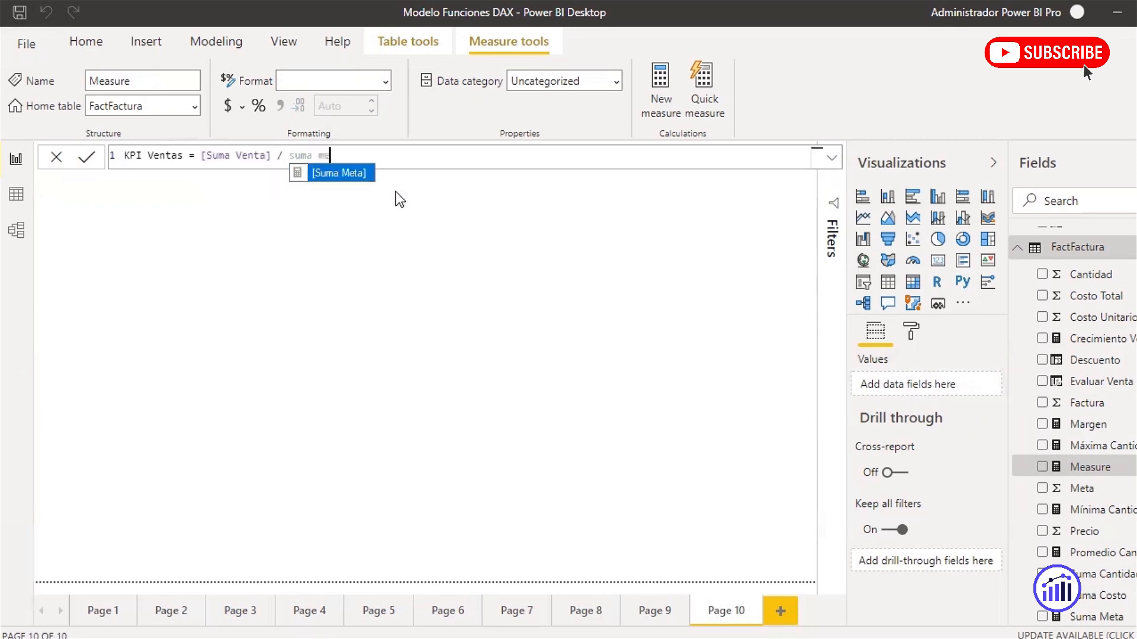
key("Tab")
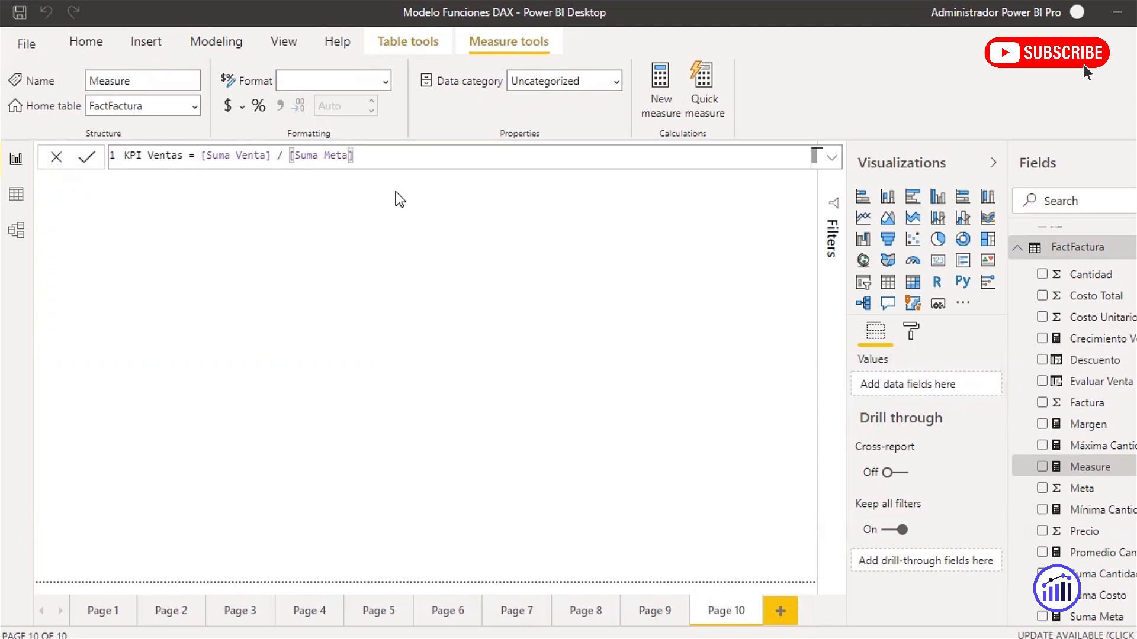
key("Return")
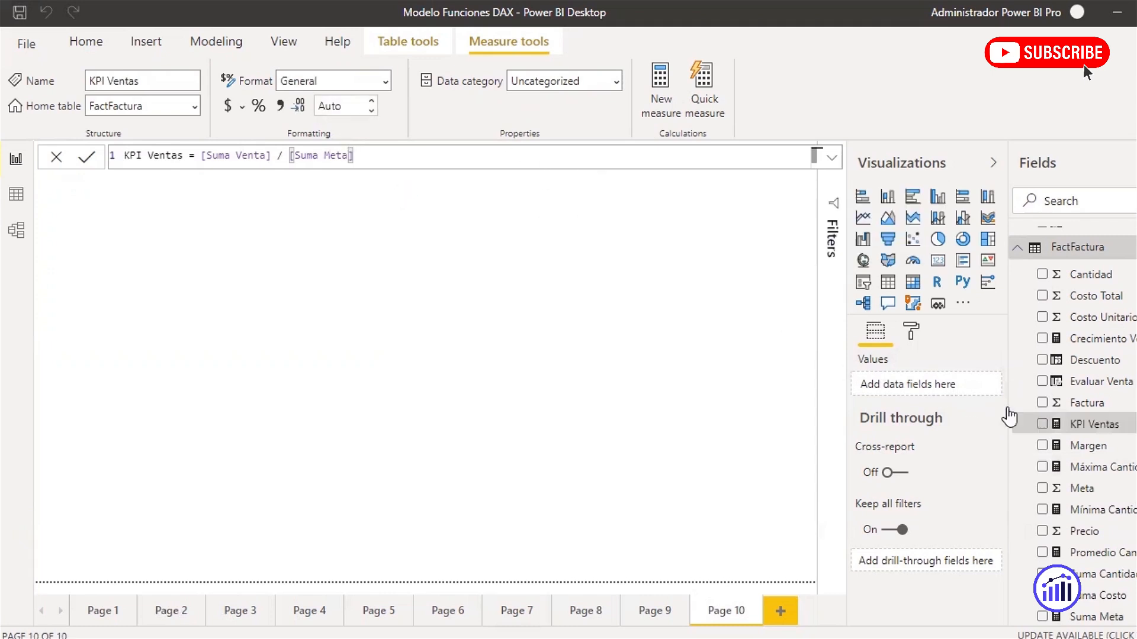
- Format the KPI Ventas measure as a percentage with one decimal place
left_click(258, 110)
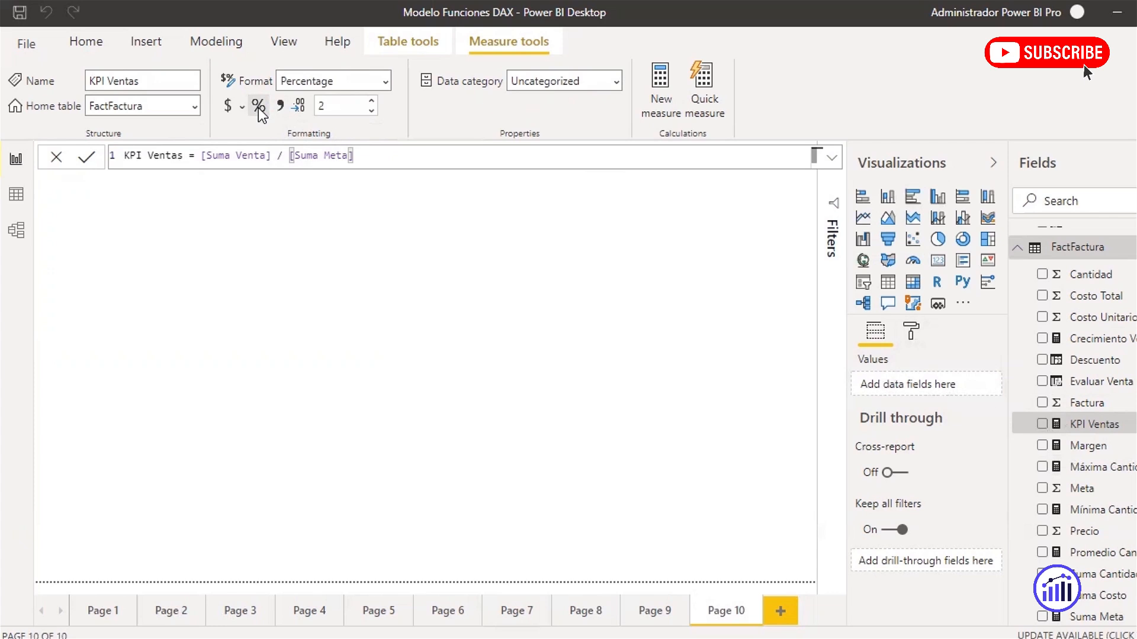
left_click(372, 112)
left_click(588, 384)
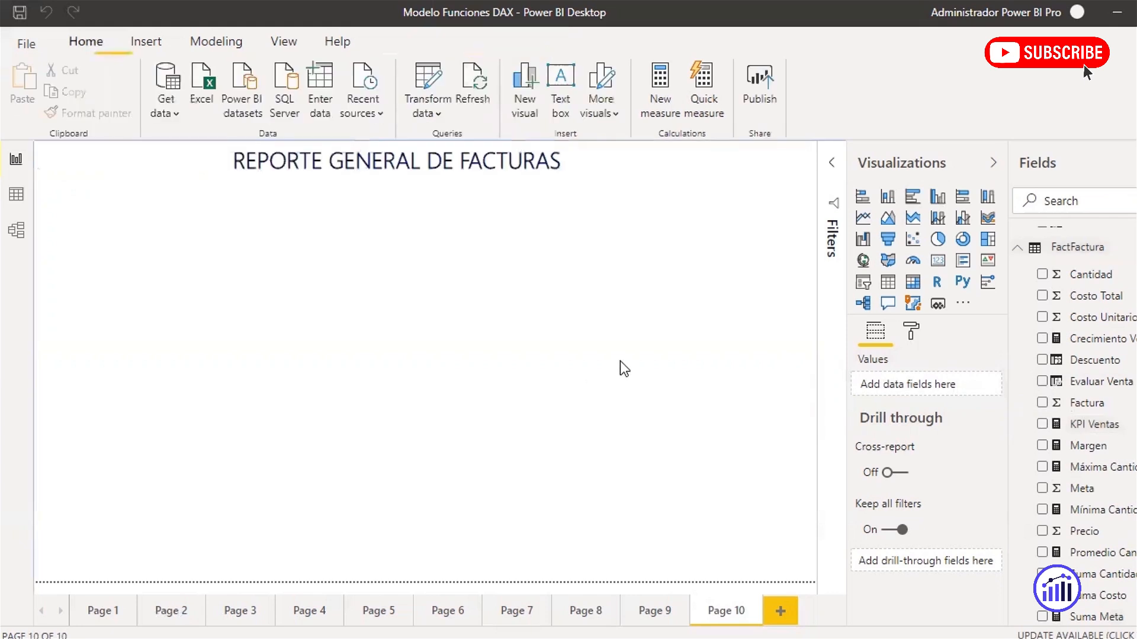
- Collapse the expanded tables and create a table visual on the report page from the Operador field of DimOperador
scroll(1077, 309, "up", 3)
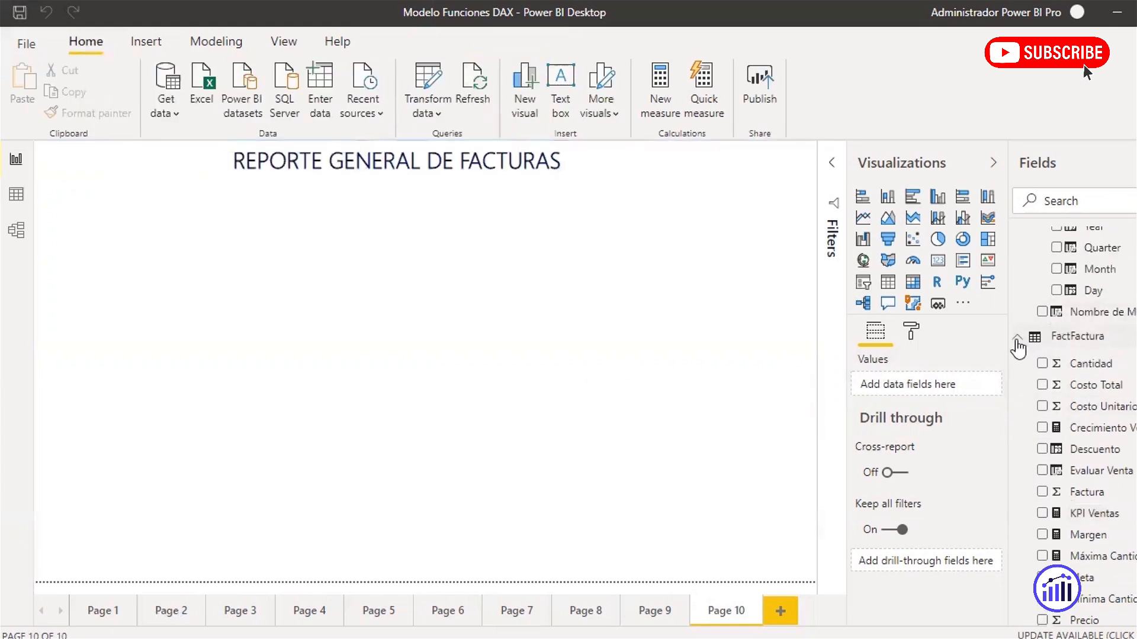
left_click(1036, 342)
left_click(1023, 342)
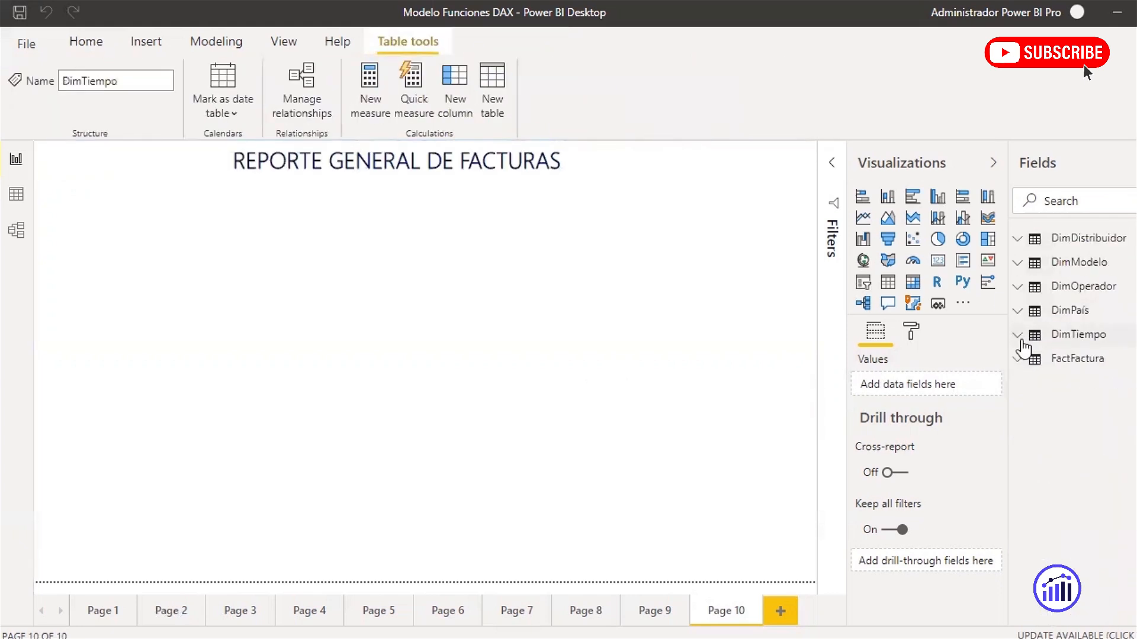
left_click(1029, 292)
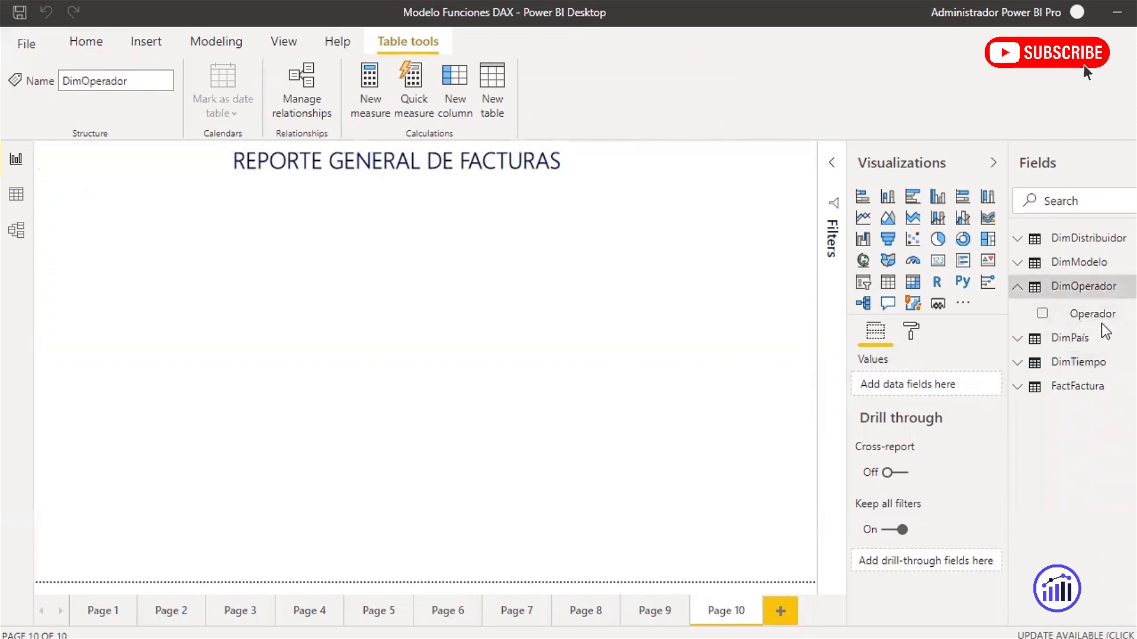
left_click_drag(1089, 315, 170, 302)
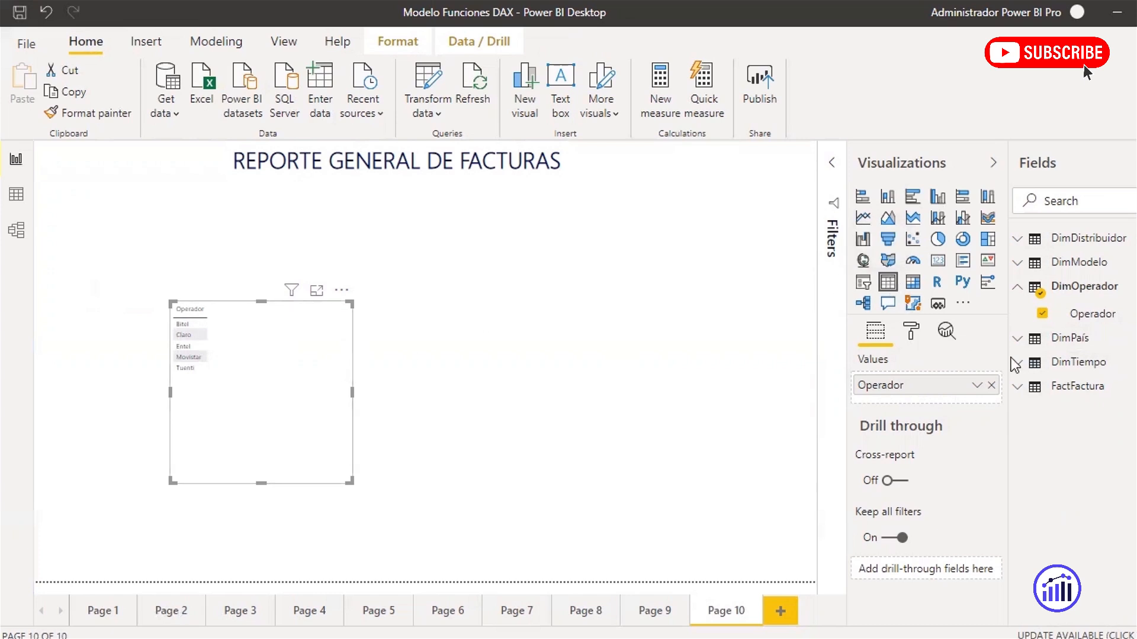
- Add the Suma Venta and Suma Meta measures from FactFactura as values in the operator table visual
left_click(1021, 391)
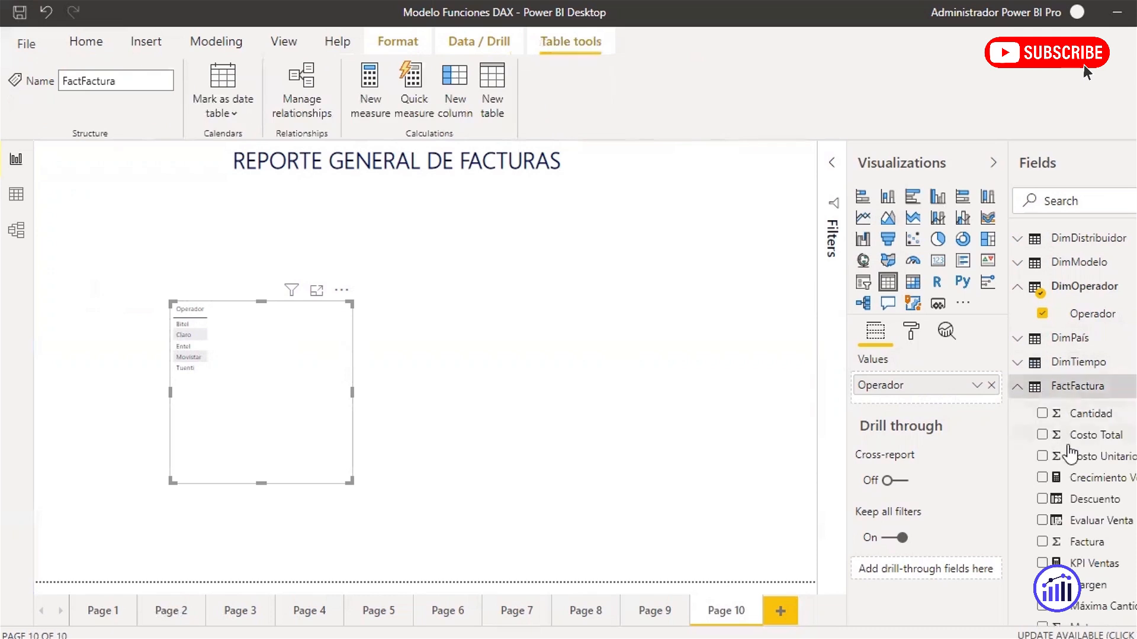
scroll(1077, 456, "down", 2)
scroll(1076, 455, "down", 5)
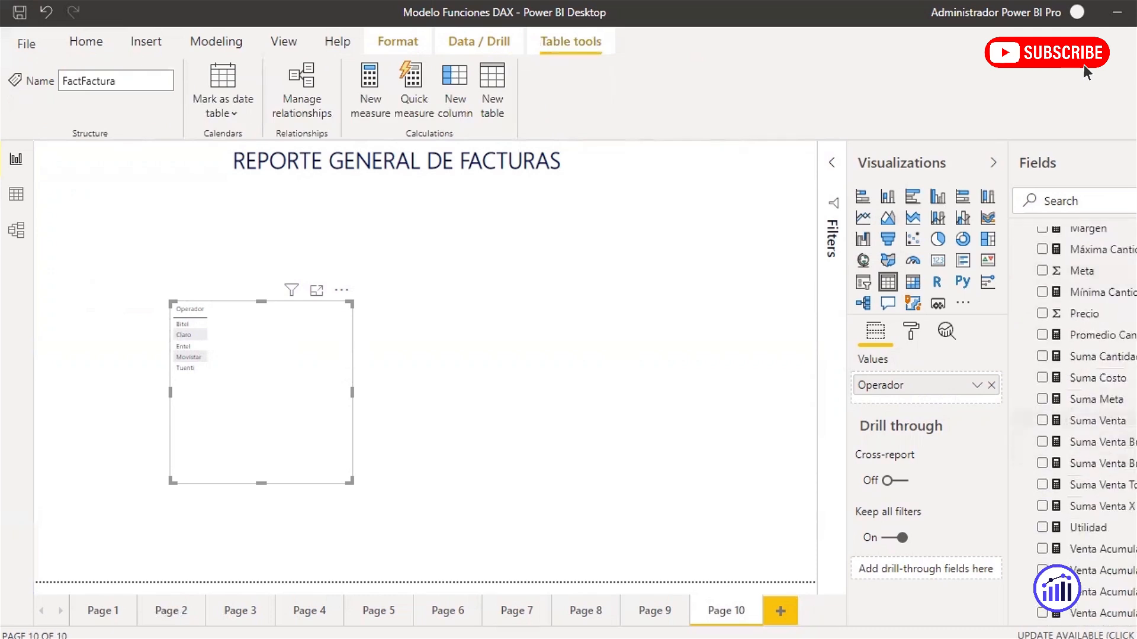
scroll(1125, 355, "down", 2)
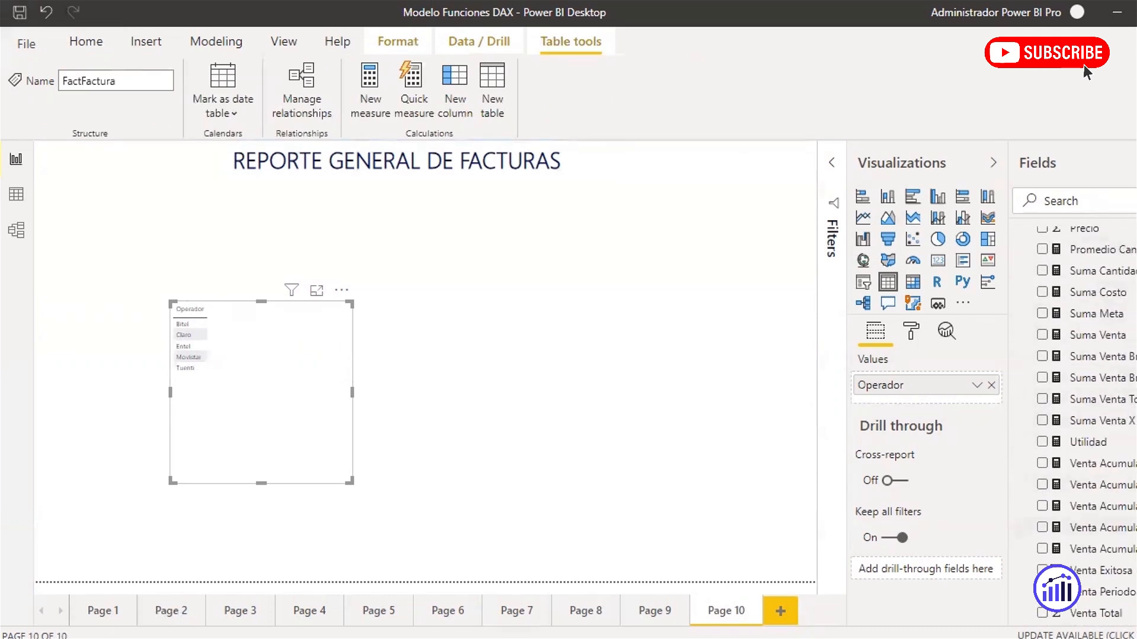
left_click_drag(1113, 356, 935, 402)
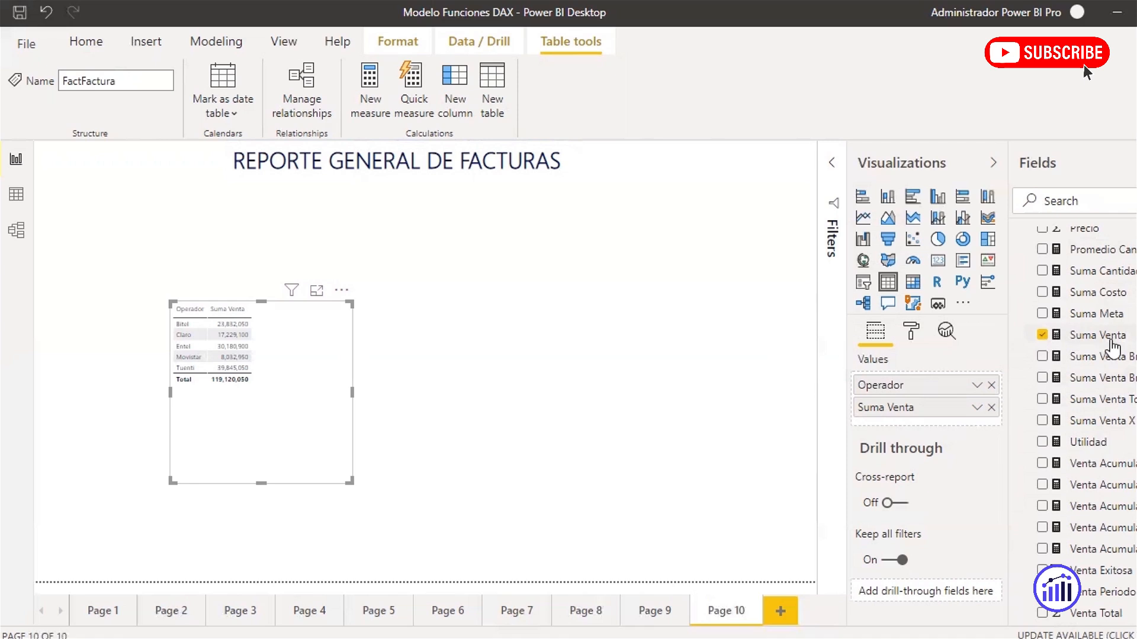
left_click_drag(1108, 315, 954, 425)
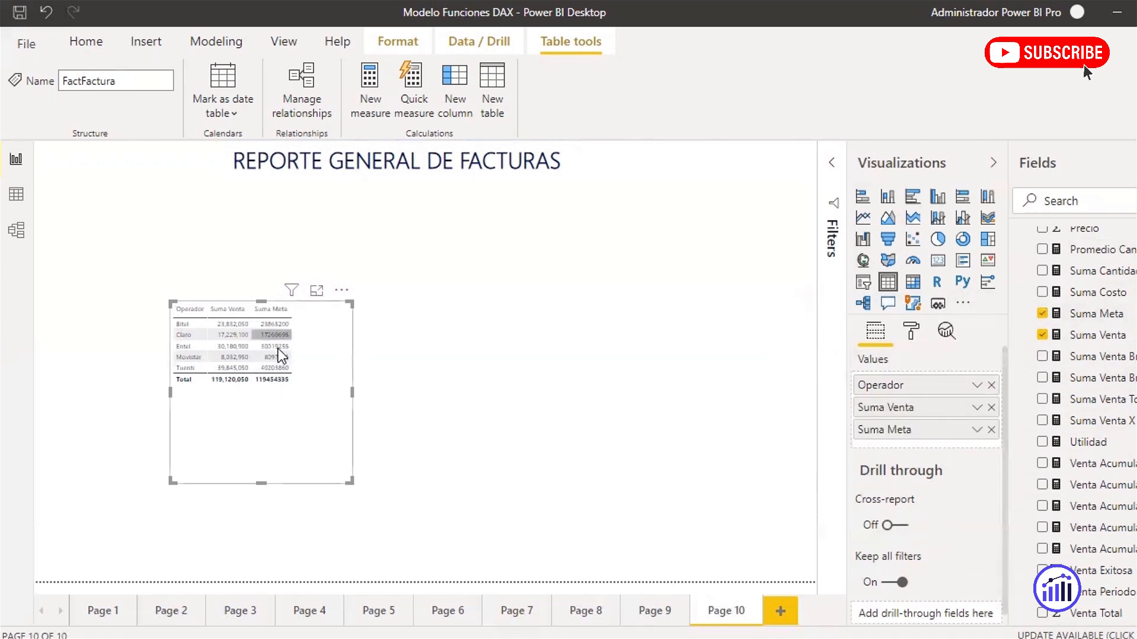
- Apply a thousands separator to the Suma Meta measure and widen the operator table visual
left_click(1118, 319)
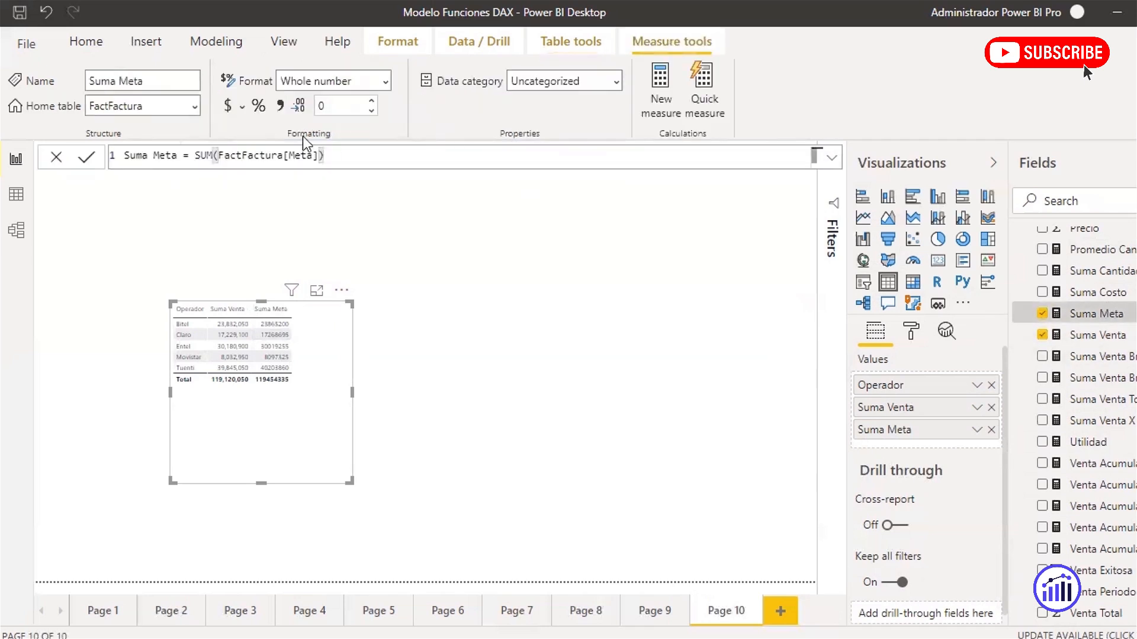
left_click(281, 107)
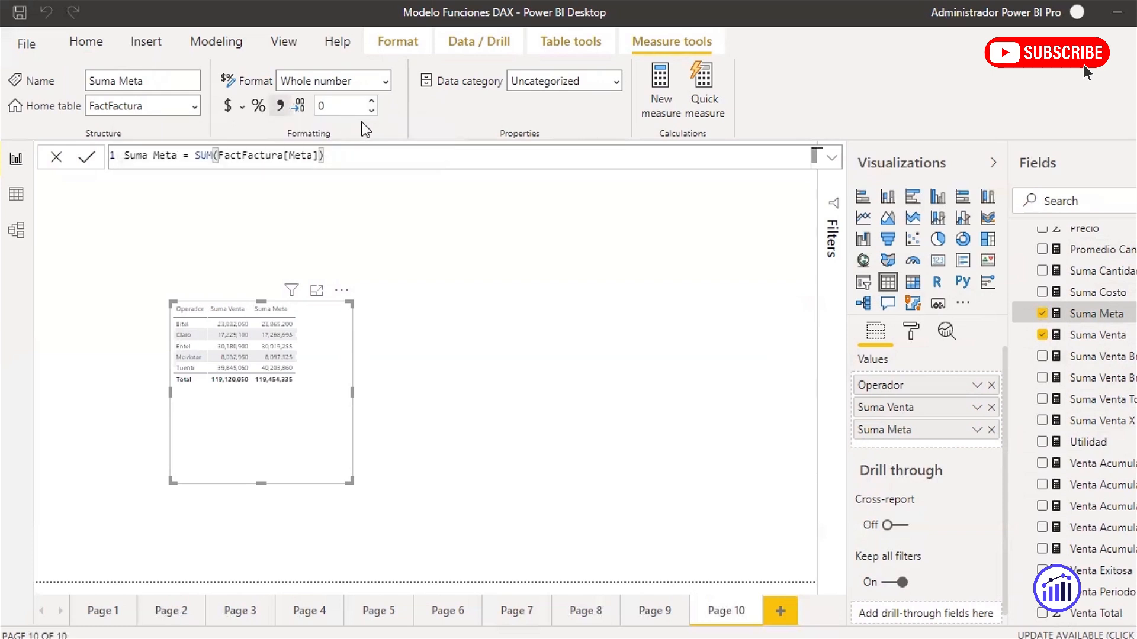
left_click_drag(351, 394, 459, 391)
- Add the KPI Ventas measure to the operator table visual and shrink its frame to fit the data more closely
scroll(1131, 361, "up", 3)
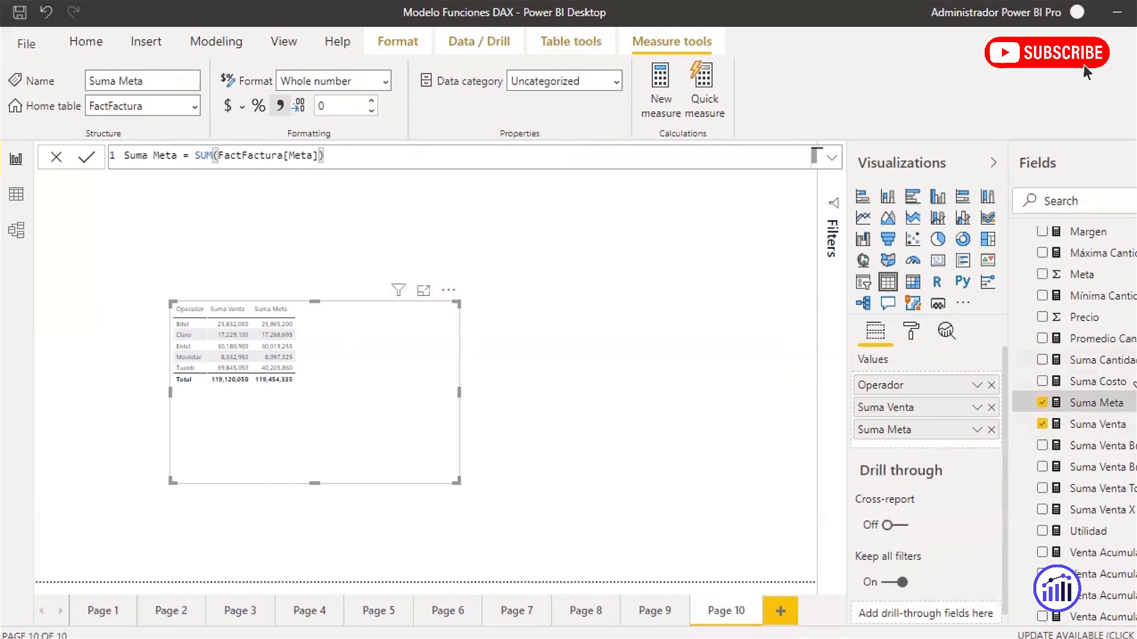
scroll(1131, 415, "down", 3)
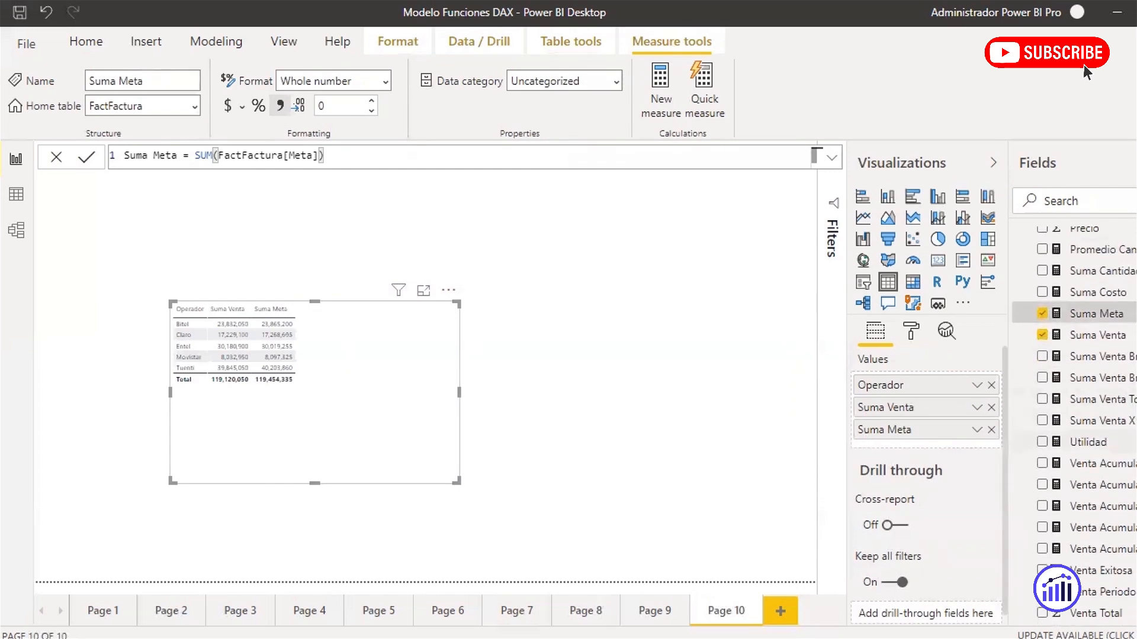
scroll(1100, 456, "up", 5)
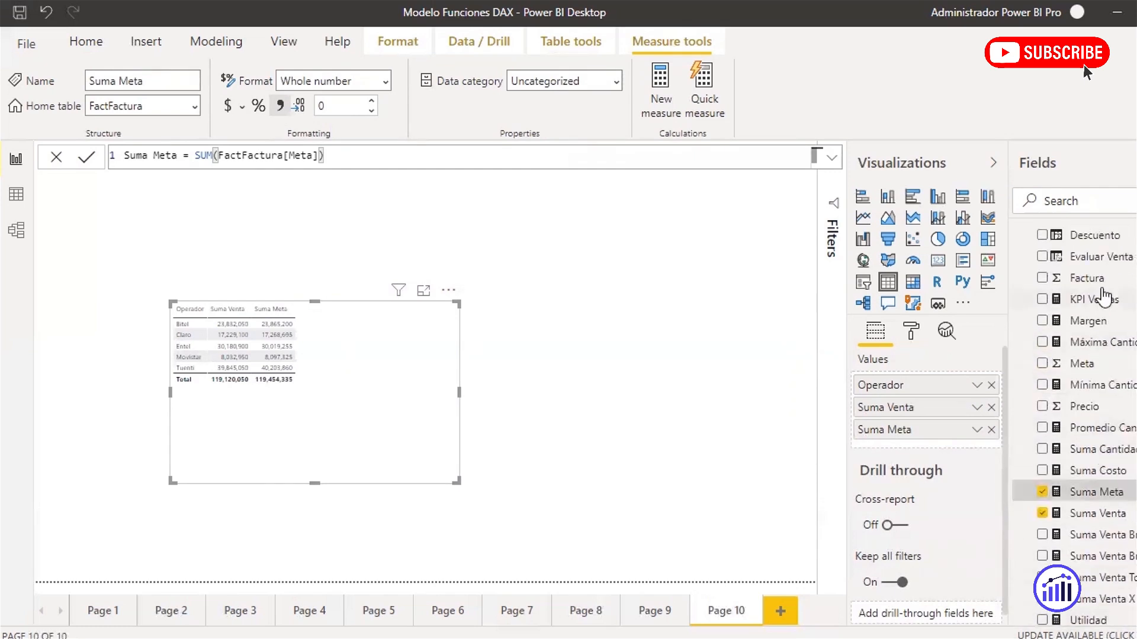
left_click_drag(1111, 299, 980, 438)
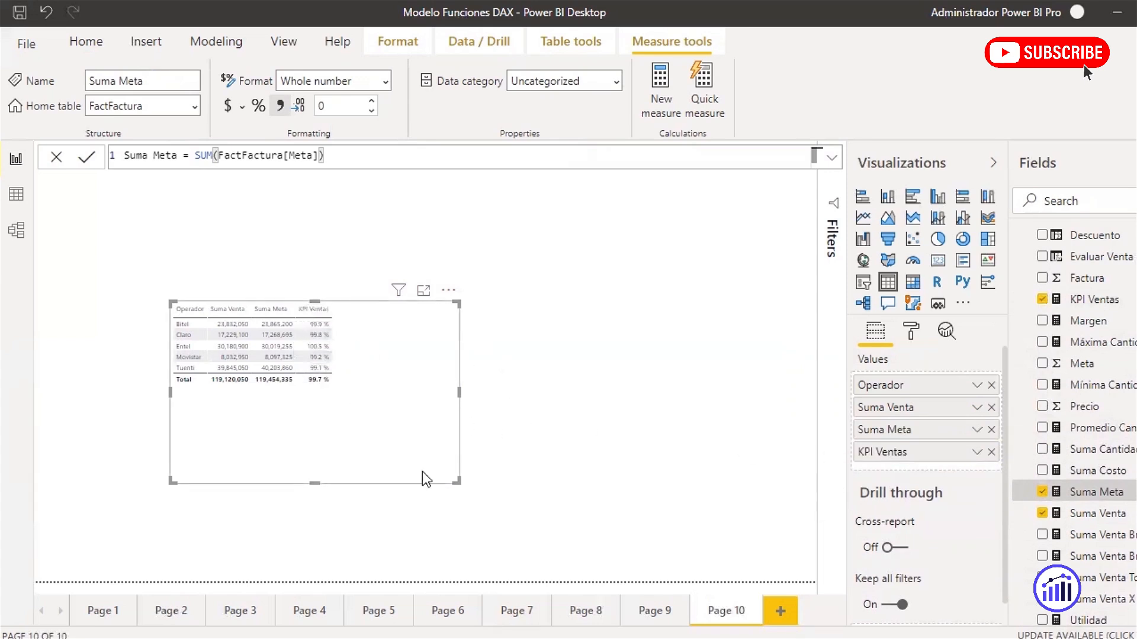
left_click_drag(457, 481, 411, 423)
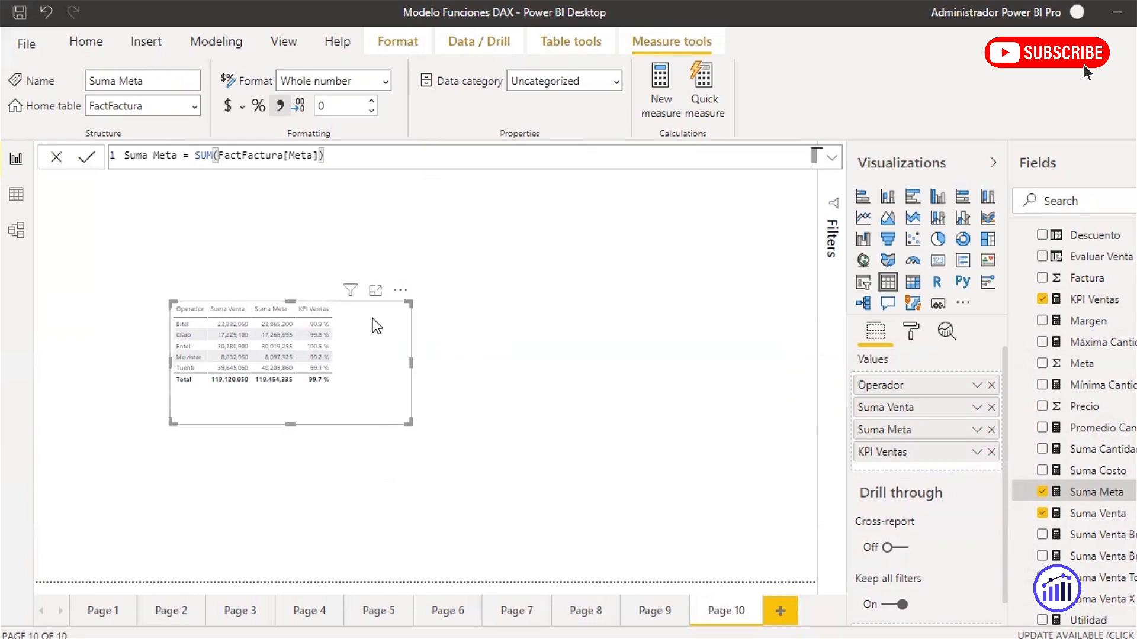
- Move the operator table visual to the left side of the report page and open its formatting settings
left_click_drag(401, 299, 284, 320)
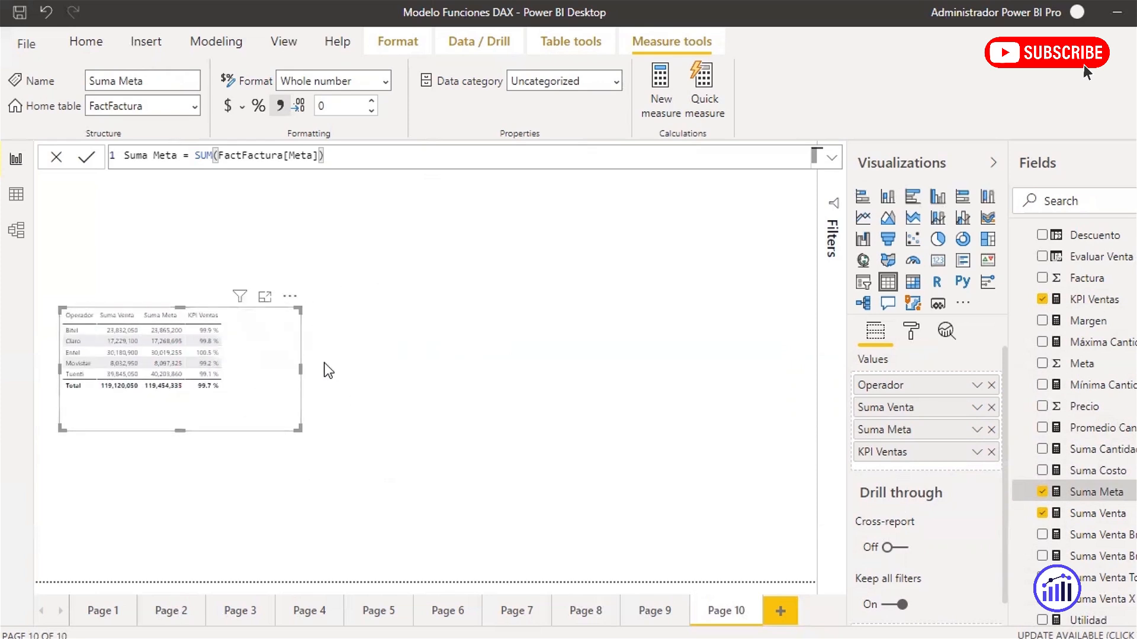
left_click(911, 341)
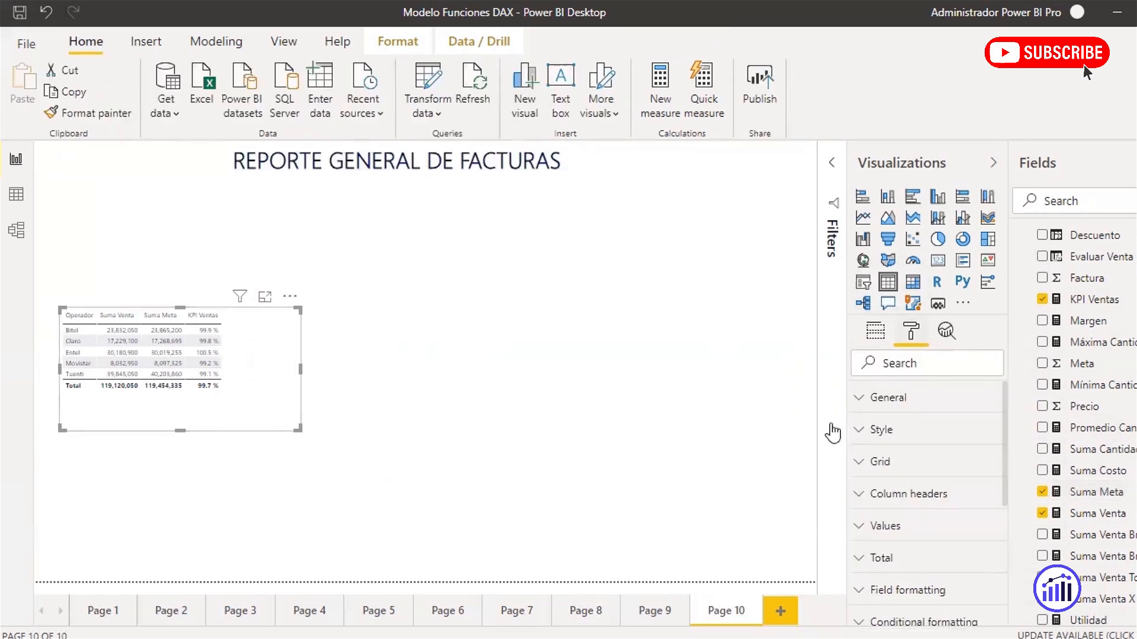
- Look through the table's column header, field formatting and conditional formatting settings
left_click(907, 497)
scroll(907, 496, "down", 2)
scroll(906, 473, "up", 4)
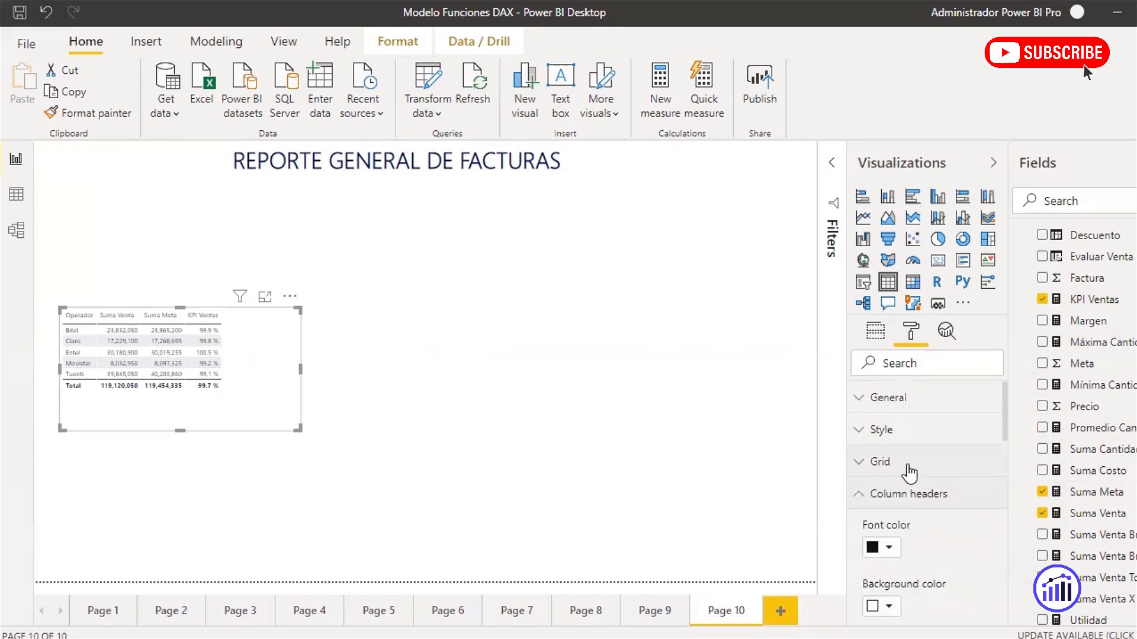
left_click(905, 494)
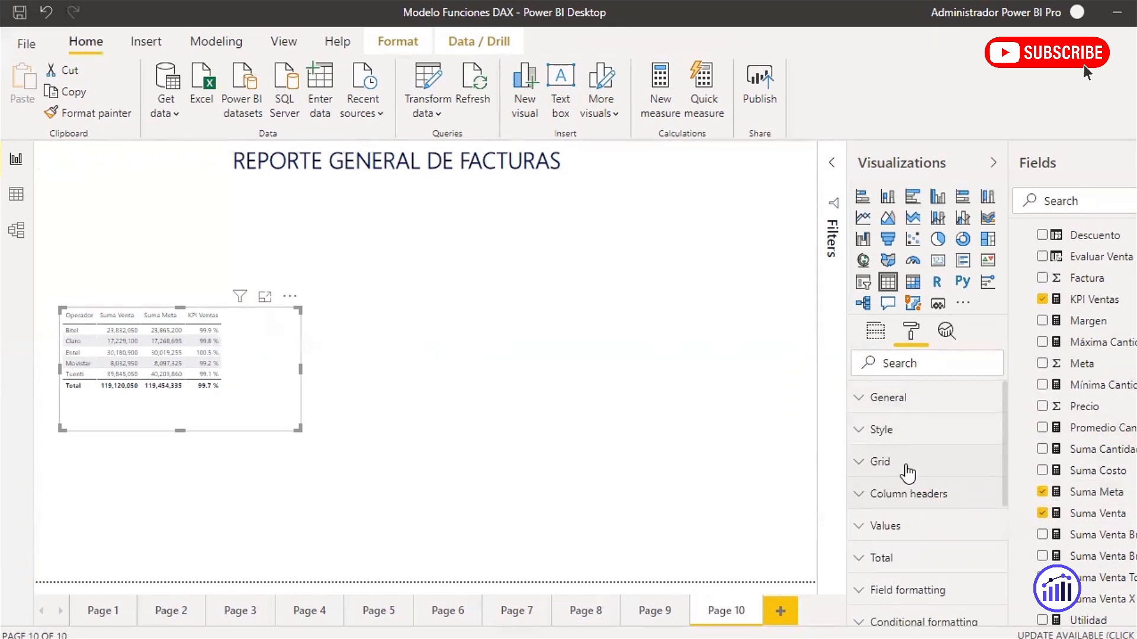
scroll(932, 496, "down", 2)
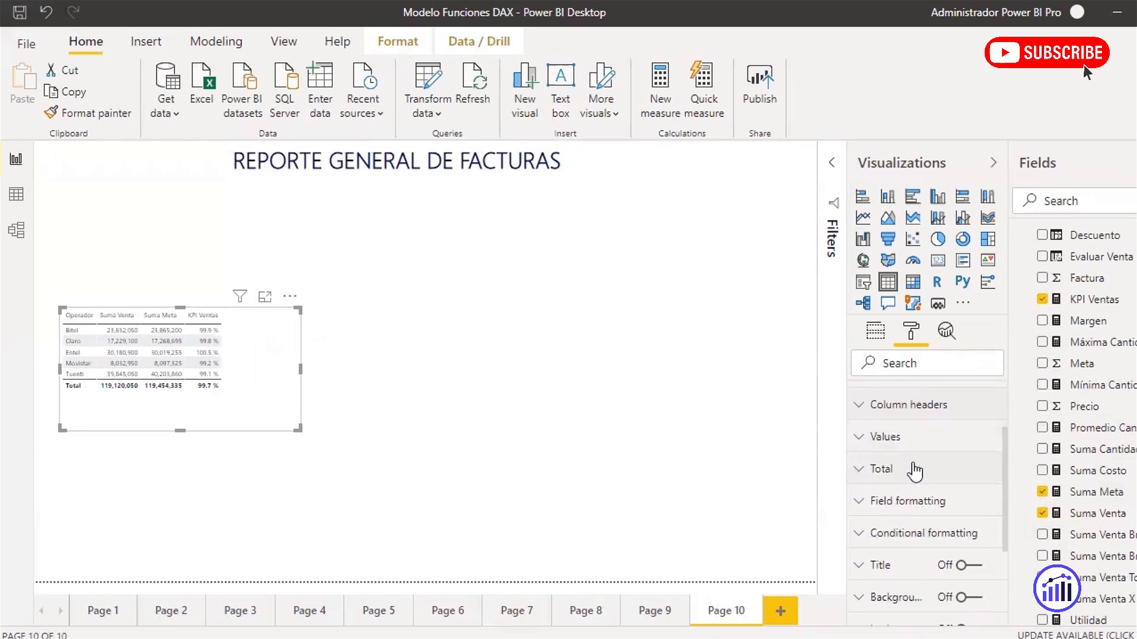
left_click(893, 503)
left_click(893, 505)
left_click(915, 536)
left_click(915, 534)
scroll(906, 492, "up", 2)
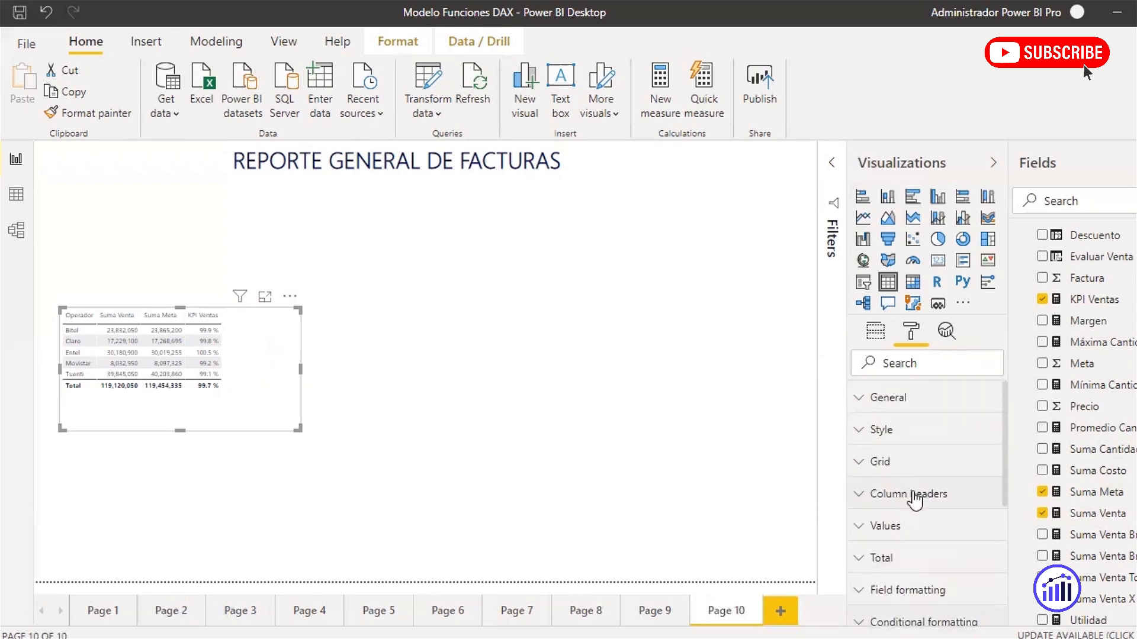
scroll(914, 499, "down", 2)
- Give the table's column headers a white font color and a dark navy background color
left_click(927, 407)
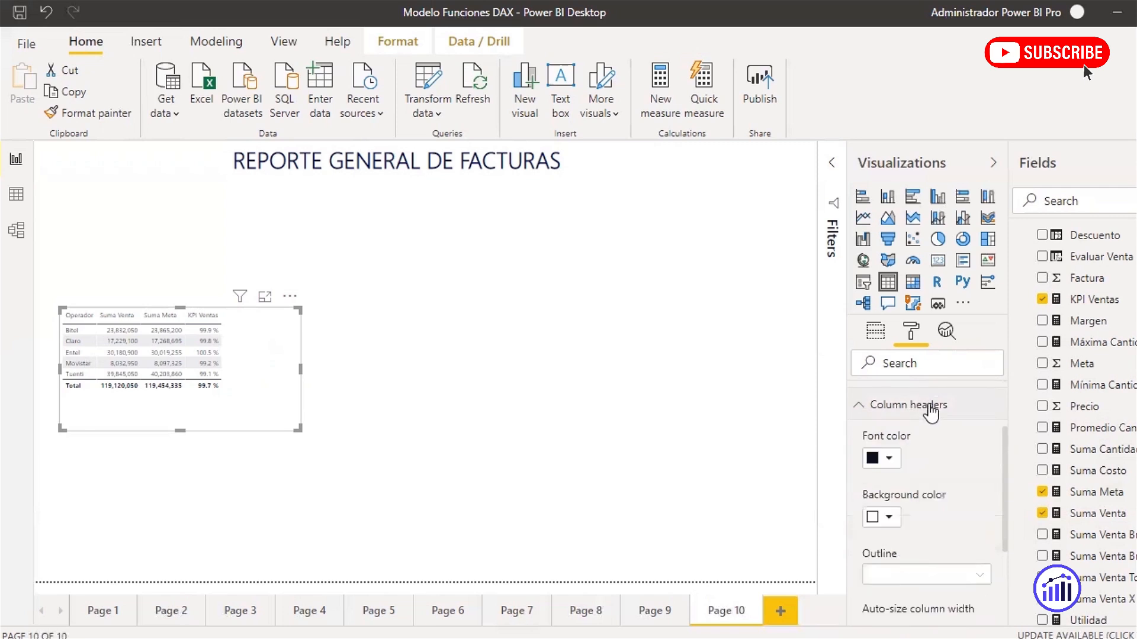
left_click(890, 460)
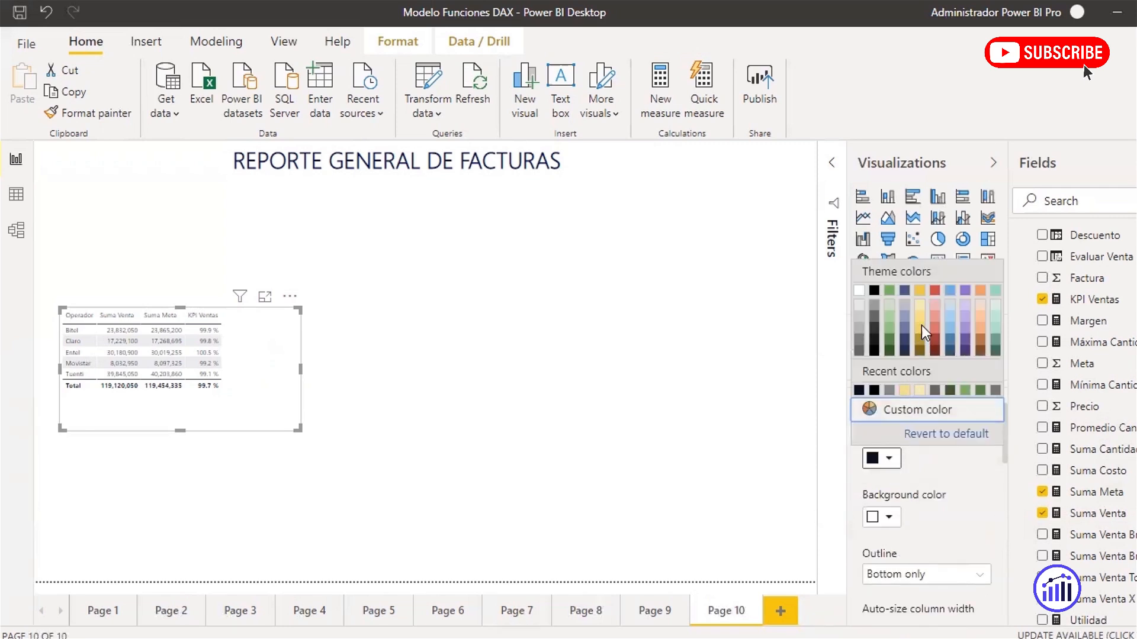
left_click(904, 352)
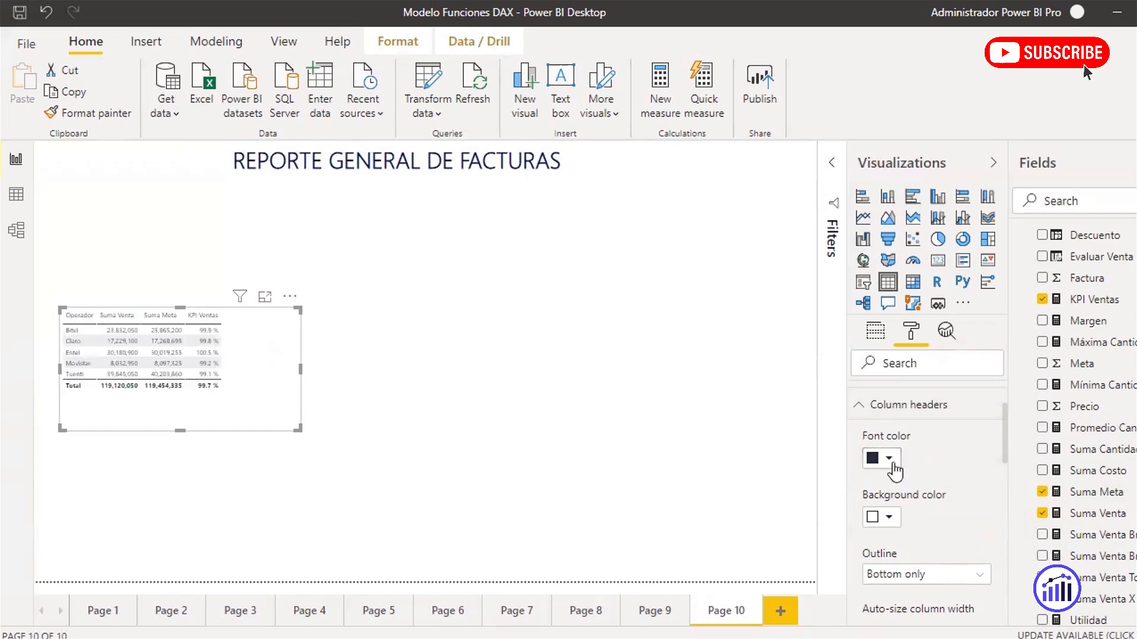
left_click(894, 463)
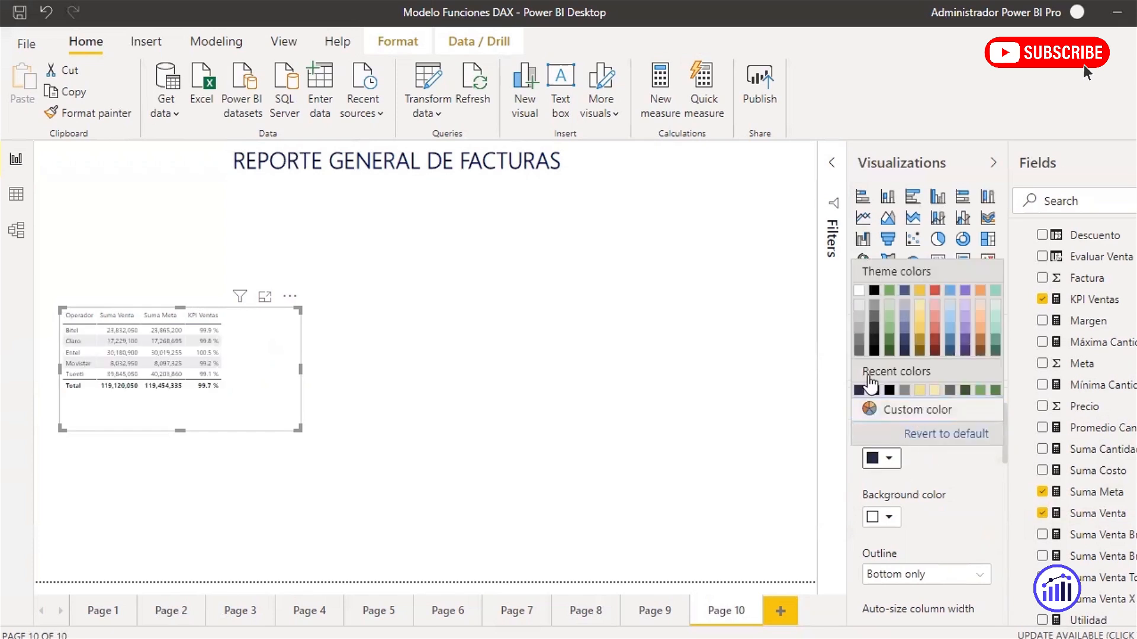
left_click(859, 290)
left_click(893, 518)
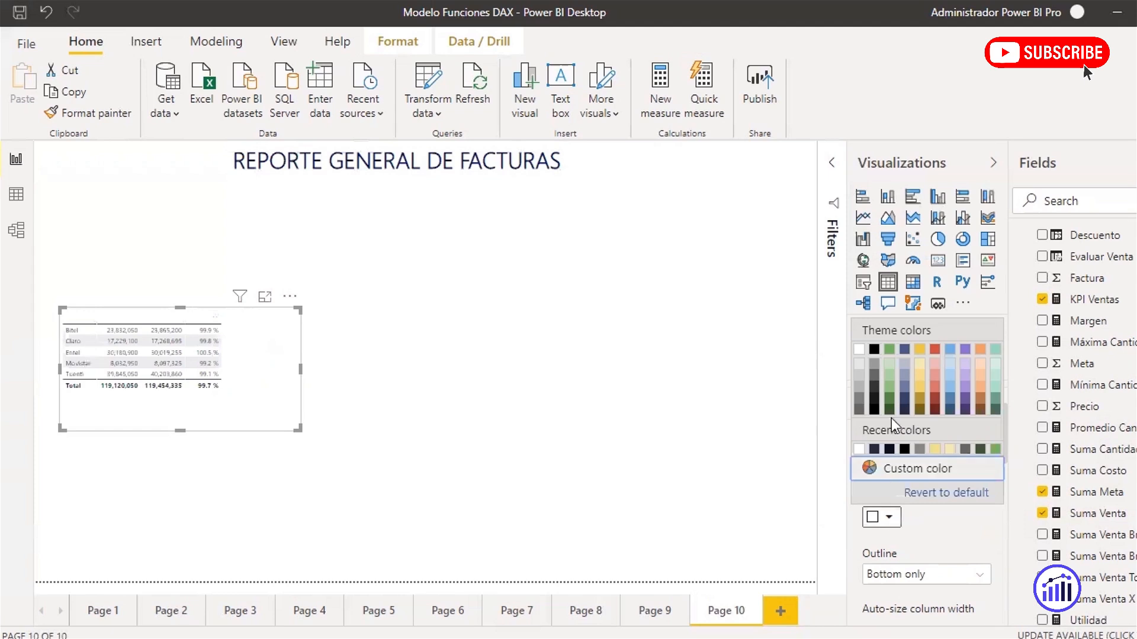
left_click(904, 409)
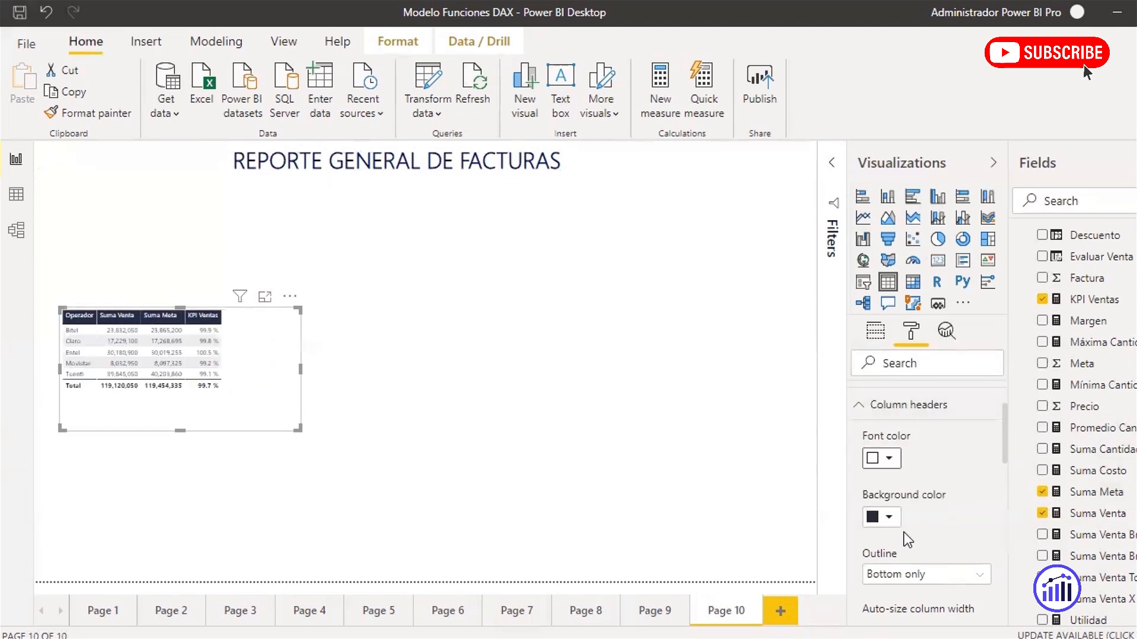
- Set the column header text size to 12 pt, then enlarge and reposition the table visual
scroll(929, 491, "down", 5)
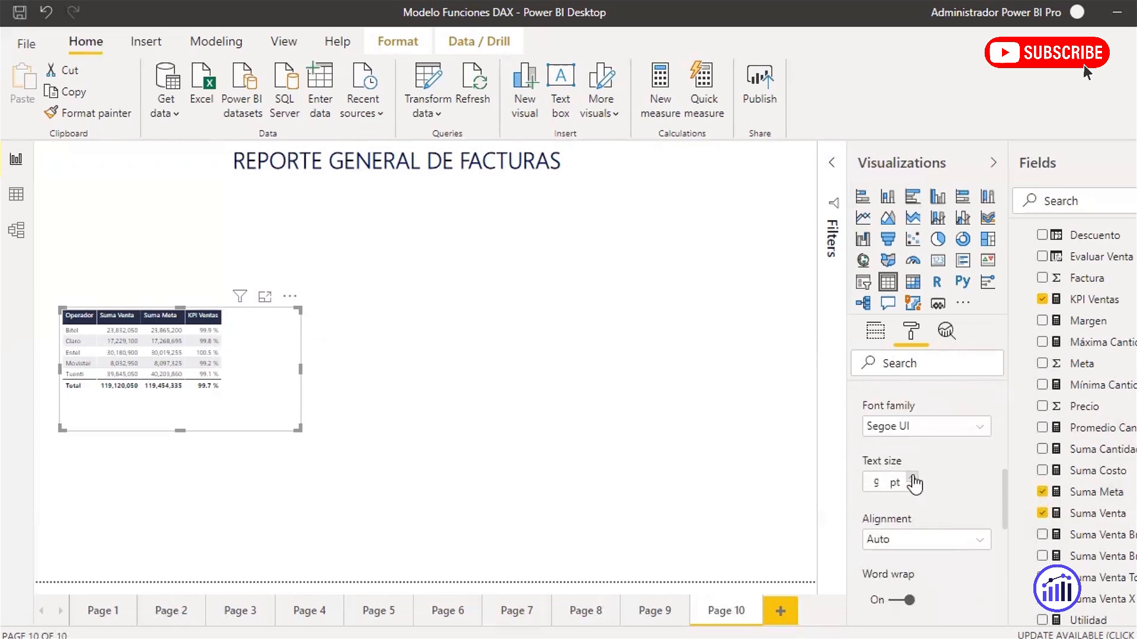
left_click(912, 479)
left_click(912, 479)
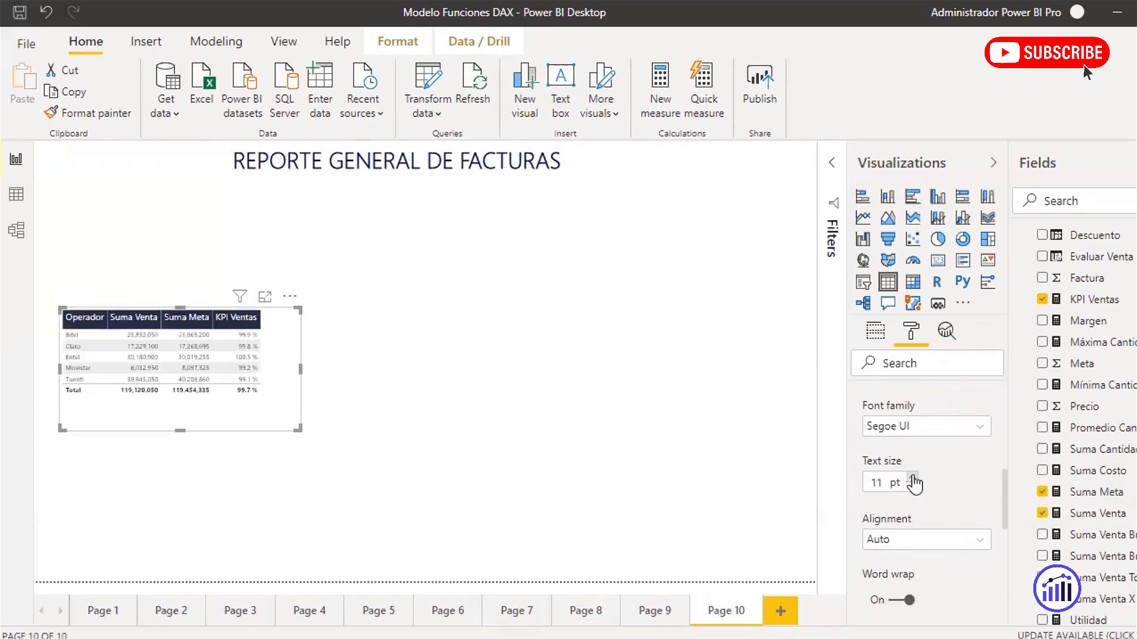
left_click(913, 479)
left_click_drag(296, 429, 332, 492)
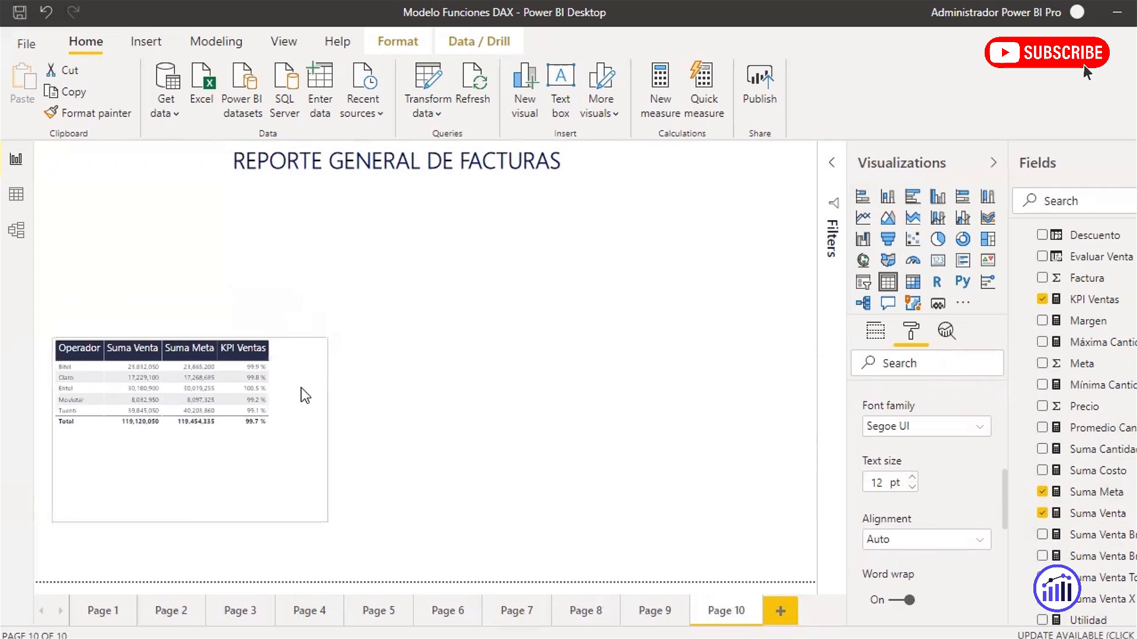
left_click(305, 379)
- Set the text size of the table's values to 13 pt and slightly reduce the visual's height
scroll(910, 464, "up", 4)
scroll(909, 501, "up", 3)
left_click(901, 493)
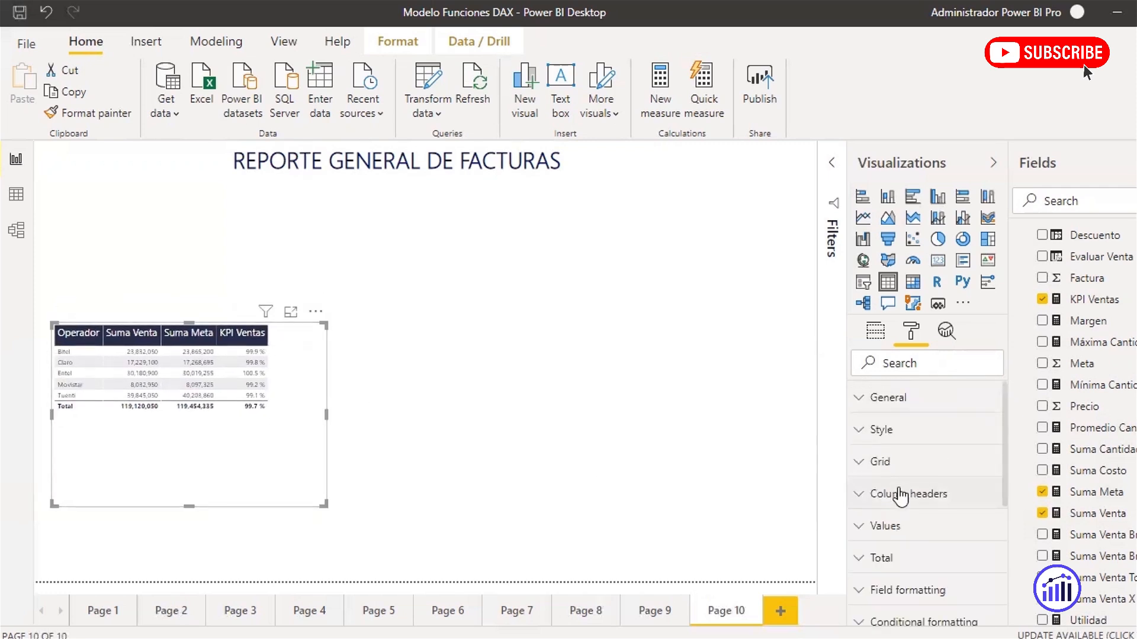
left_click(901, 533)
scroll(924, 498, "down", 5)
scroll(921, 491, "down", 3)
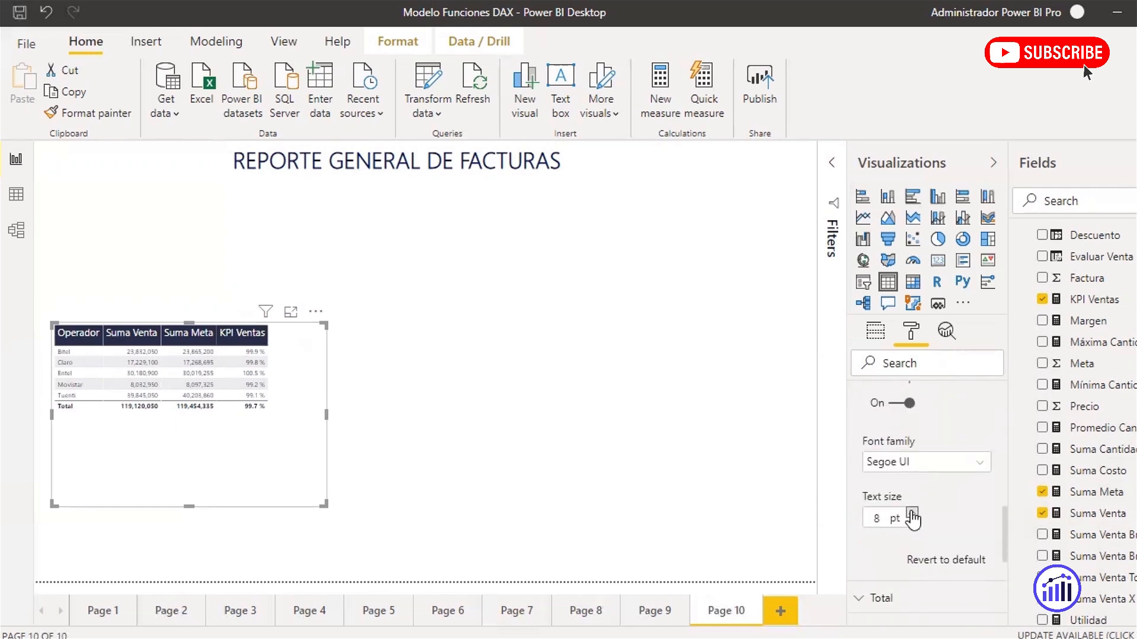
left_click(912, 513)
left_click(912, 514)
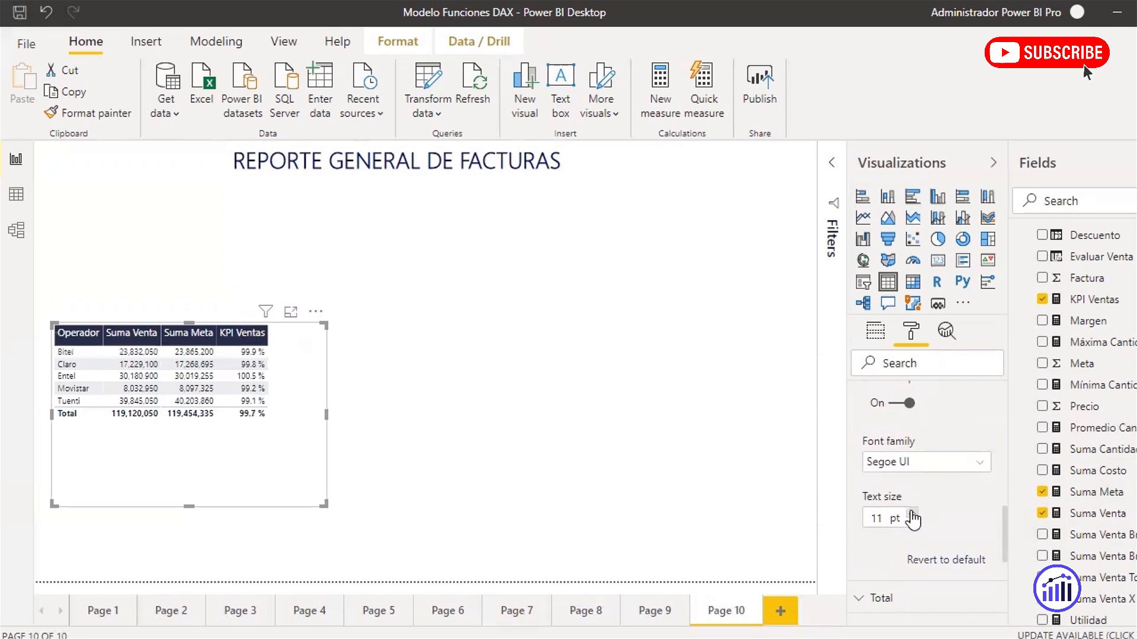
left_click(912, 514)
left_click(912, 514)
left_click_drag(321, 500, 325, 479)
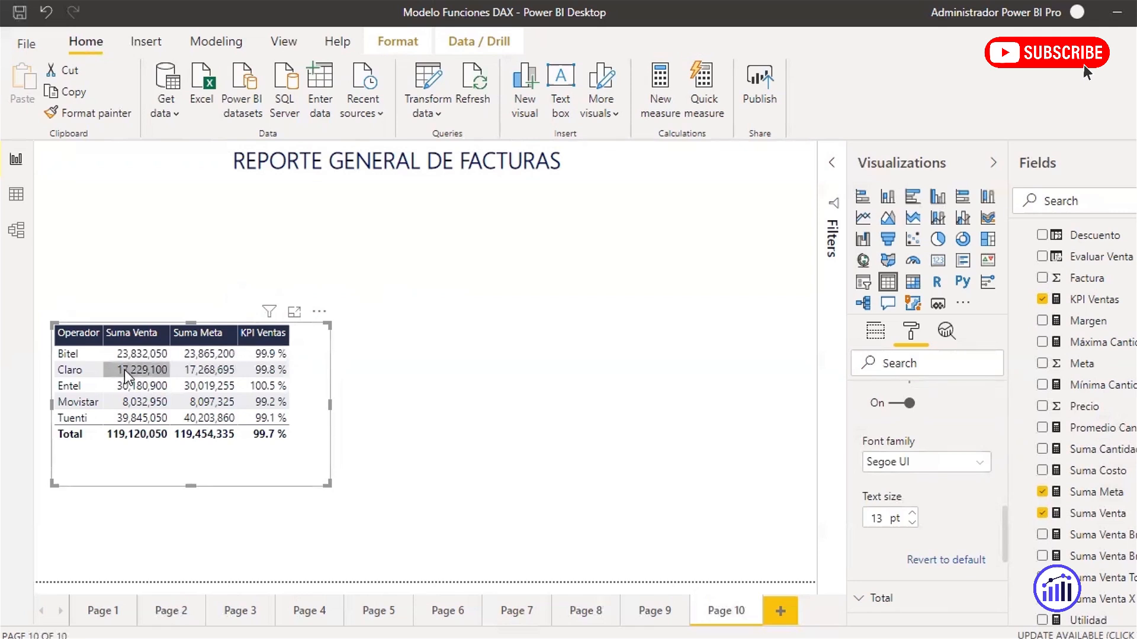
- Set the values' alternate background color to a light yellow shade and widen the table visual
scroll(907, 442, "down", 5)
scroll(900, 471, "up", 2)
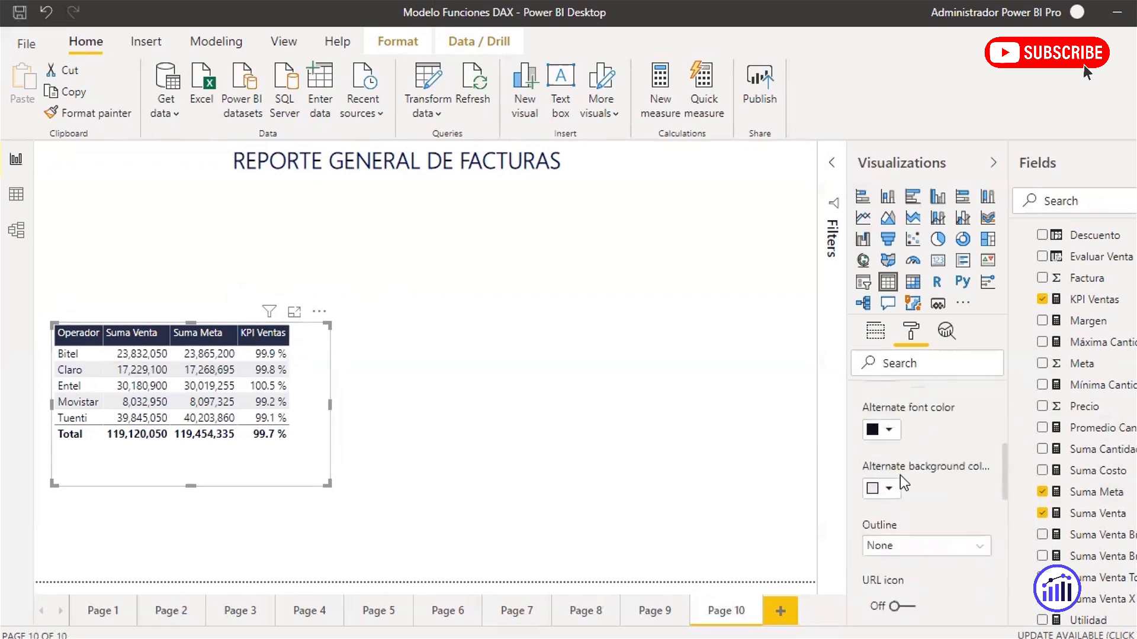
scroll(900, 470, "up", 4)
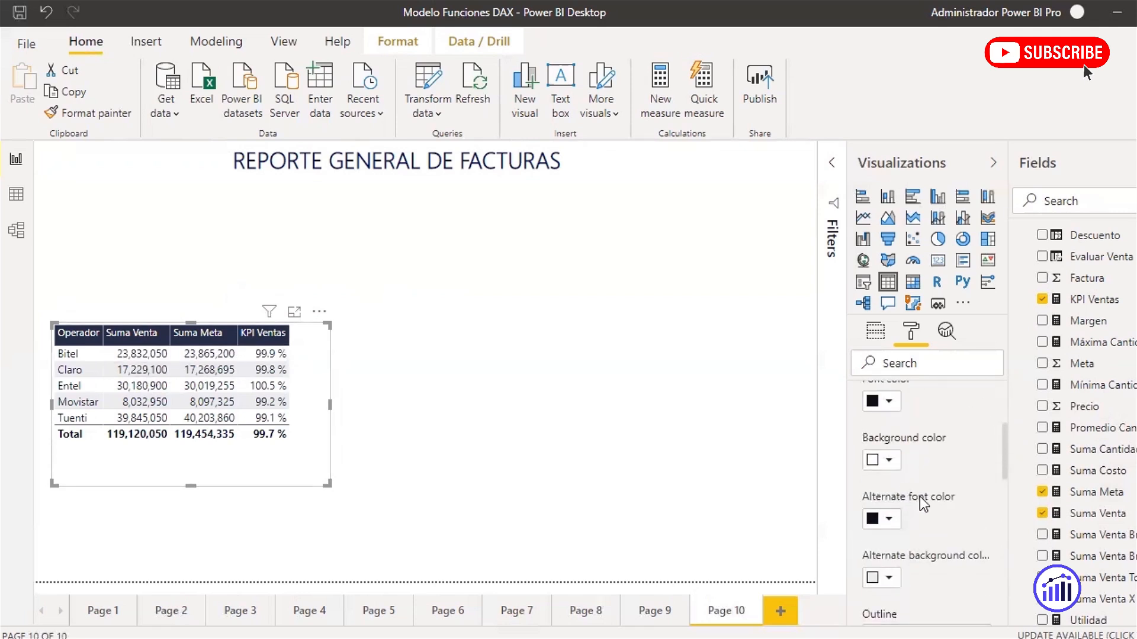
scroll(933, 489, "down", 4)
scroll(931, 489, "down", 3)
scroll(911, 470, "up", 4)
scroll(912, 471, "down", 3)
scroll(912, 476, "up", 3)
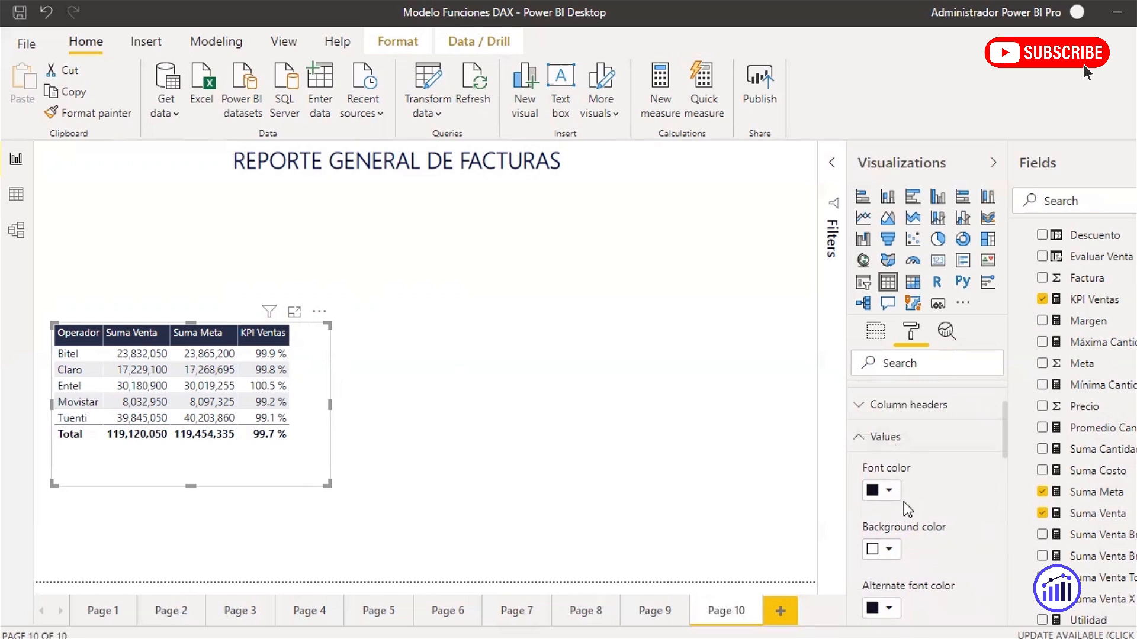
scroll(906, 487, "down", 3)
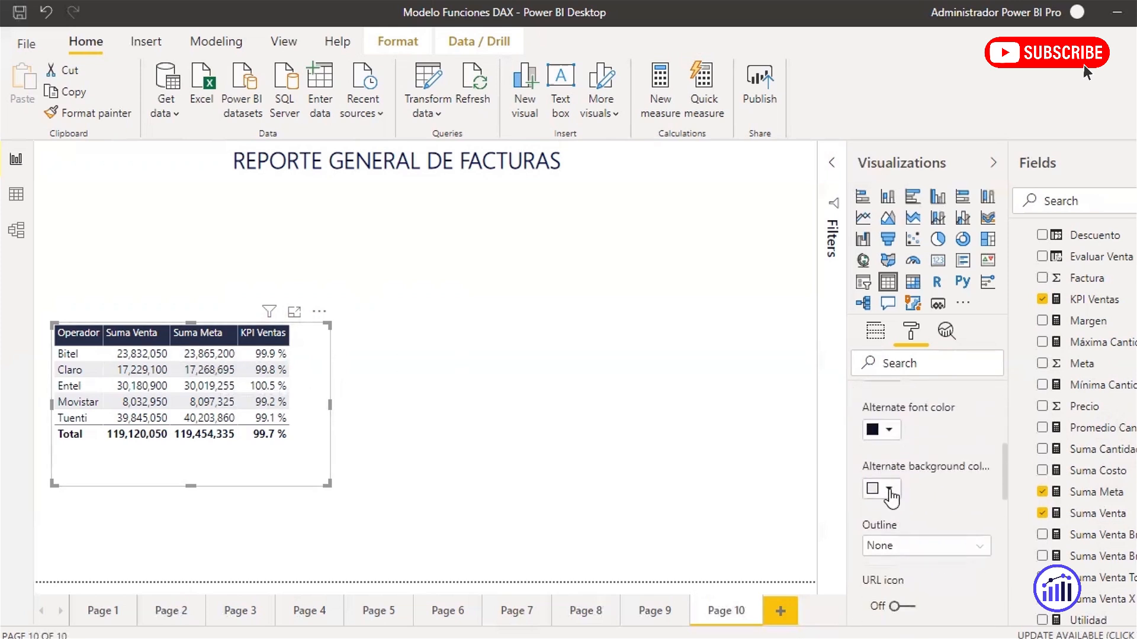
left_click(890, 491)
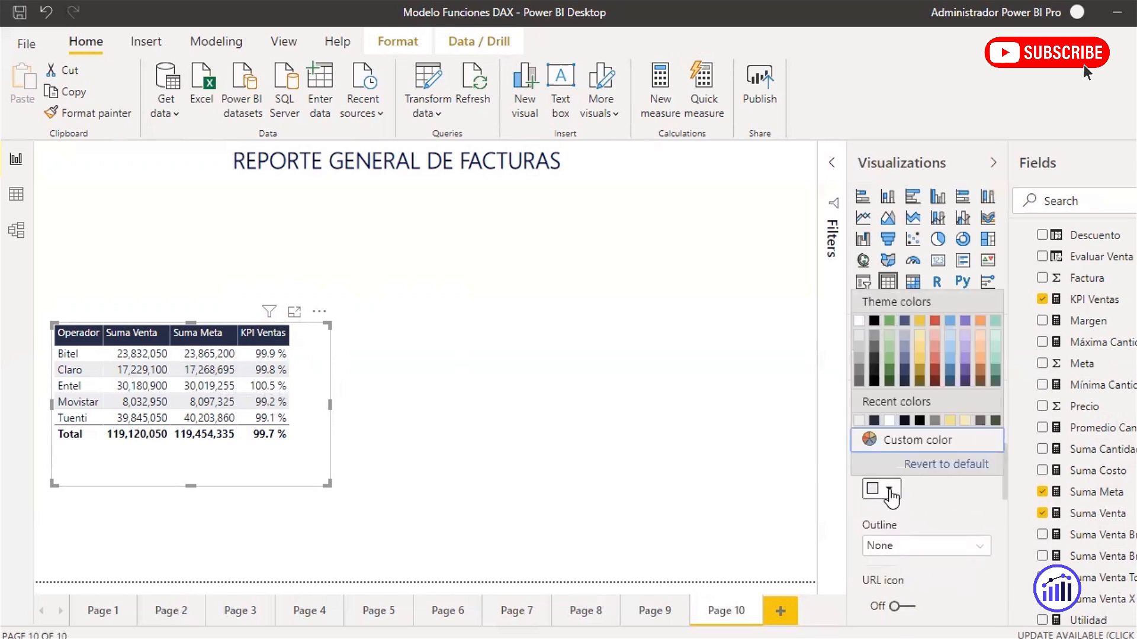
left_click(922, 341)
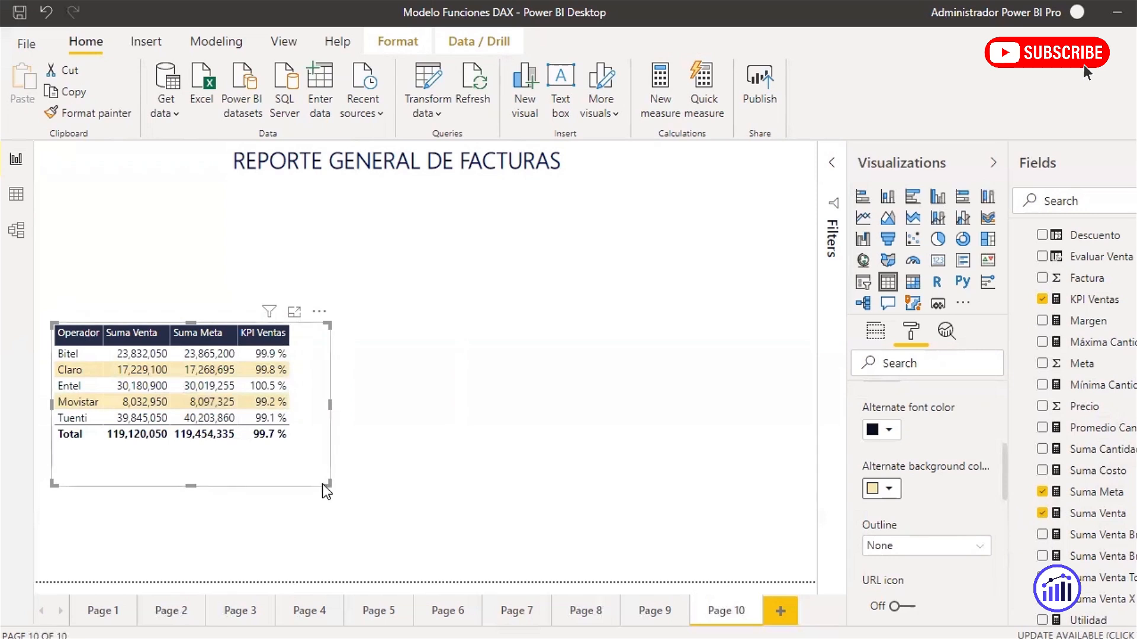
left_click_drag(326, 482, 395, 486)
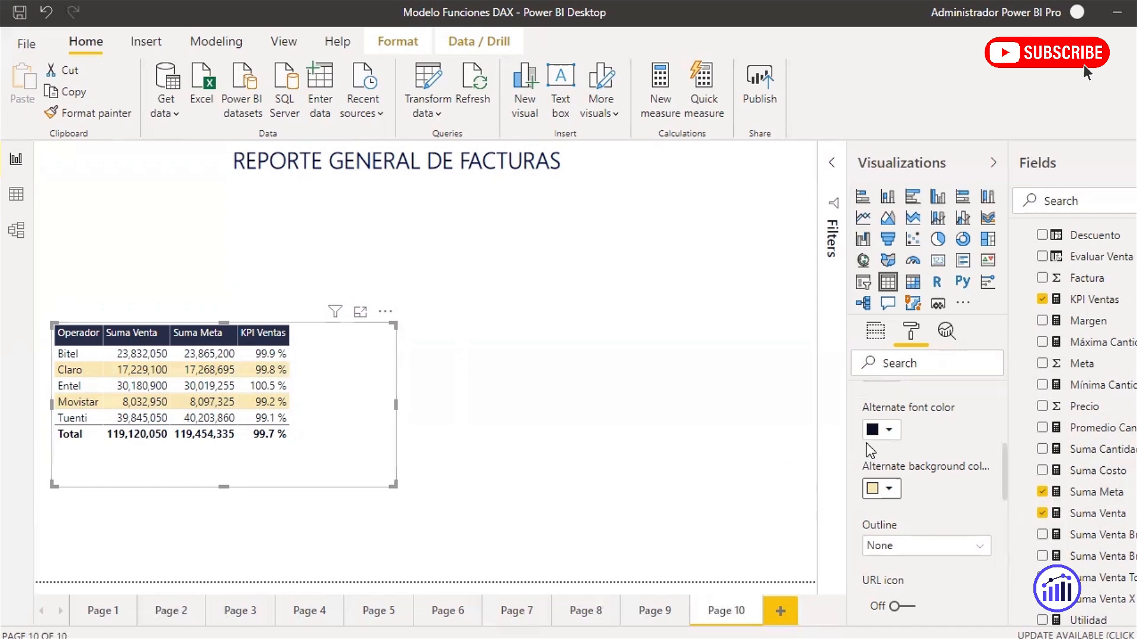
- Choose KPI Ventas as the column for conditional formatting and review its background color, font color, data bars, icons and web URL options
scroll(975, 473, "up", 3)
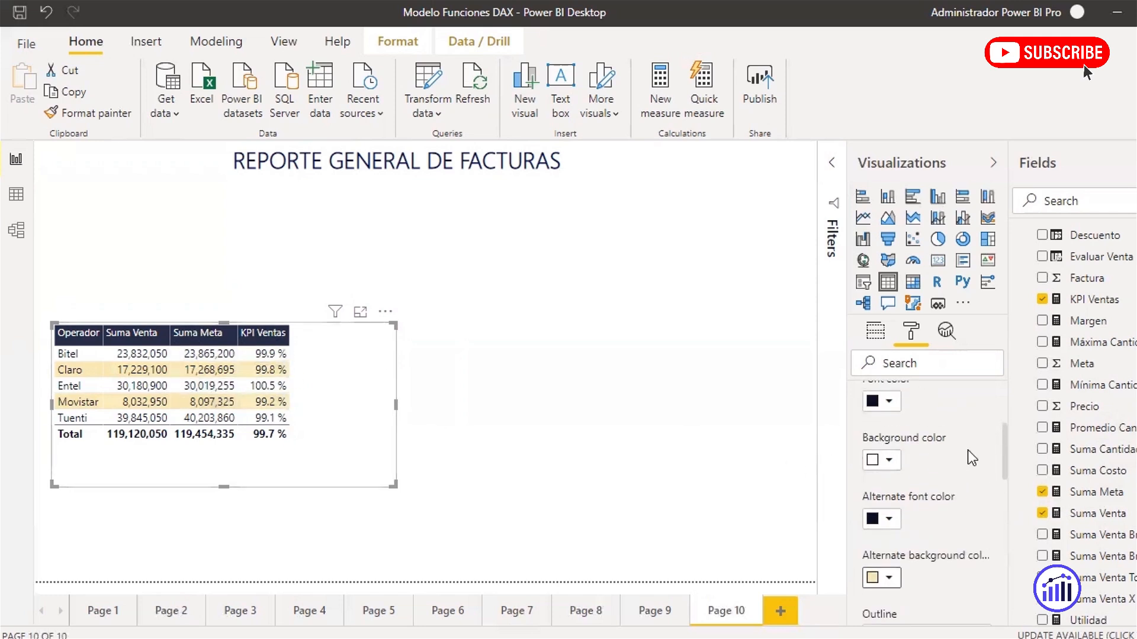
scroll(961, 470, "up", 2)
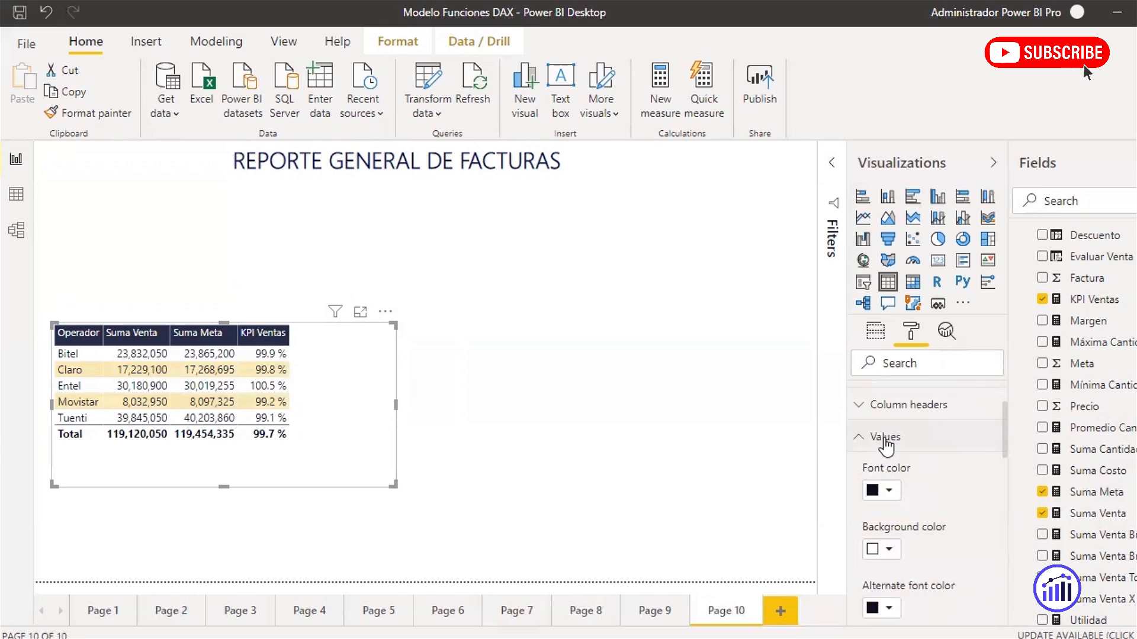
left_click(885, 441)
left_click(907, 532)
scroll(940, 494, "down", 4)
scroll(950, 488, "up", 2)
left_click(951, 480)
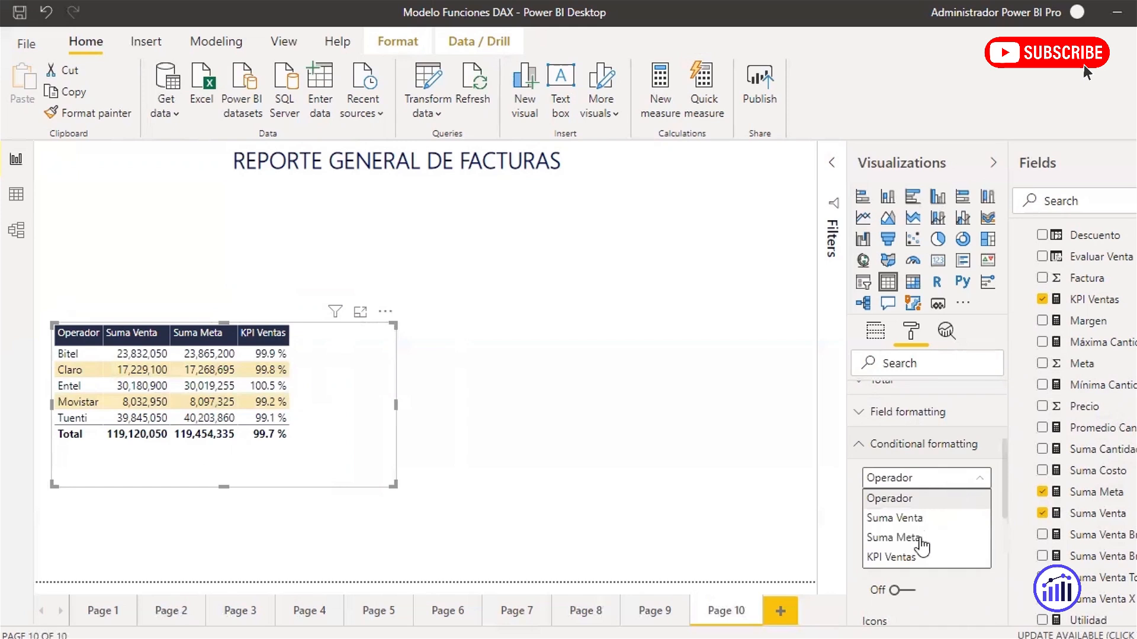
left_click(914, 558)
scroll(944, 532, "down", 3)
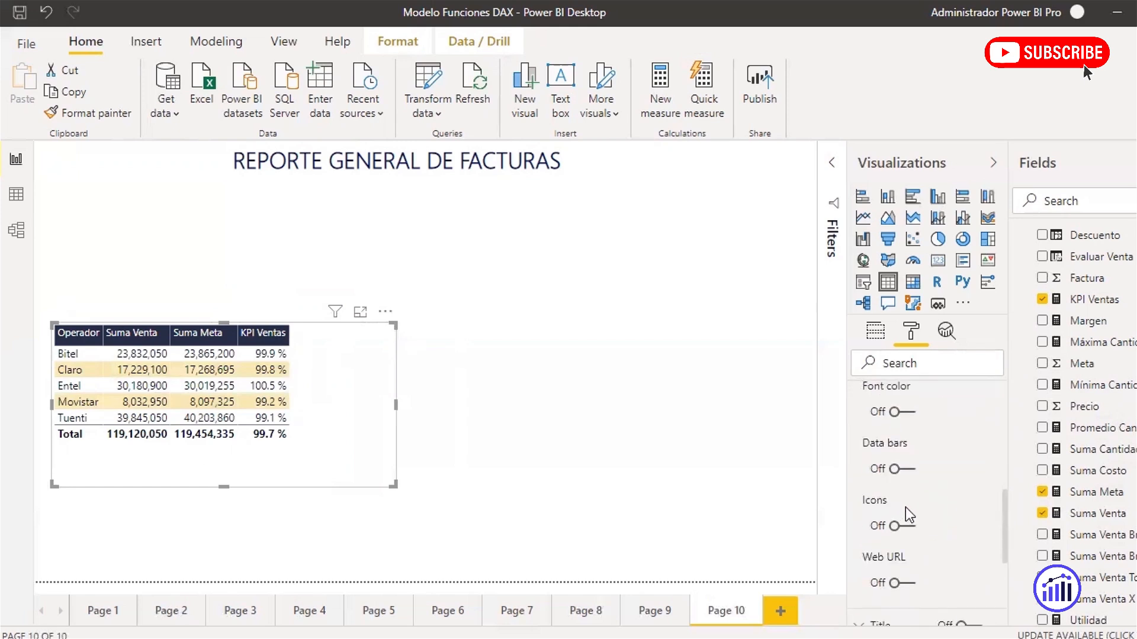
scroll(914, 505, "up", 2)
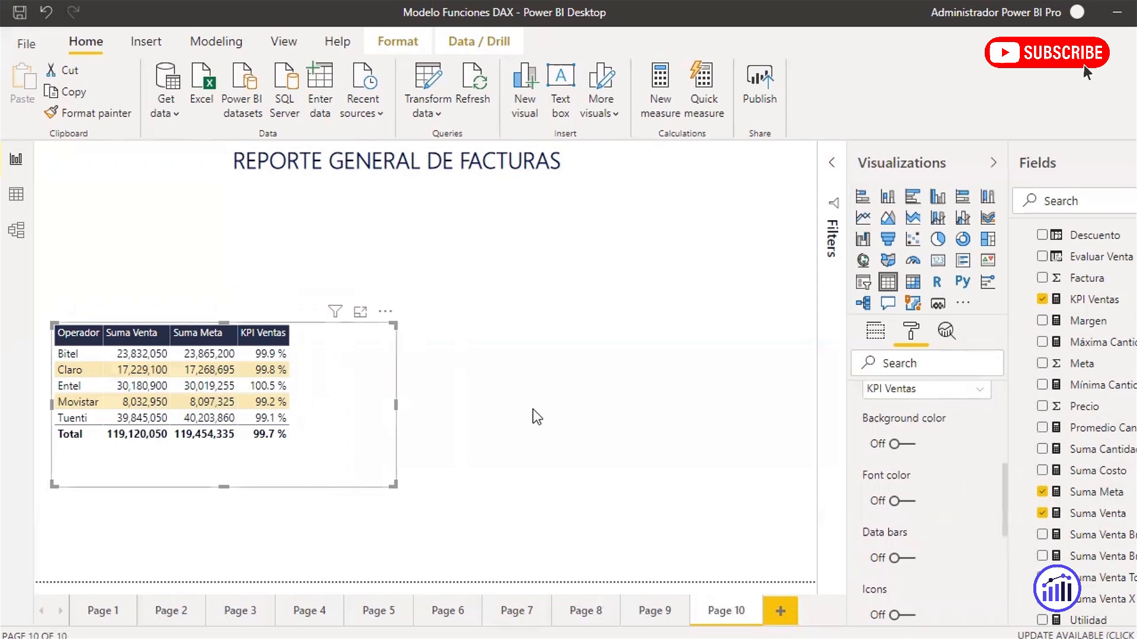
scroll(917, 456, "up", 2)
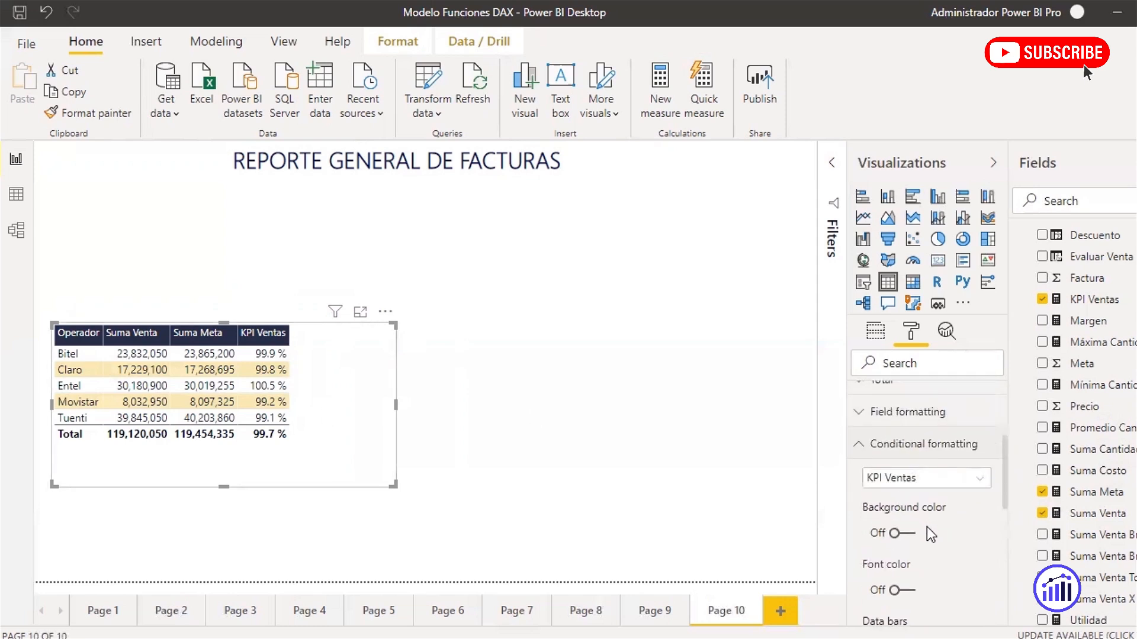
scroll(924, 507, "down", 2)
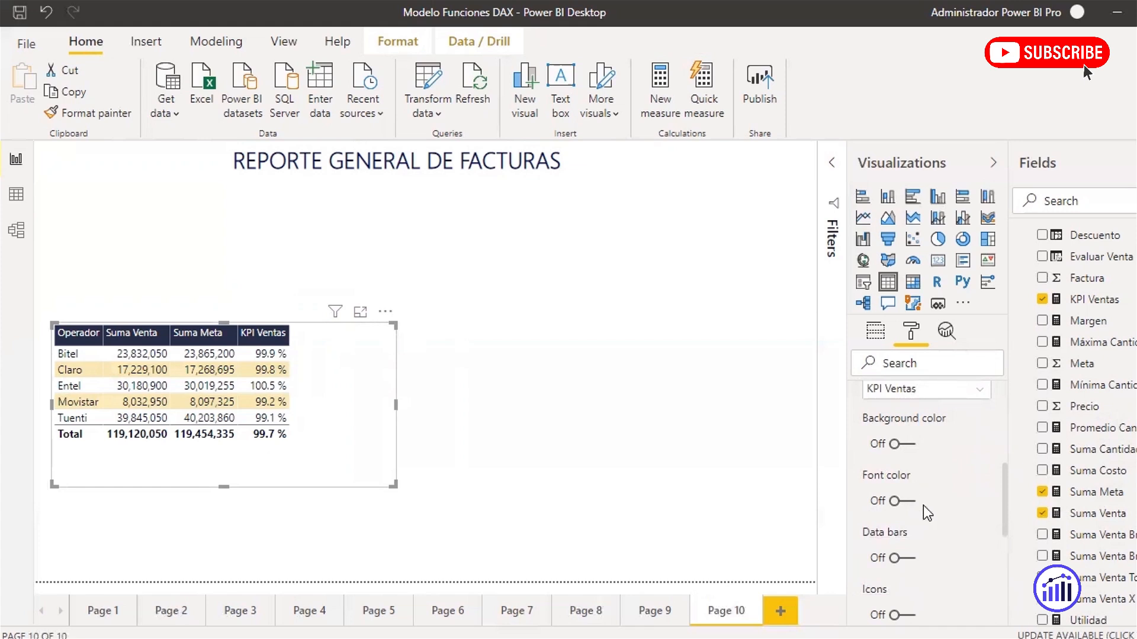
scroll(921, 504, "down", 2)
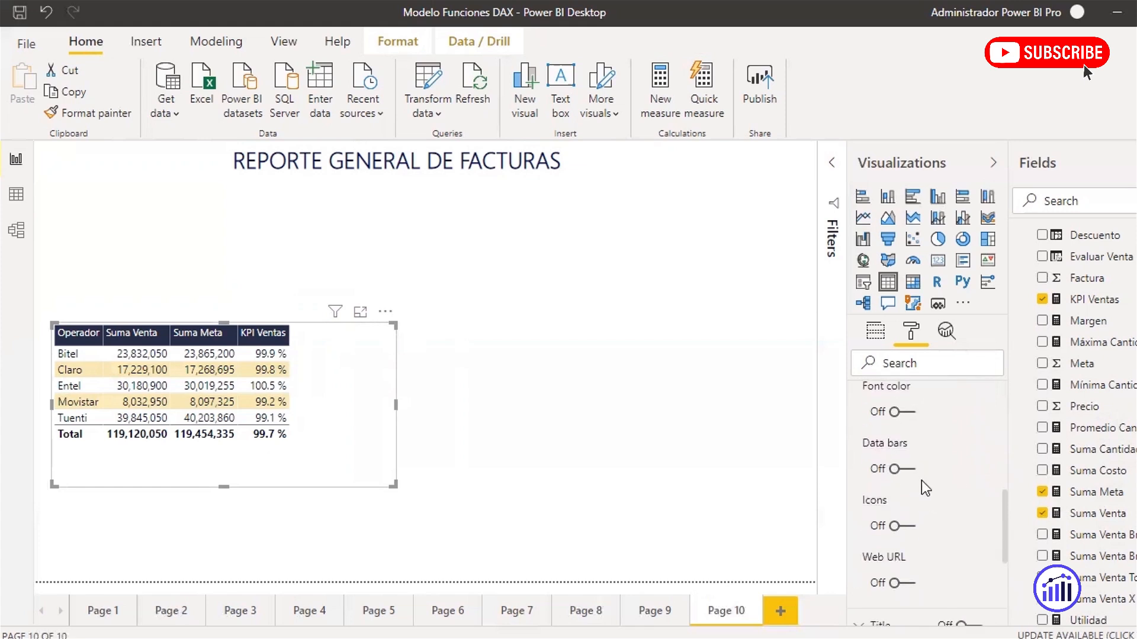
scroll(921, 481, "down", 2)
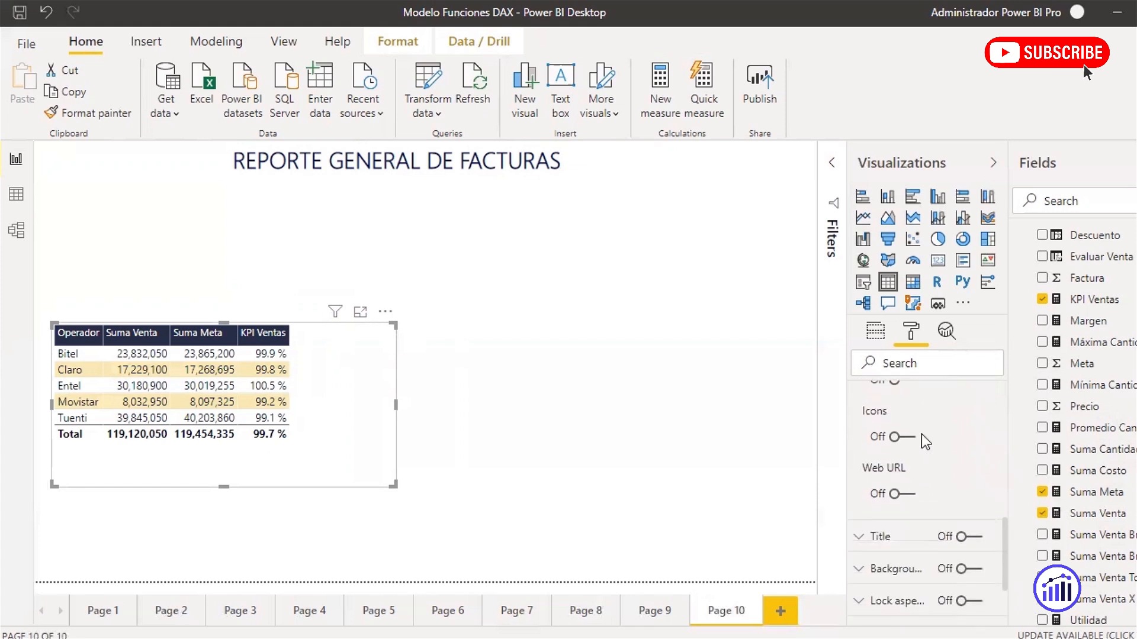
- Enable conditional background color for KPI Ventas and set its formatting to be based on Rules
scroll(922, 435, "up", 4)
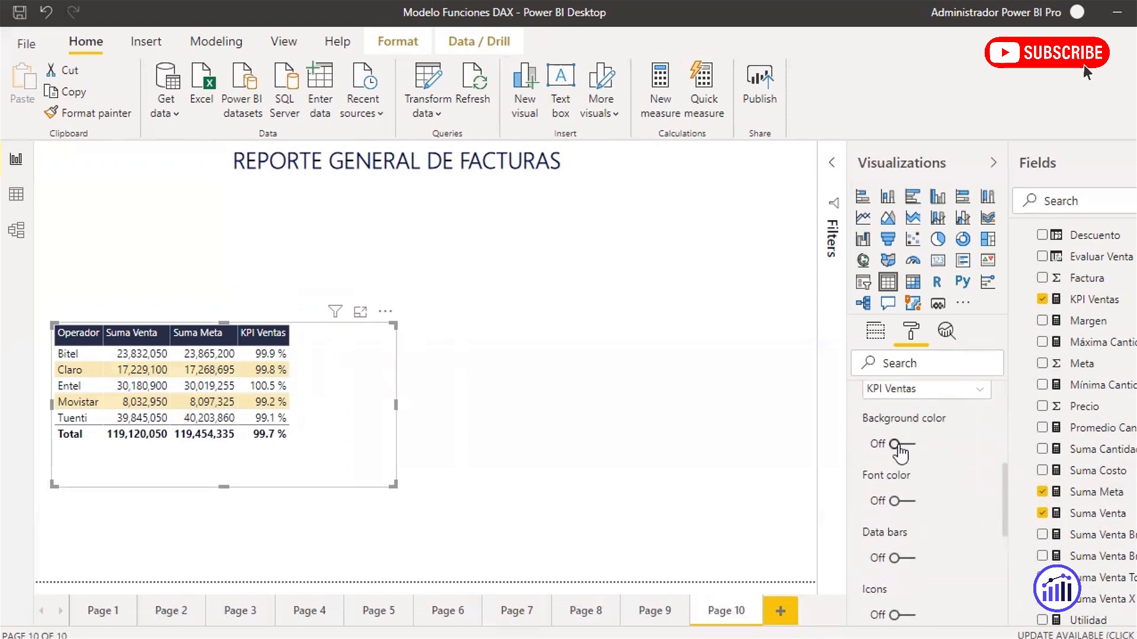
left_click(898, 446)
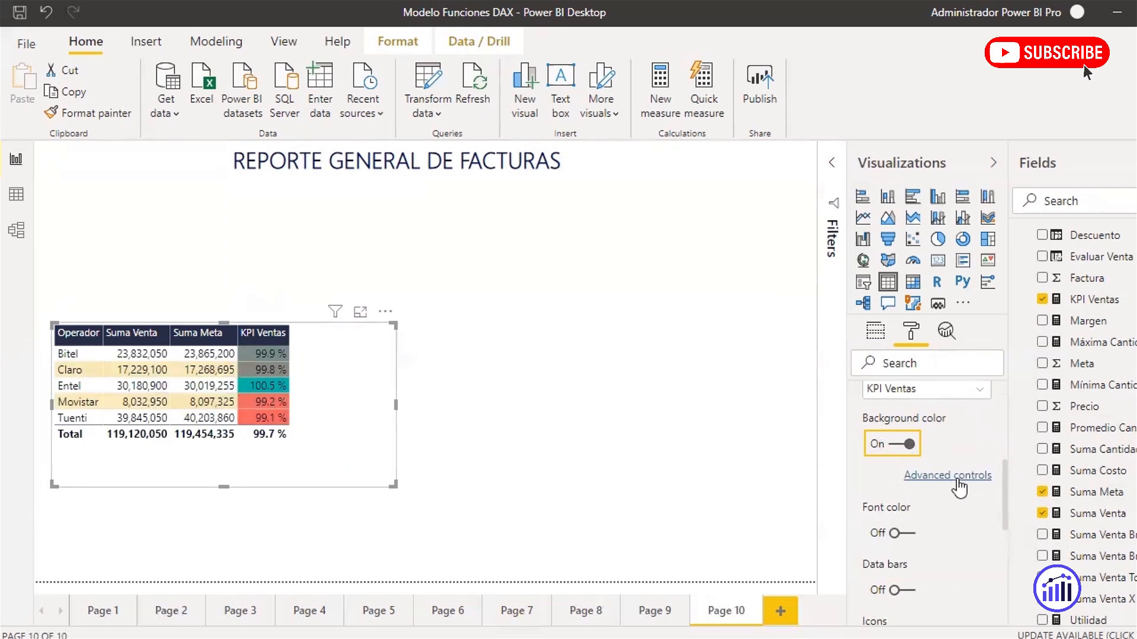
left_click(957, 476)
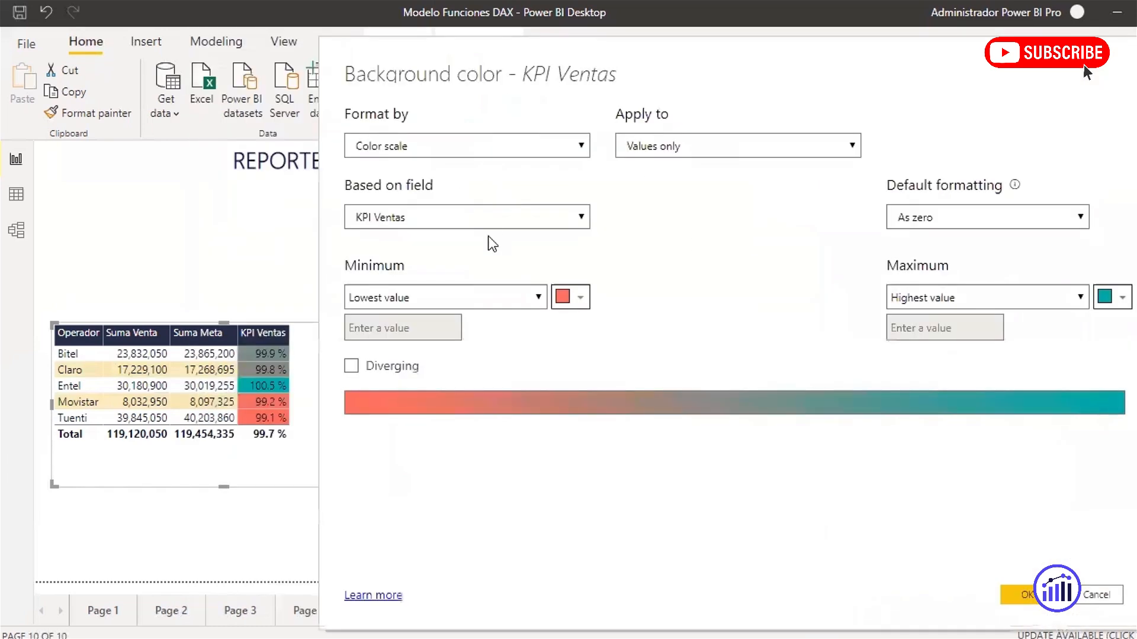
left_click(438, 138)
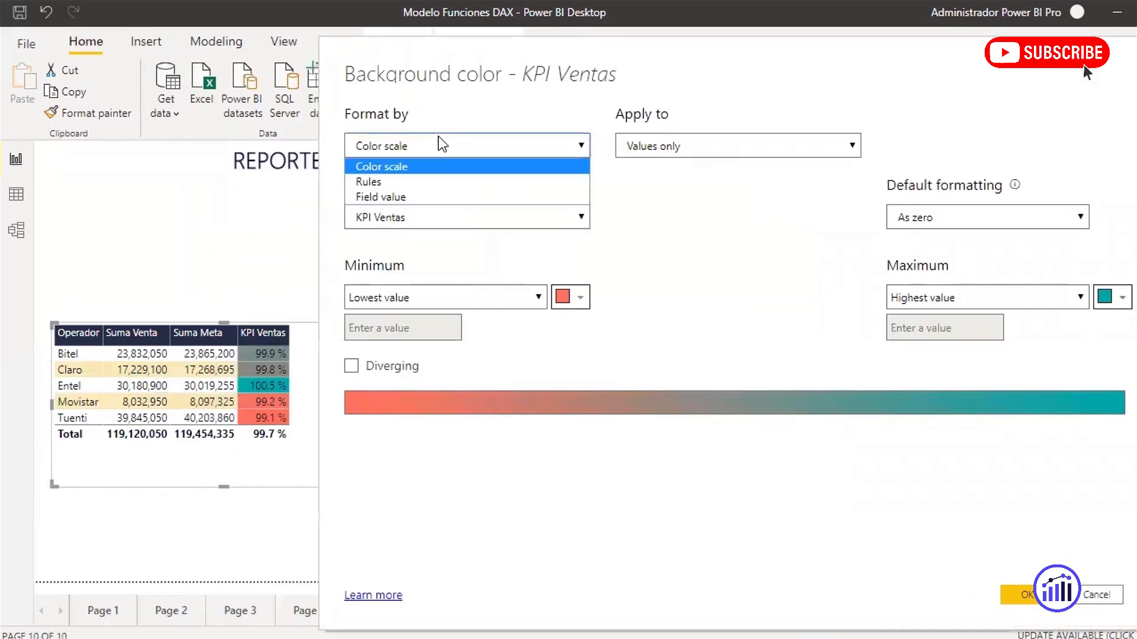
left_click(426, 178)
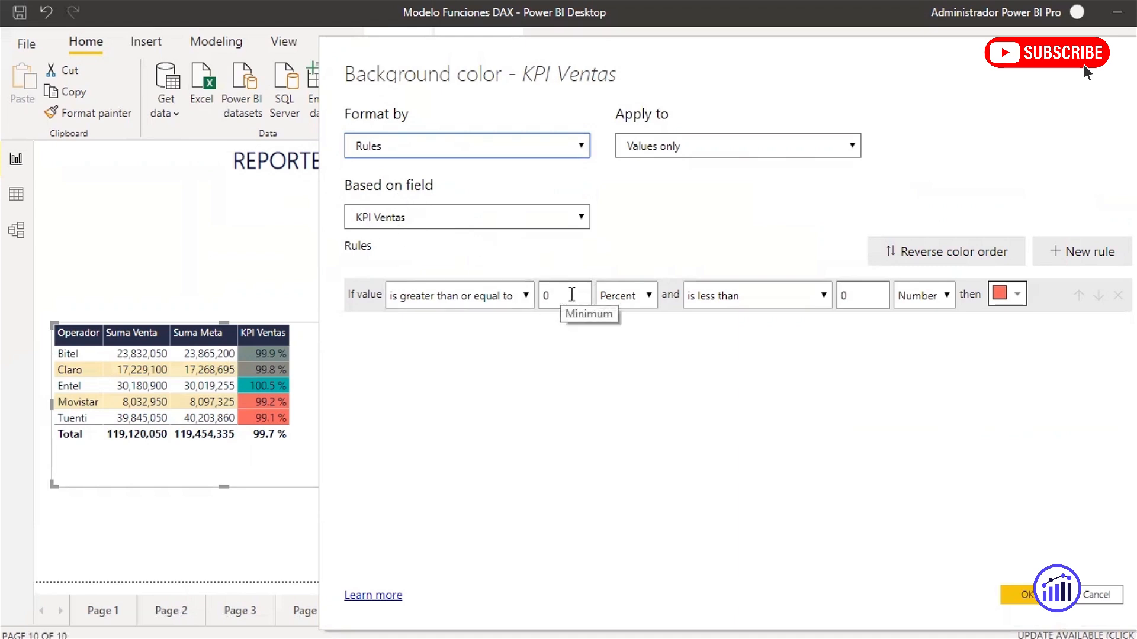
- Define the first rule so values greater than or equal to 0 and less than 0.8, both as Number, get a light red background
left_click(610, 295)
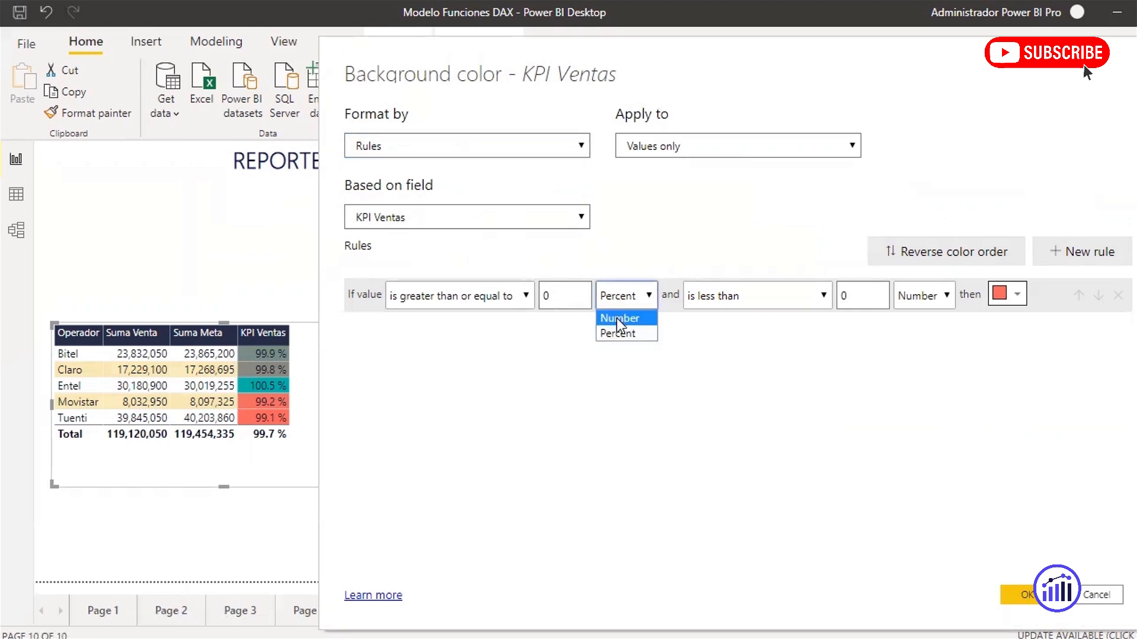
left_click(617, 318)
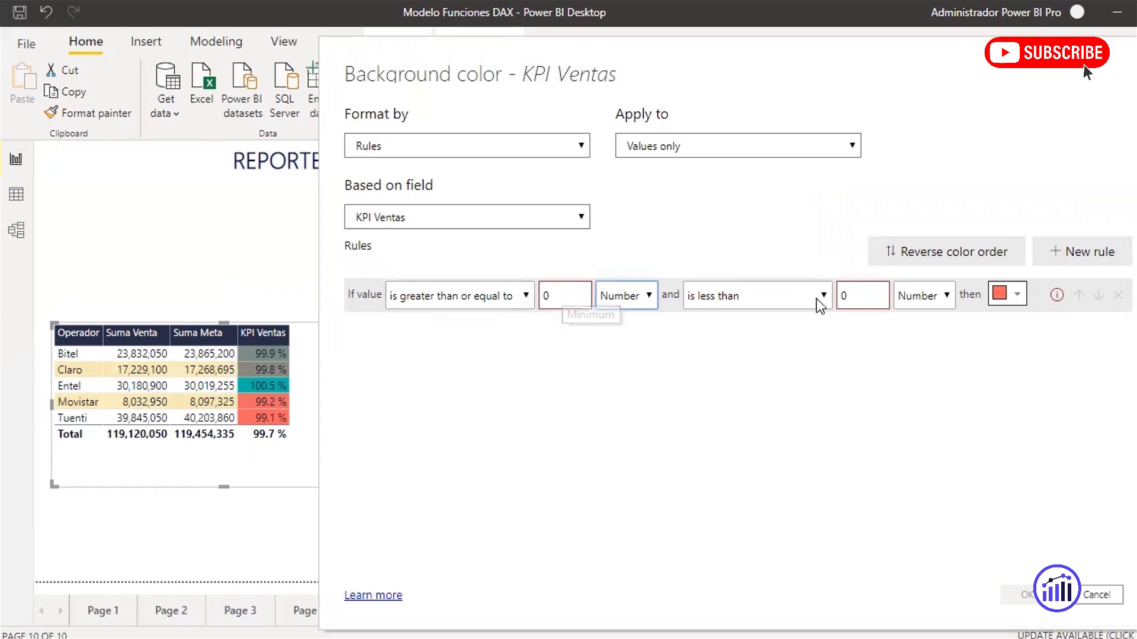
left_click(853, 295)
type("0.8")
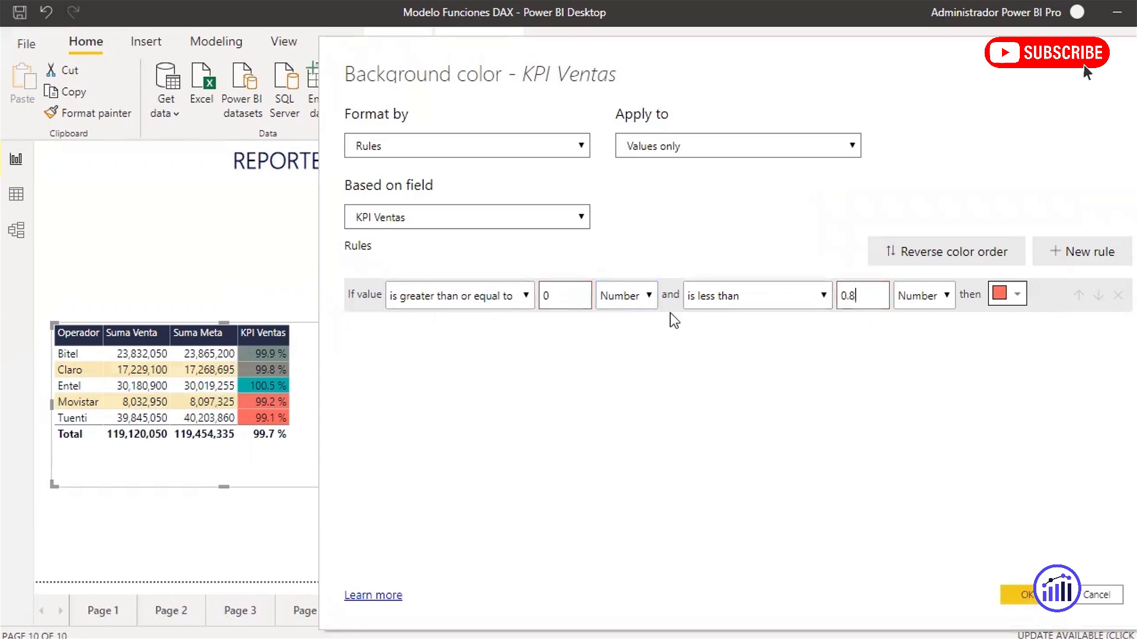
left_click_drag(577, 294, 529, 300)
left_click(566, 296)
left_click(1015, 294)
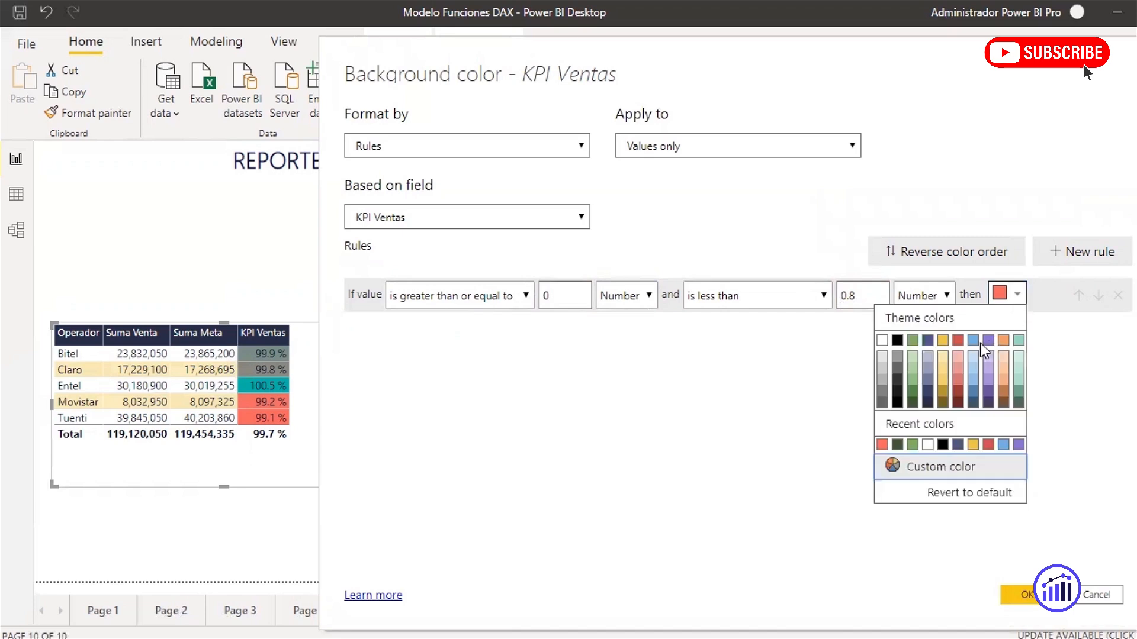
left_click(959, 345)
left_click(1016, 295)
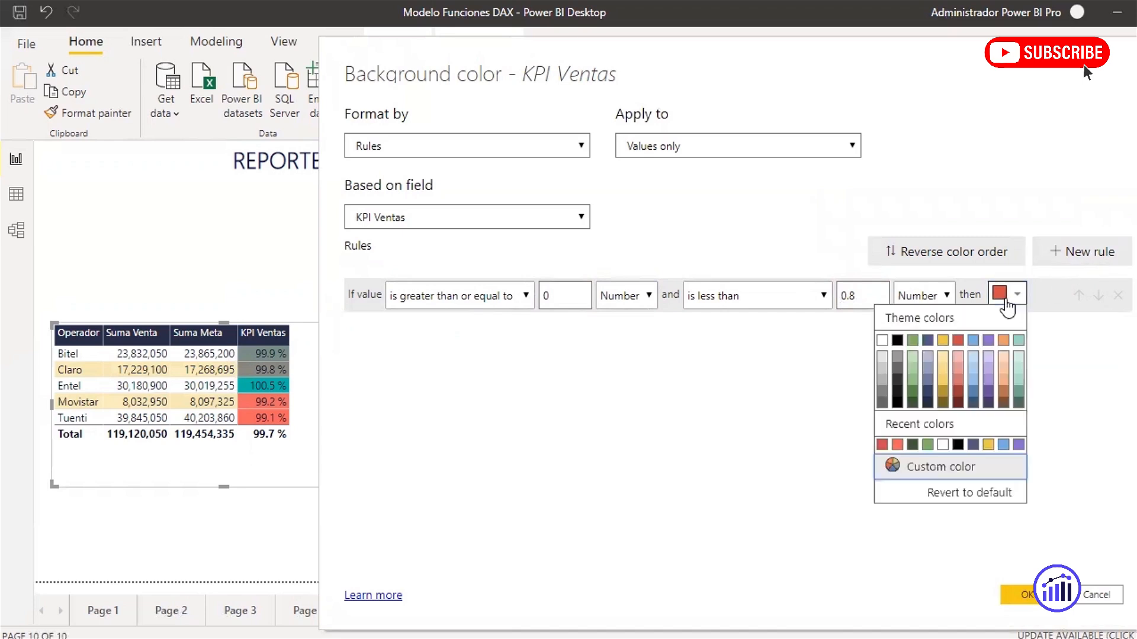
left_click(958, 362)
- Add a second rule whose lower limit is greater than or equal to 0.8, as Number
left_click(1082, 252)
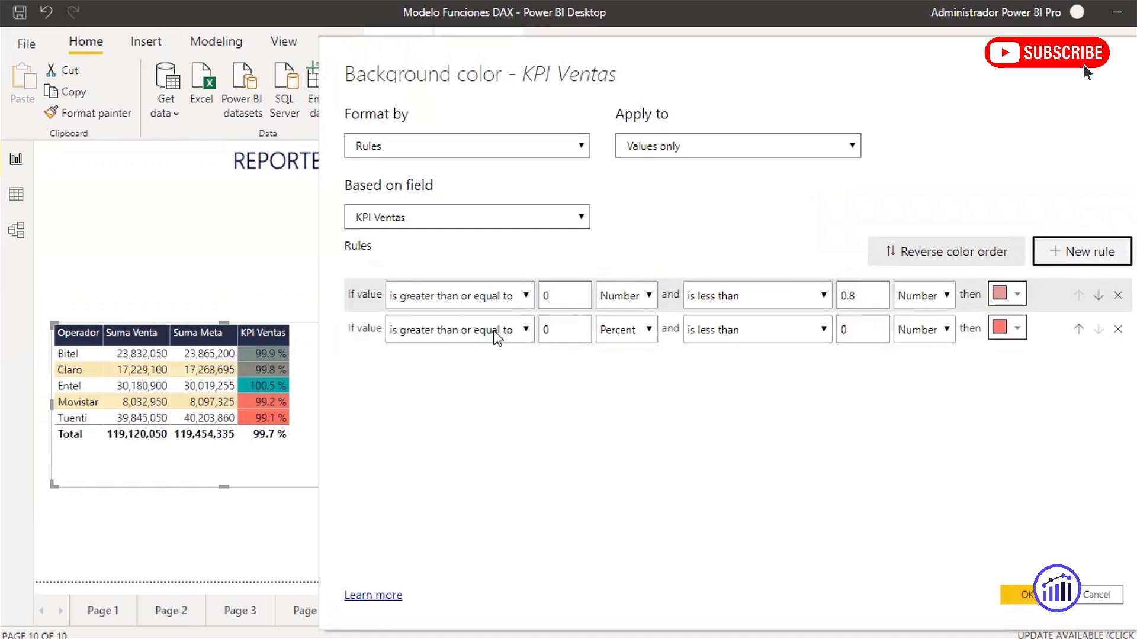
left_click(529, 332)
left_click(555, 329)
left_click_drag(555, 329, 538, 336)
type("0.8")
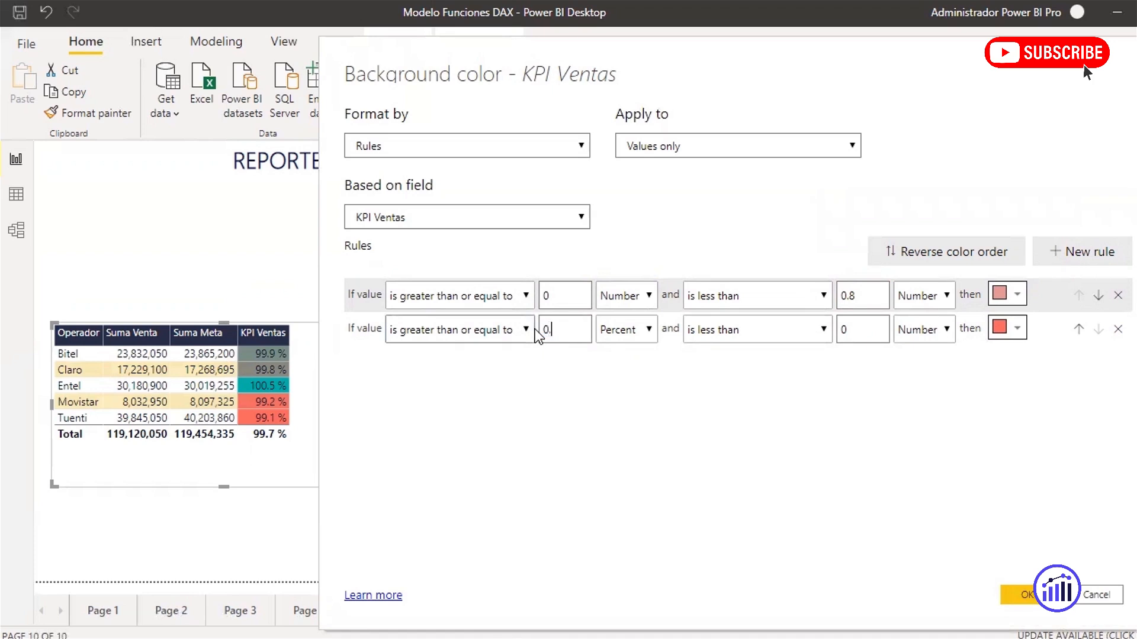
left_click(617, 332)
left_click(632, 354)
- Set the second rule's upper limit to less than 1 and its background color to a yellow shade
left_click(764, 337)
left_click(765, 337)
left_click_drag(866, 329, 837, 329)
type("1")
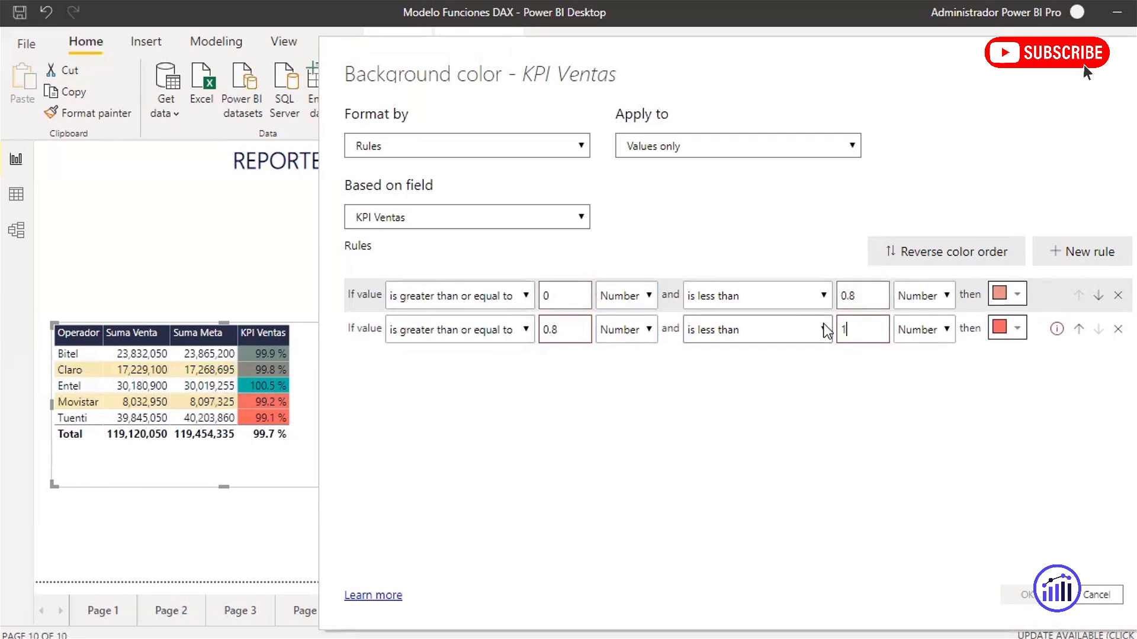
left_click(1015, 330)
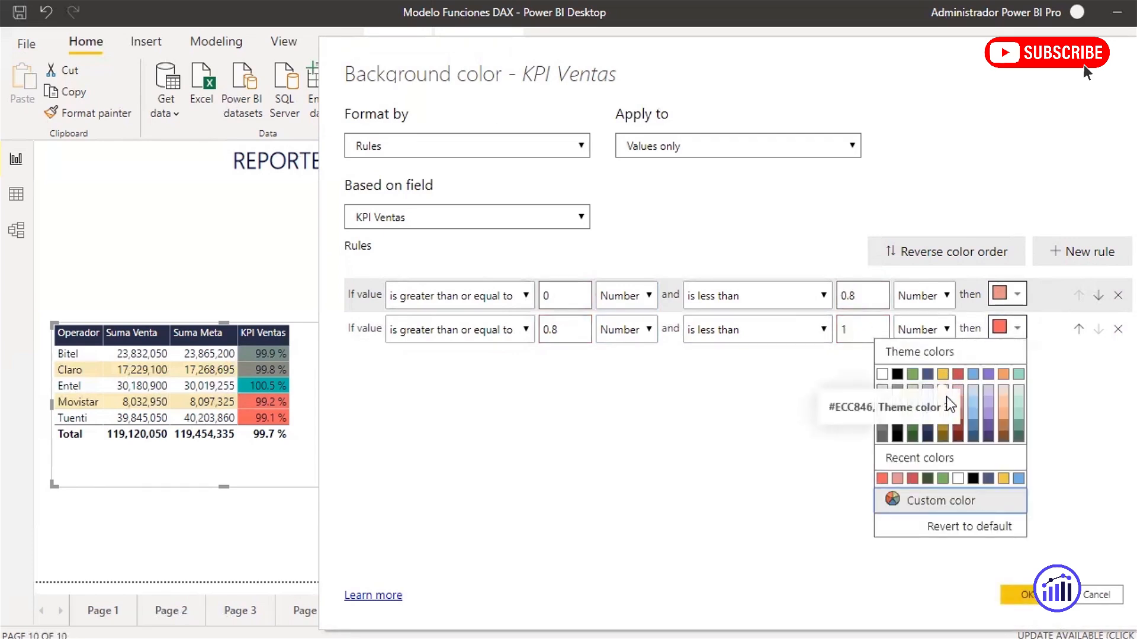
left_click(943, 419)
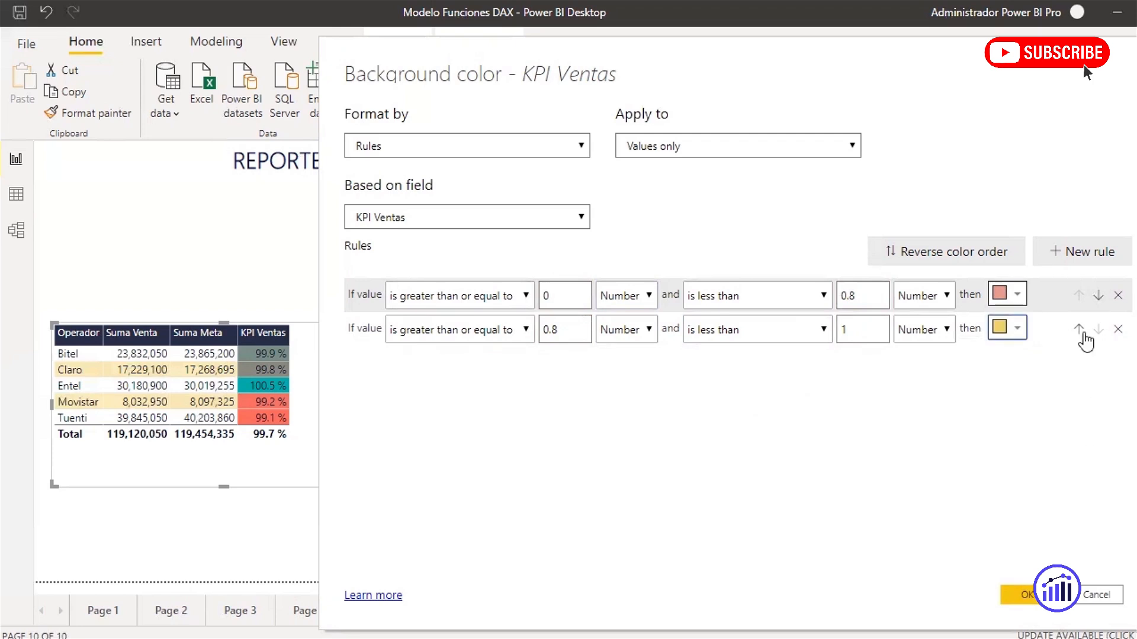
- Add a third rule whose lower limit is greater than or equal to 1, as Number
left_click(1100, 252)
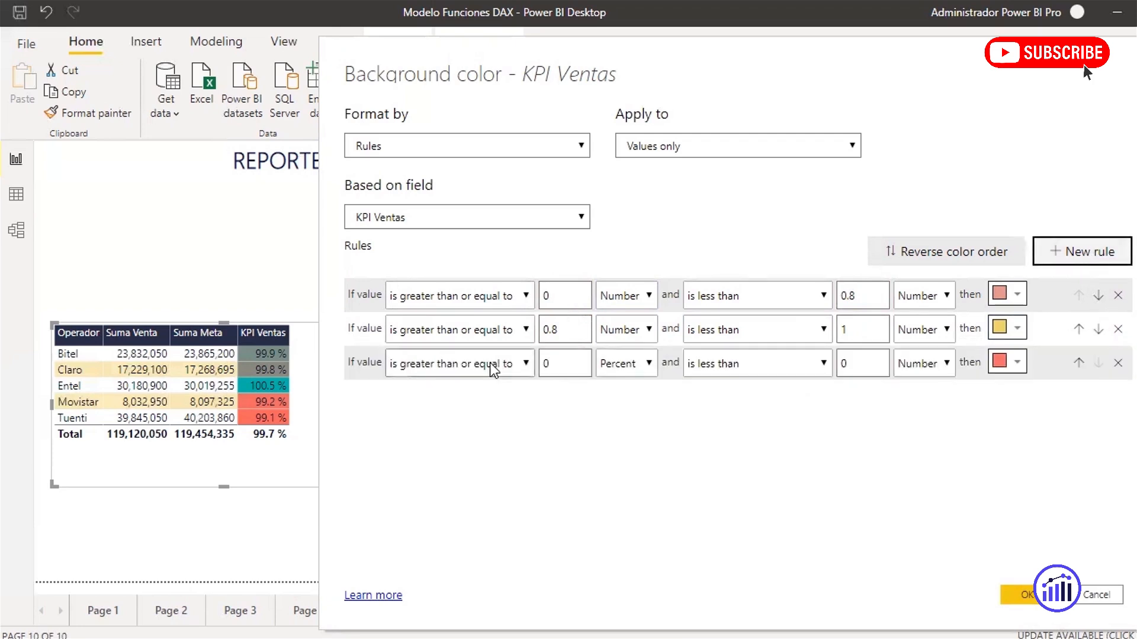
double_click(562, 370)
type("1")
left_click(628, 363)
left_click(620, 383)
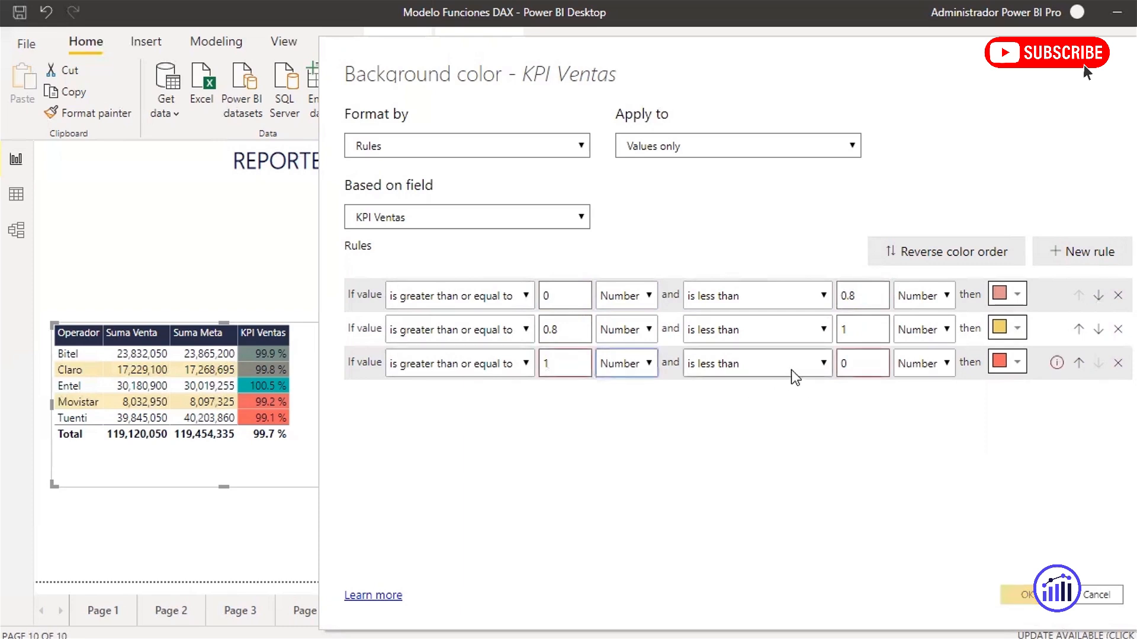
- Set the third rule's upper limit to less than 99999999 with a green background, and apply the rules
left_click(806, 372)
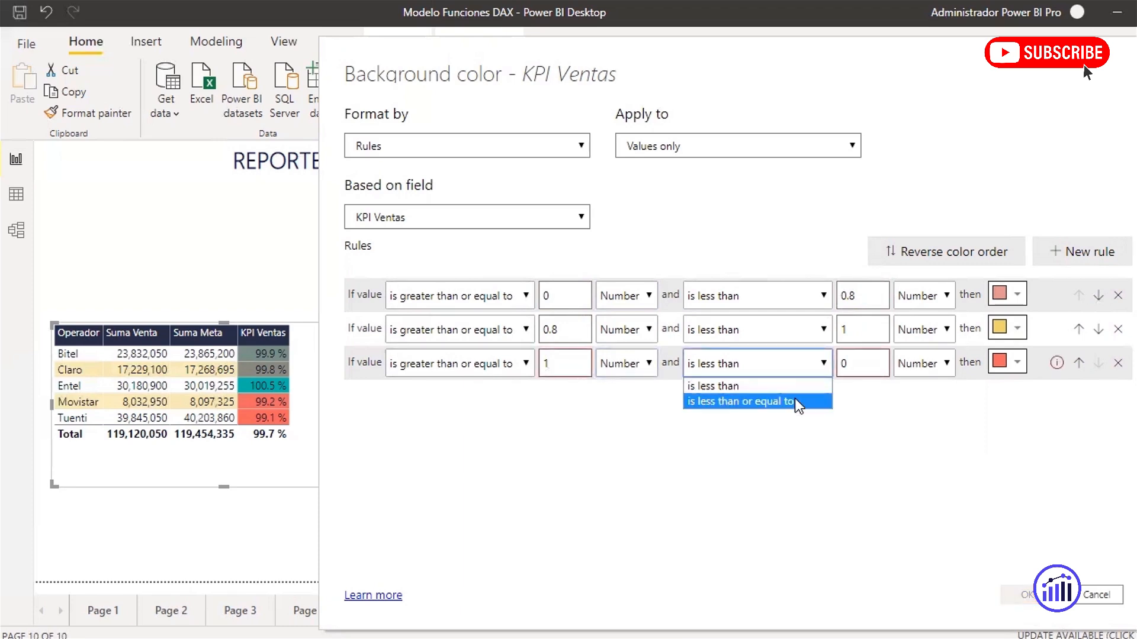
left_click(795, 388)
double_click(843, 365)
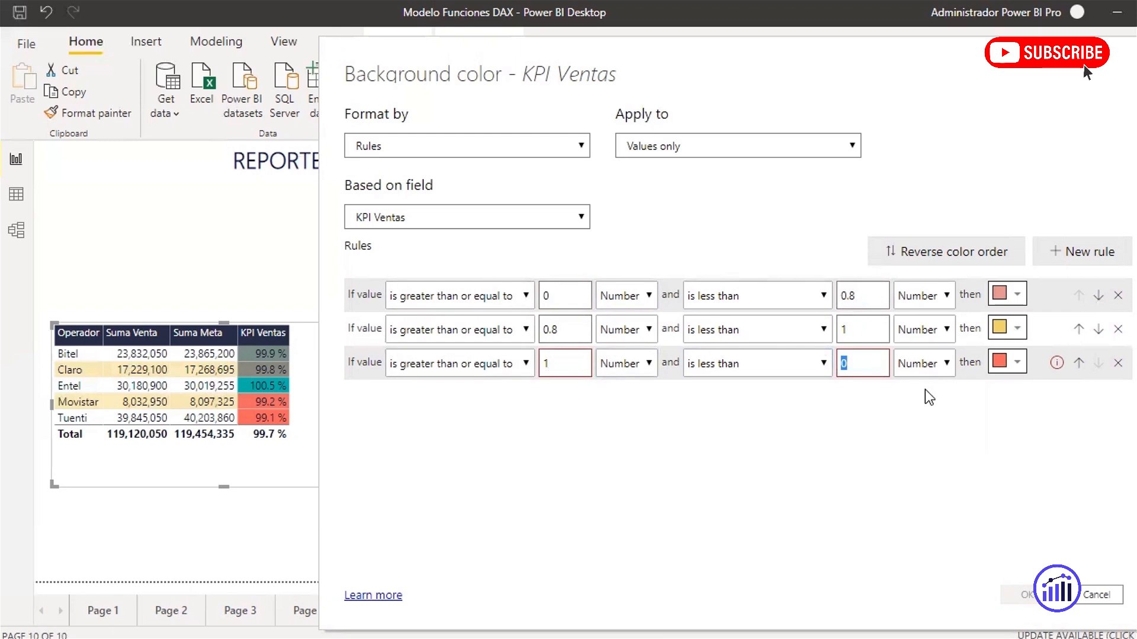
type("99999999")
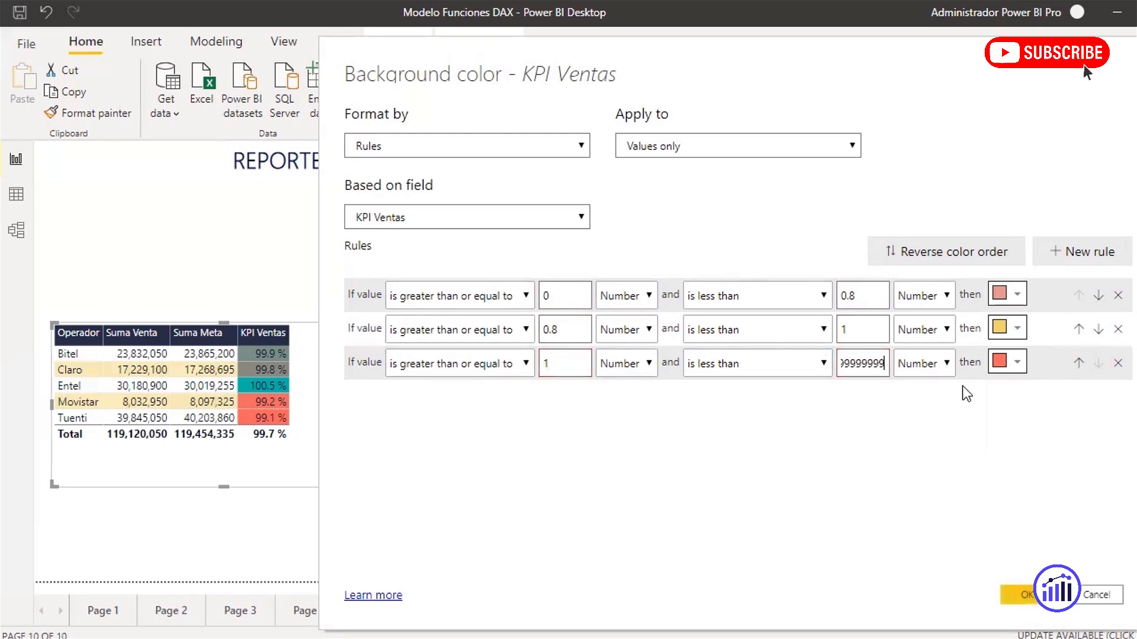
left_click(1009, 372)
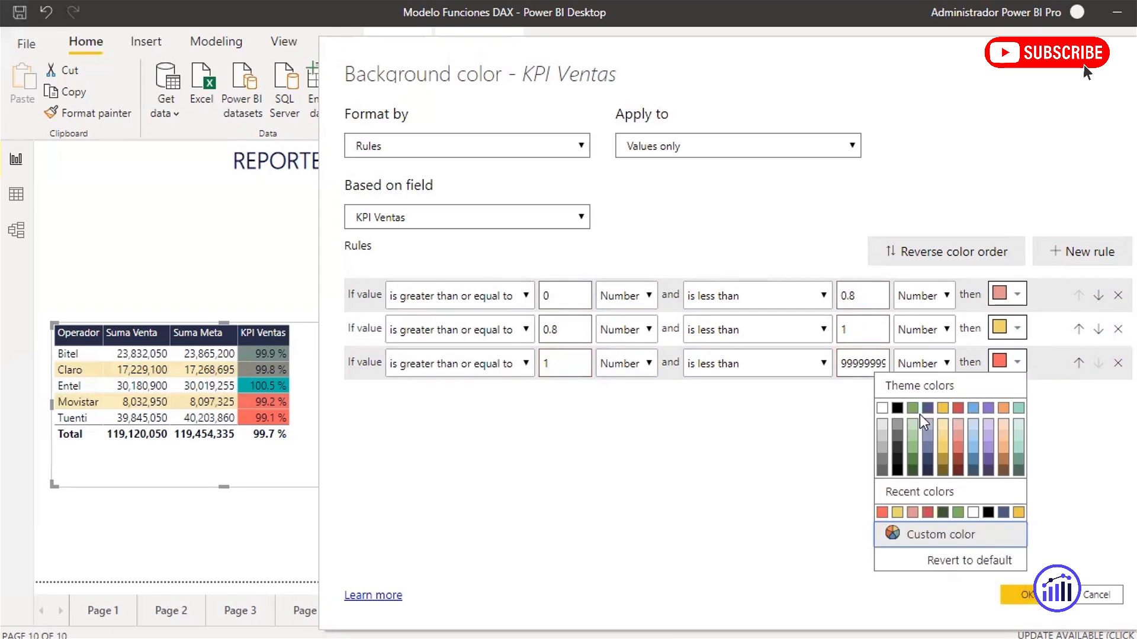
left_click(912, 446)
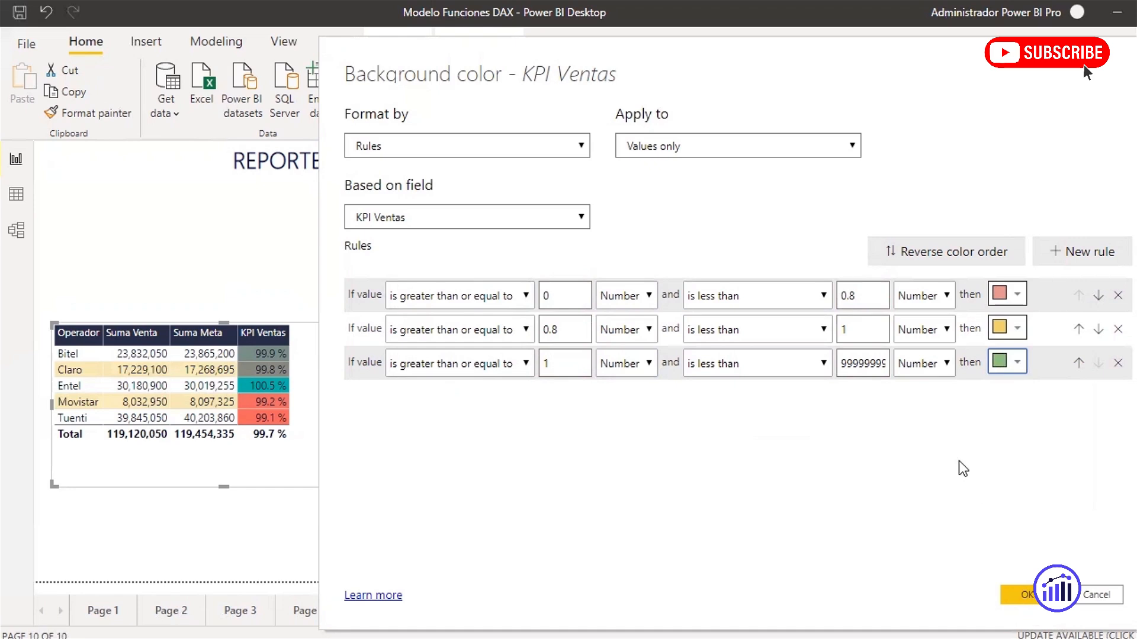
left_click(1018, 589)
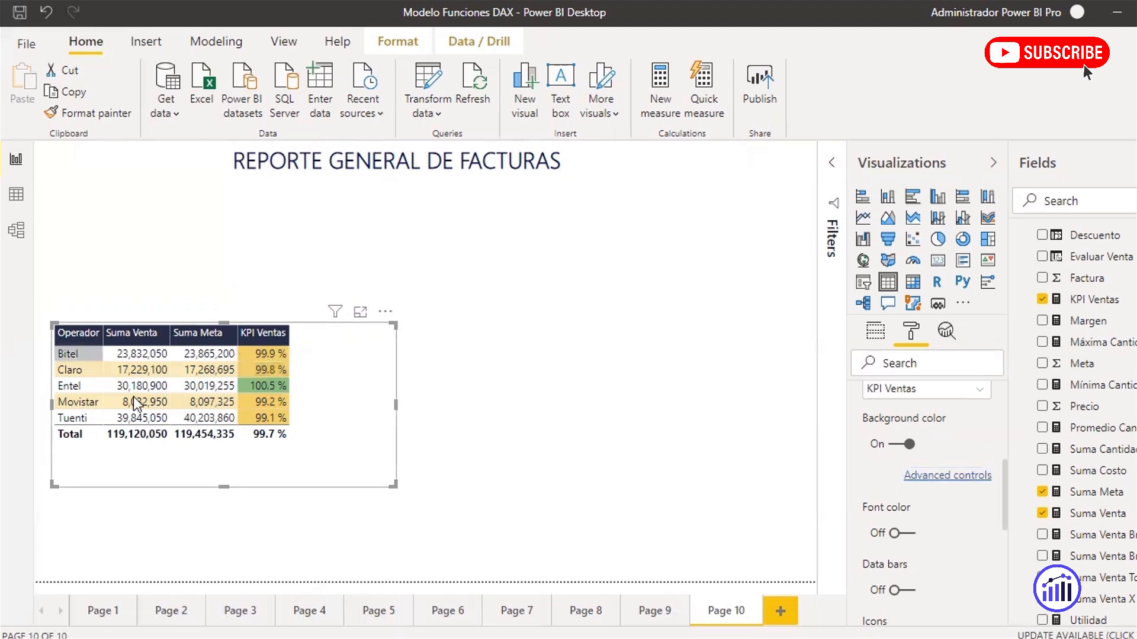
- Switch the conditional formatting column to Suma Venta and turn on its data bars
scroll(912, 456, "up", 3)
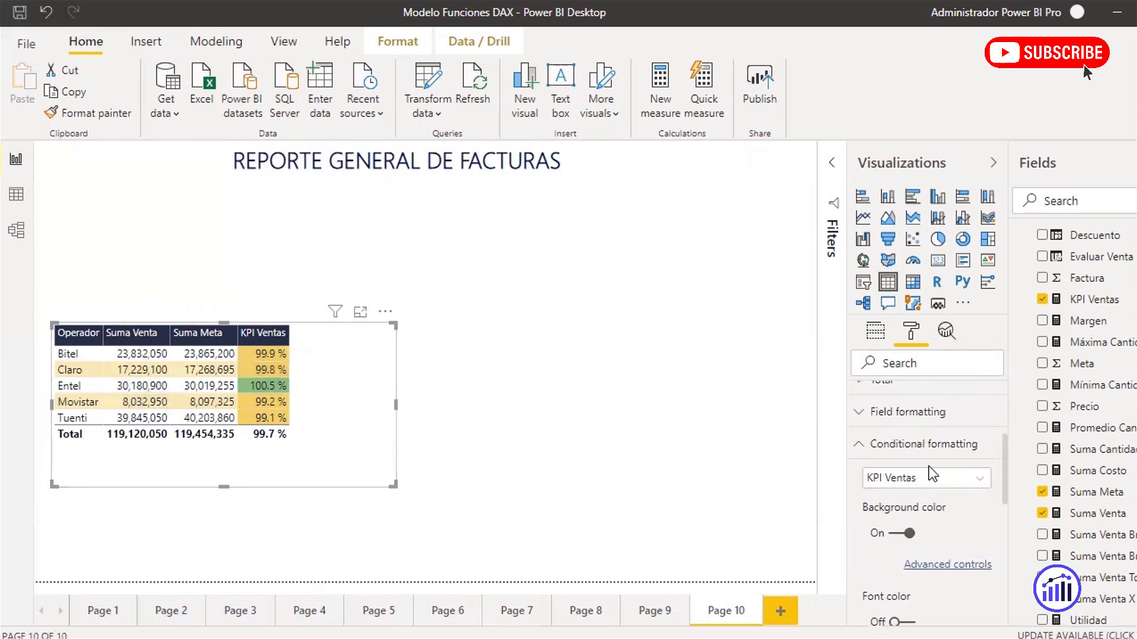
left_click(937, 487)
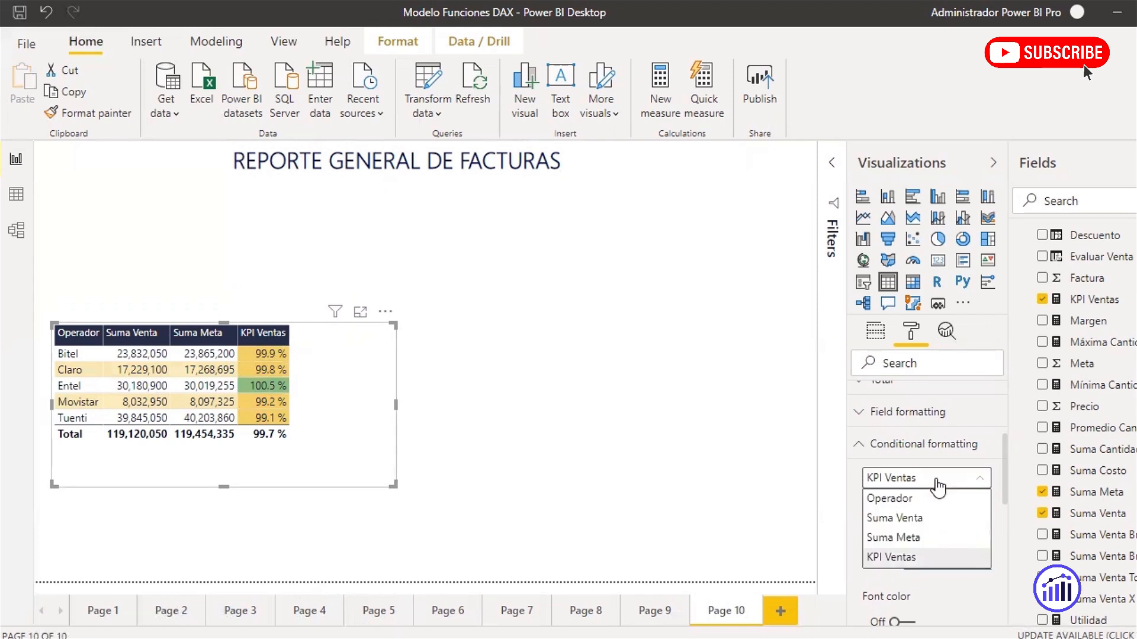
left_click(933, 519)
scroll(935, 514, "down", 2)
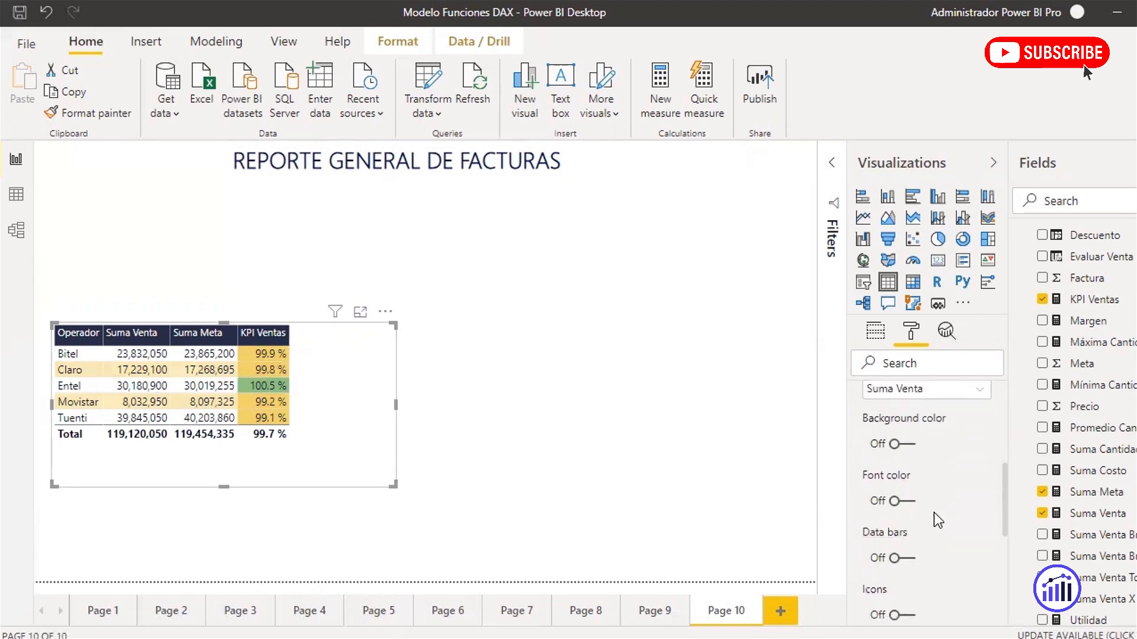
scroll(934, 521, "down", 2)
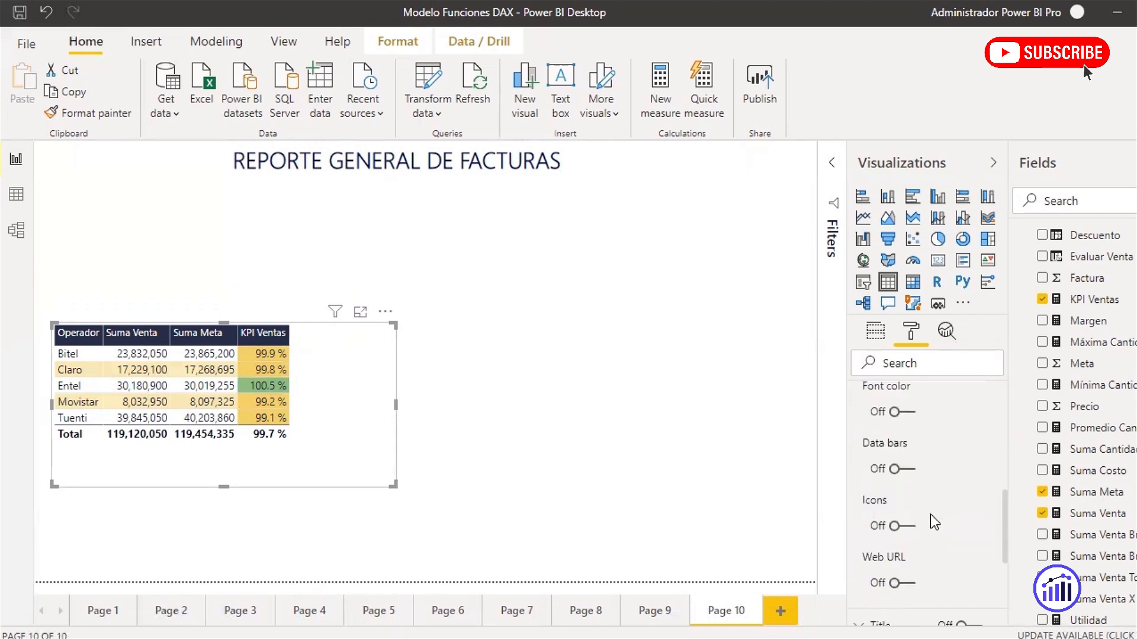
left_click(900, 469)
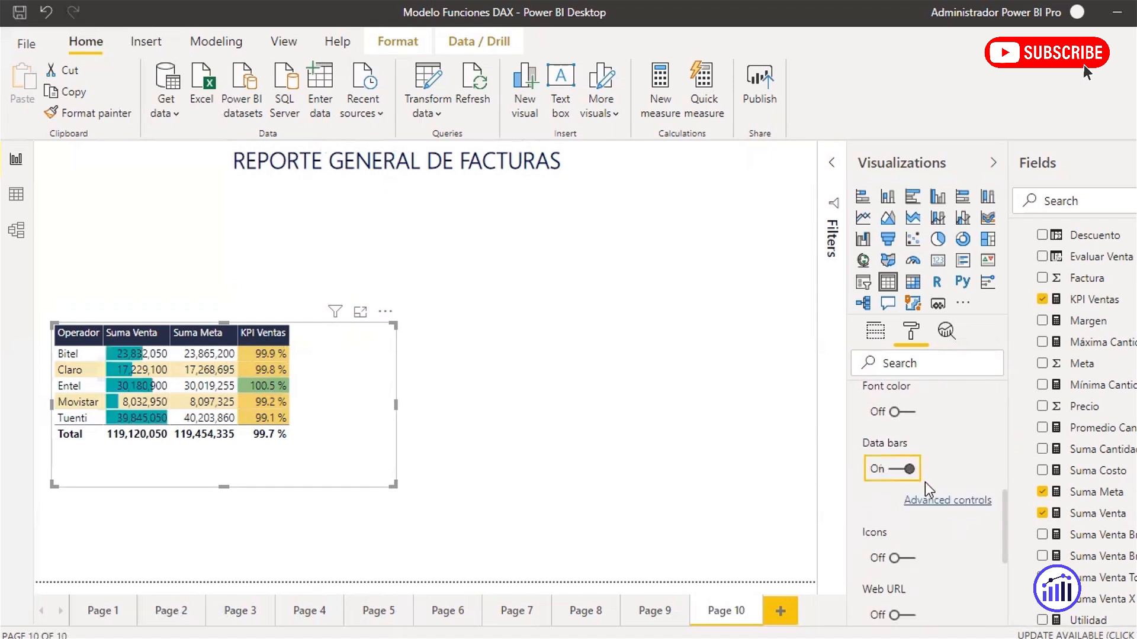
scroll(926, 484, "down", 1)
scroll(944, 439, "up", 1)
- Set the Suma Venta data bars to light orange for positive and light red for negative values, and apply
left_click(950, 501)
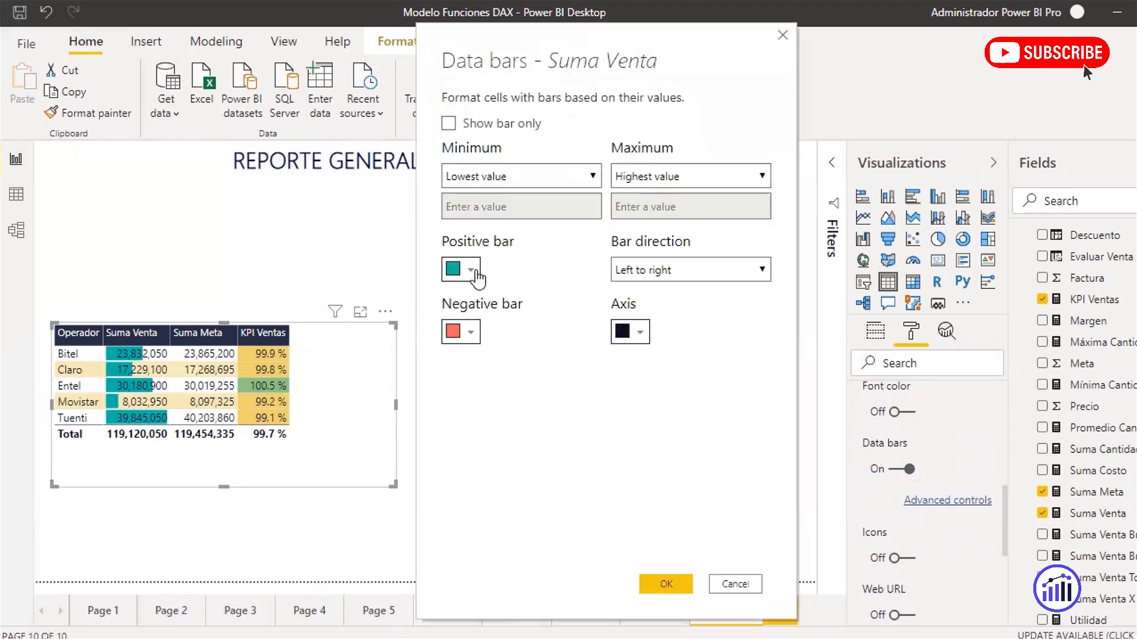
left_click(475, 271)
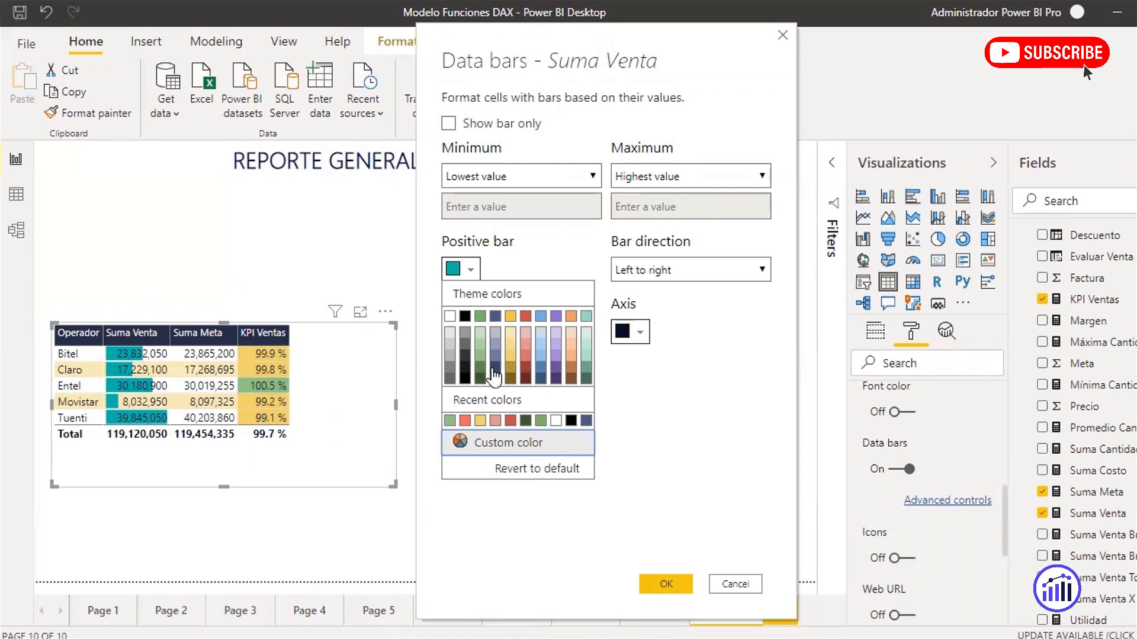
left_click(570, 348)
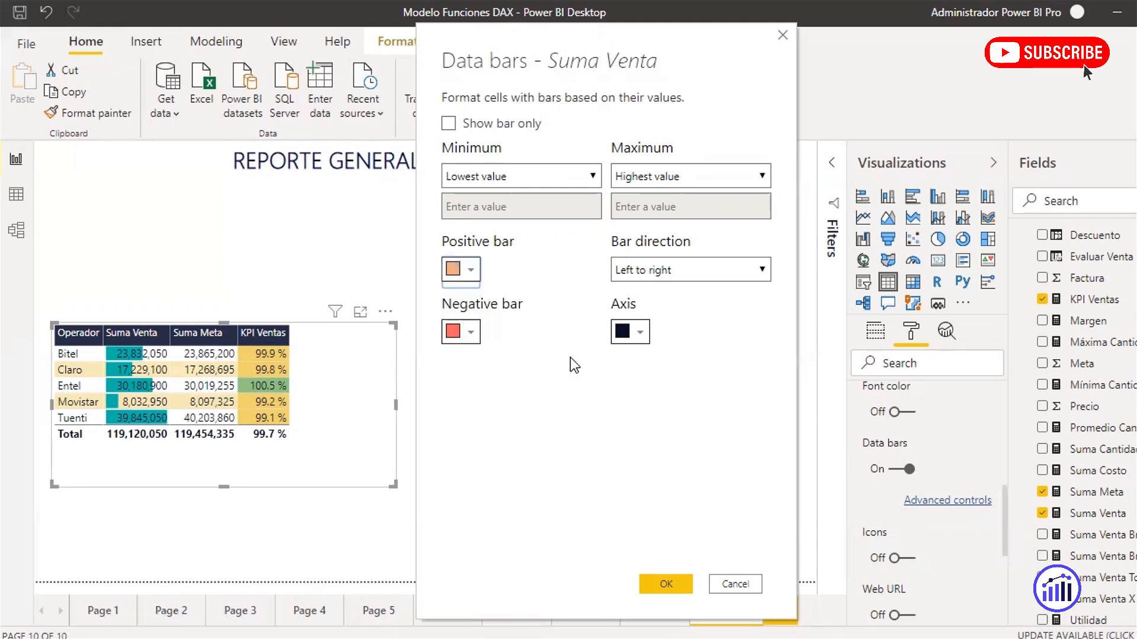
left_click(471, 335)
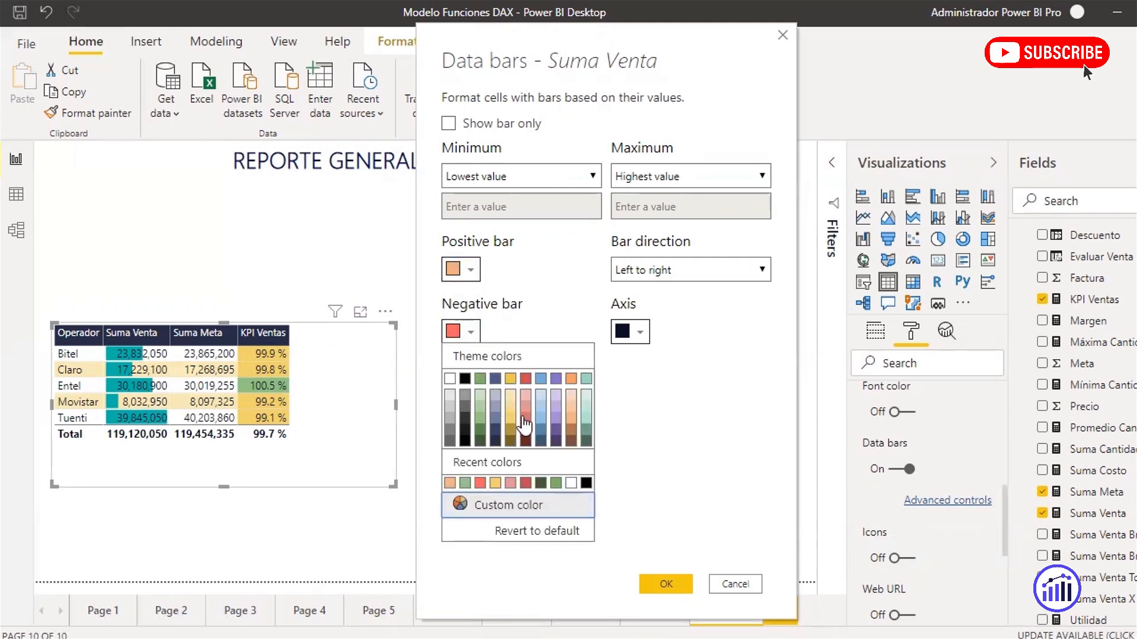
left_click(524, 417)
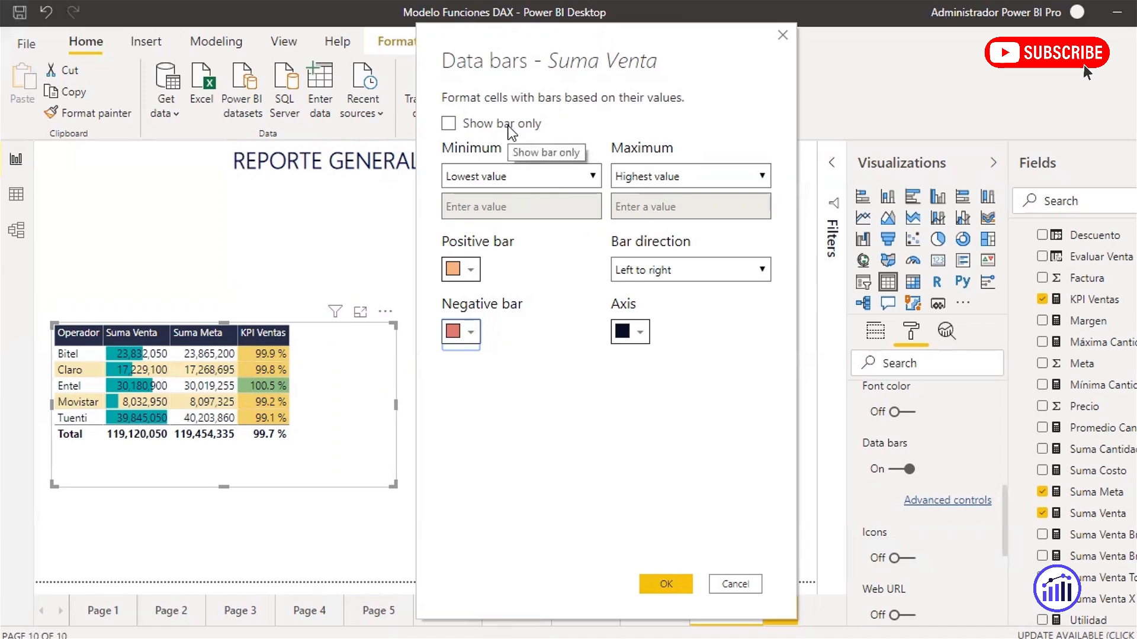
left_click(662, 584)
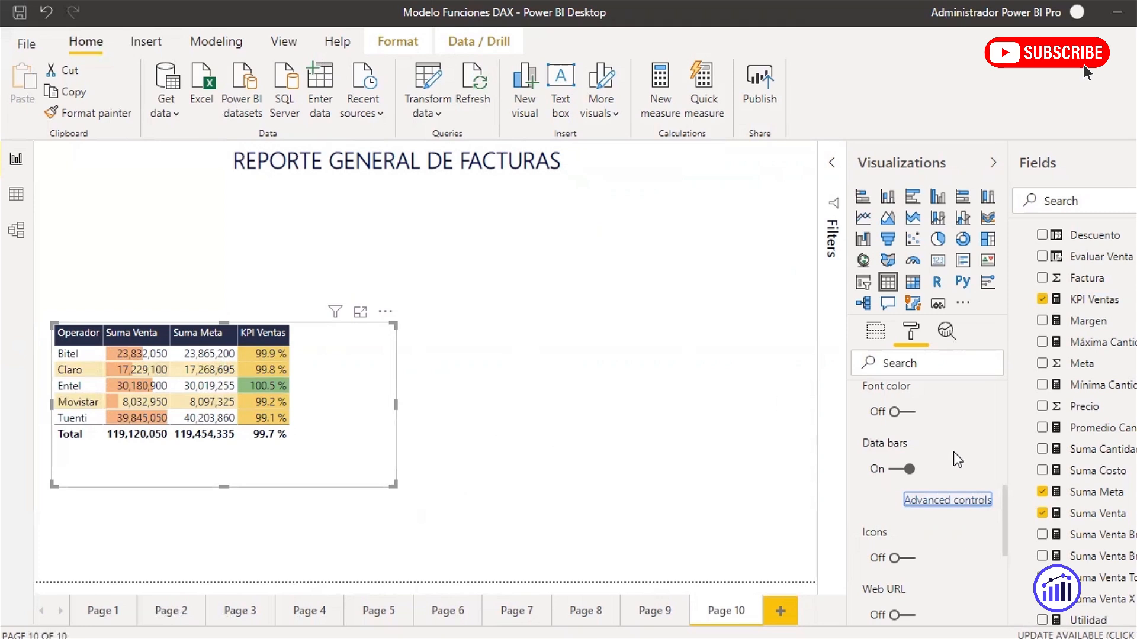
scroll(951, 441, "up", 5)
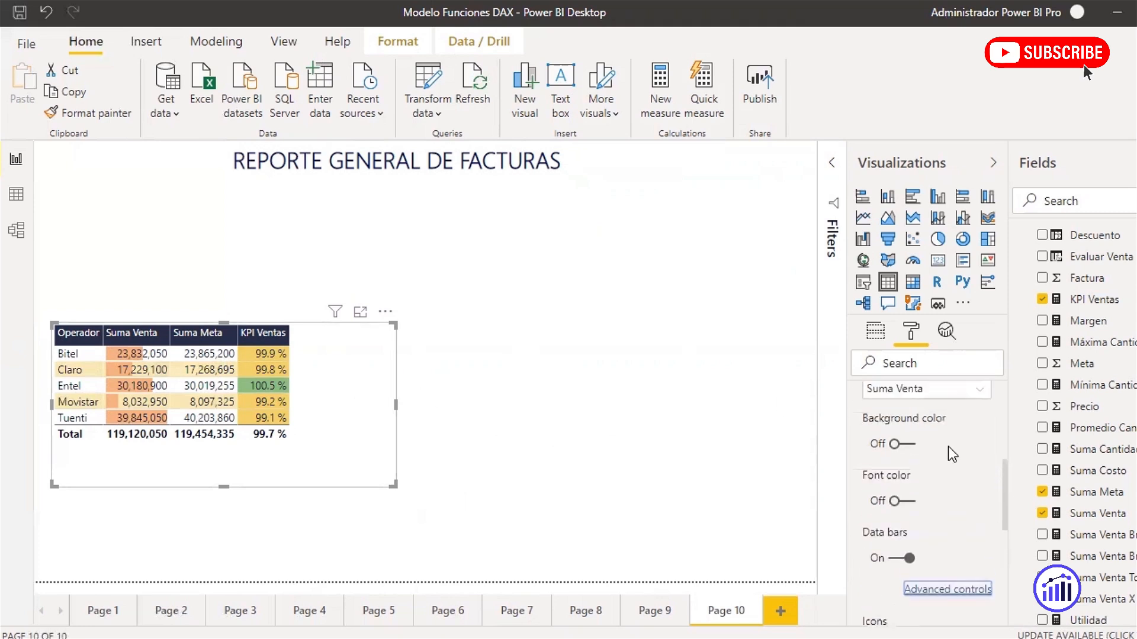
- Switch the conditional formatting column to Suma Meta and turn on its data bars
left_click(939, 477)
left_click(933, 537)
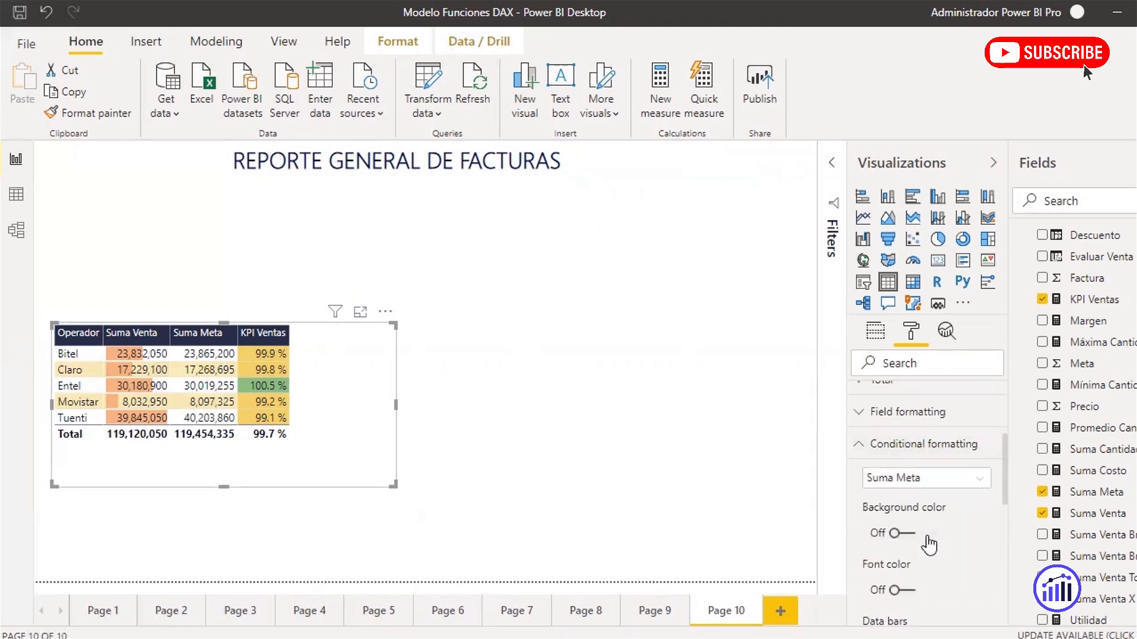
scroll(940, 521, "down", 5)
scroll(931, 465, "up", 3)
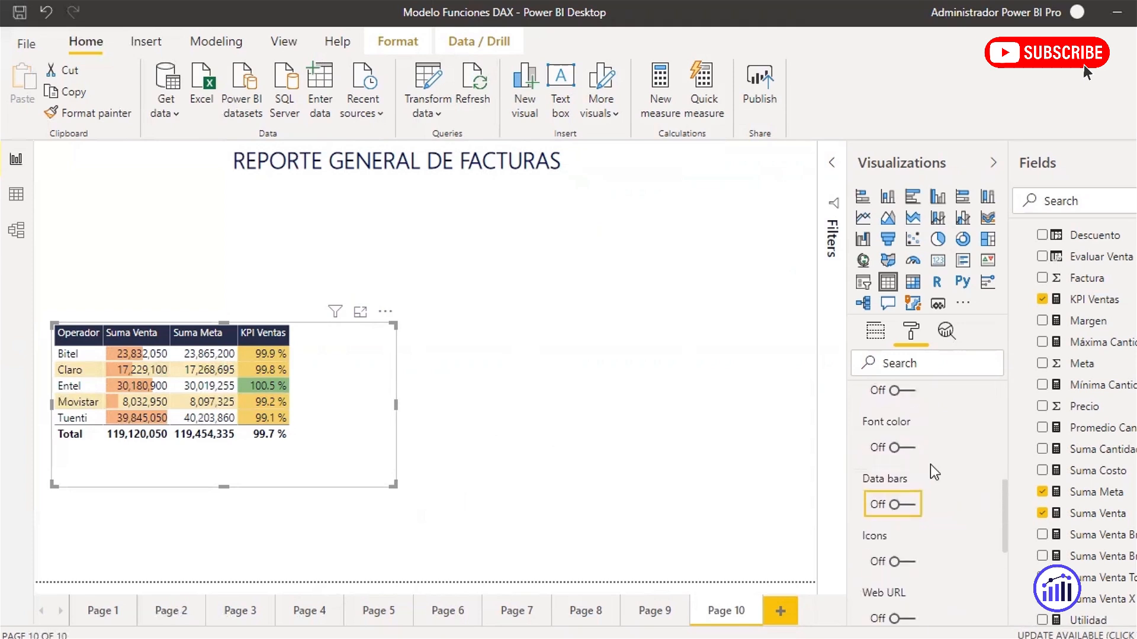
left_click(906, 506)
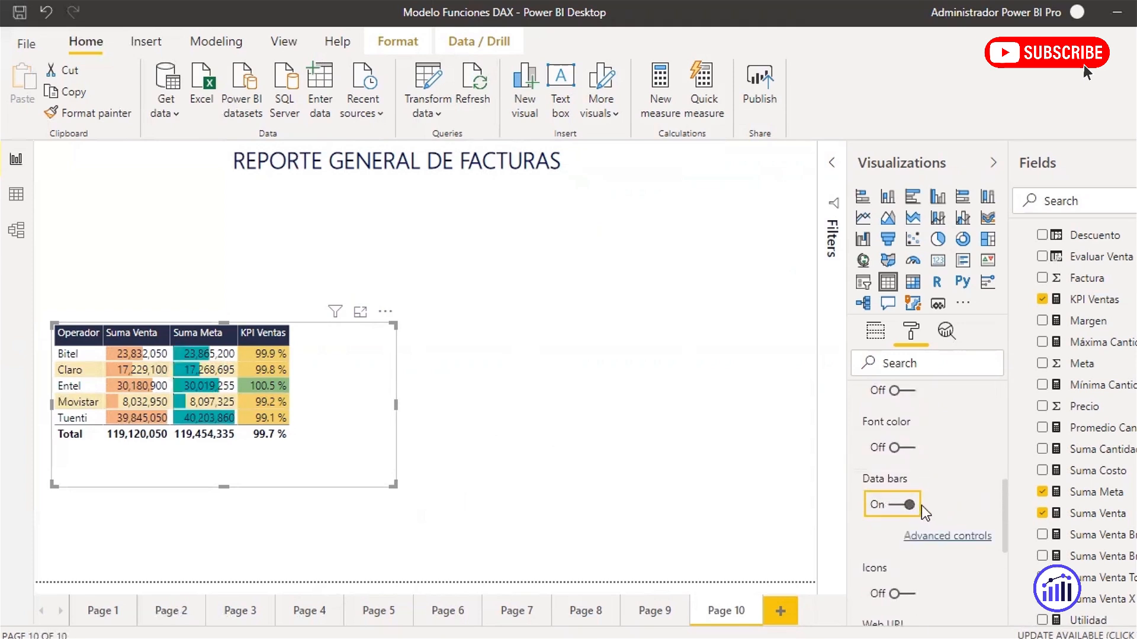
- Set the Suma Meta data bars to light purple for positive and light red for negative values, and apply
scroll(942, 503, "down", 3)
left_click(946, 447)
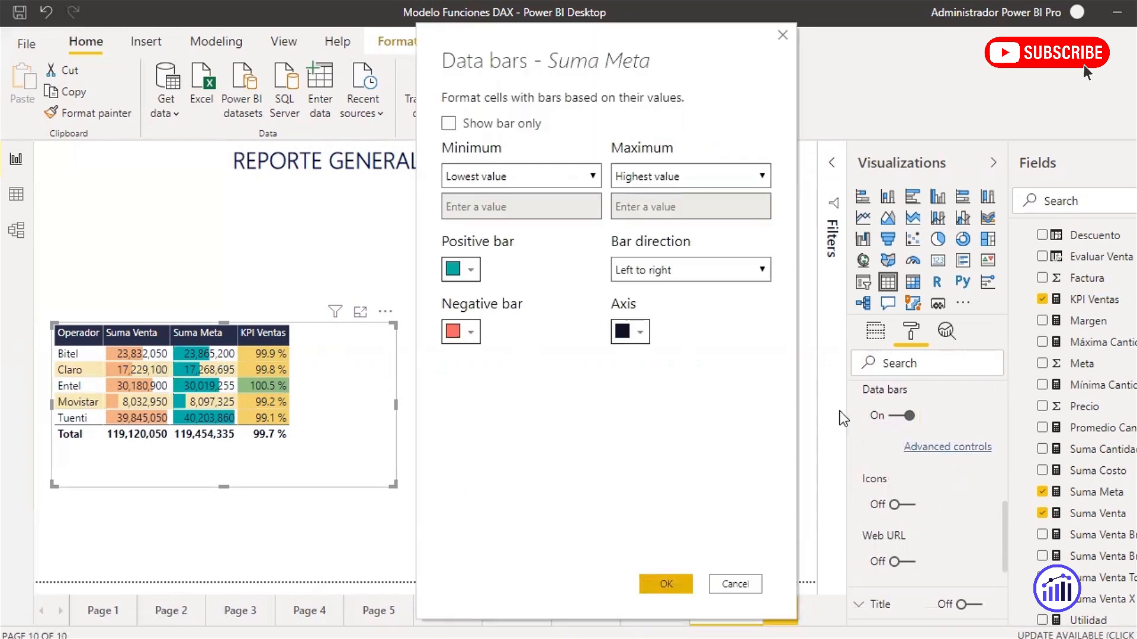
left_click(469, 274)
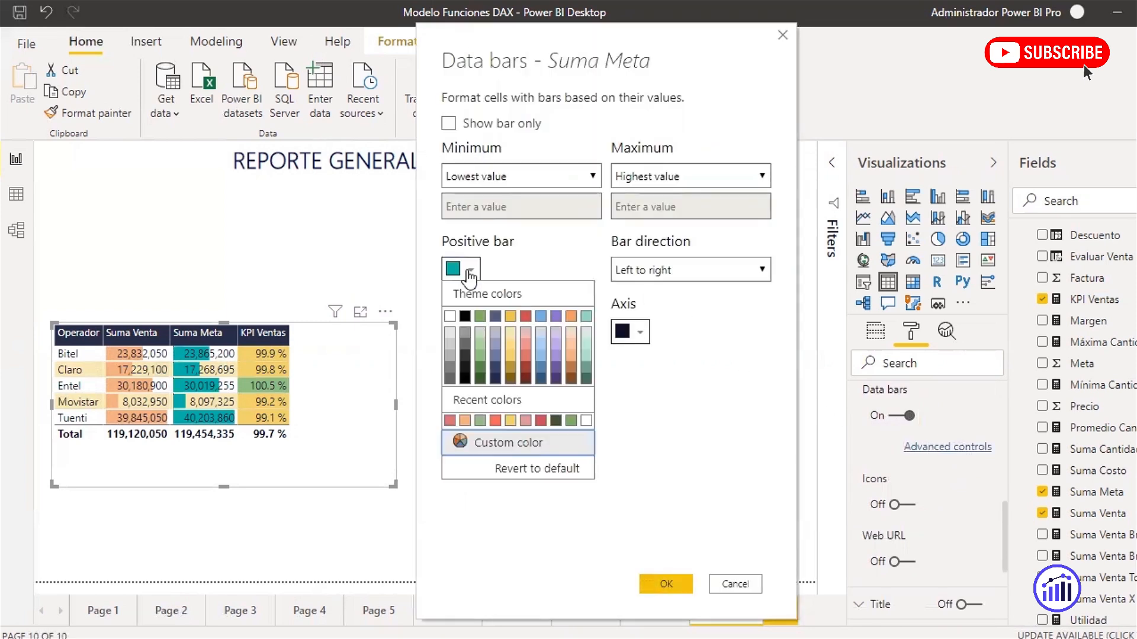
left_click(557, 355)
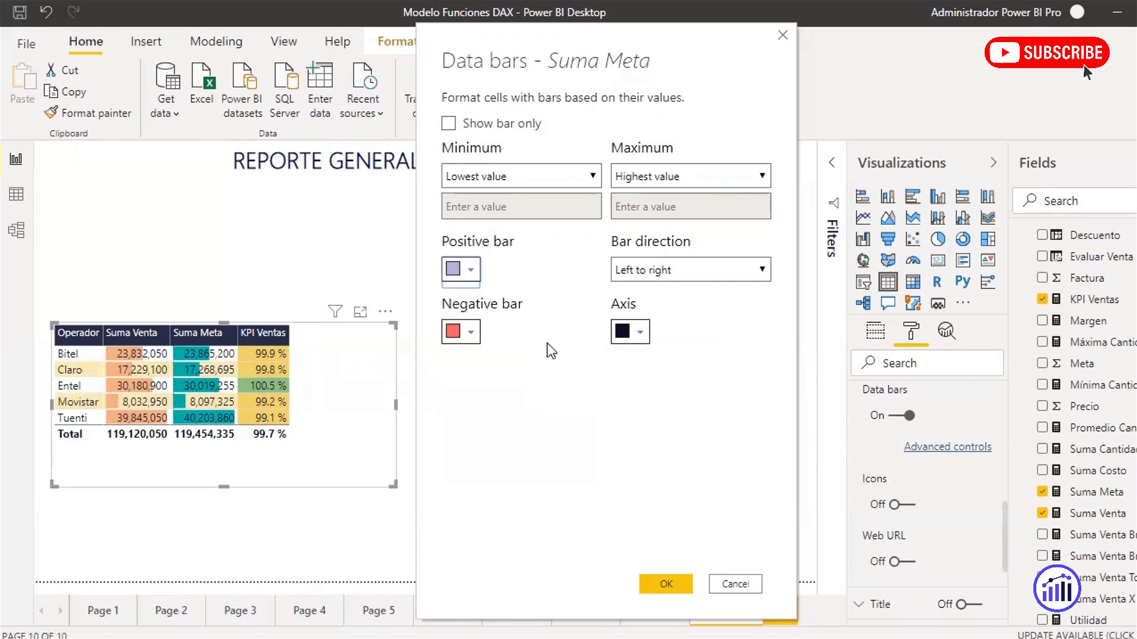
left_click(471, 331)
left_click(524, 413)
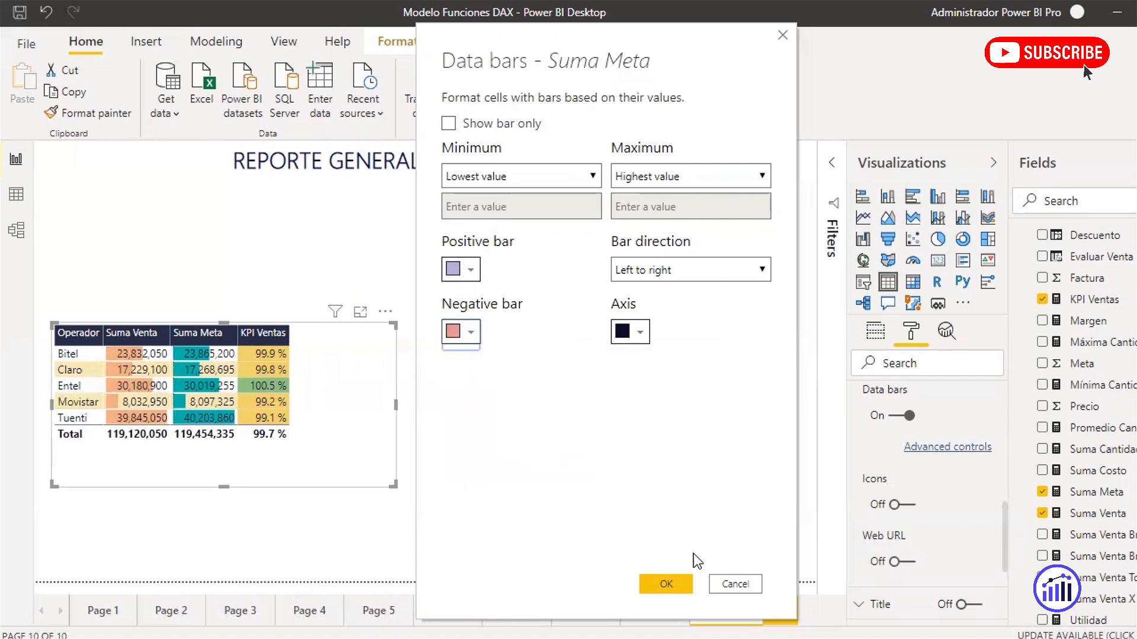
left_click(671, 583)
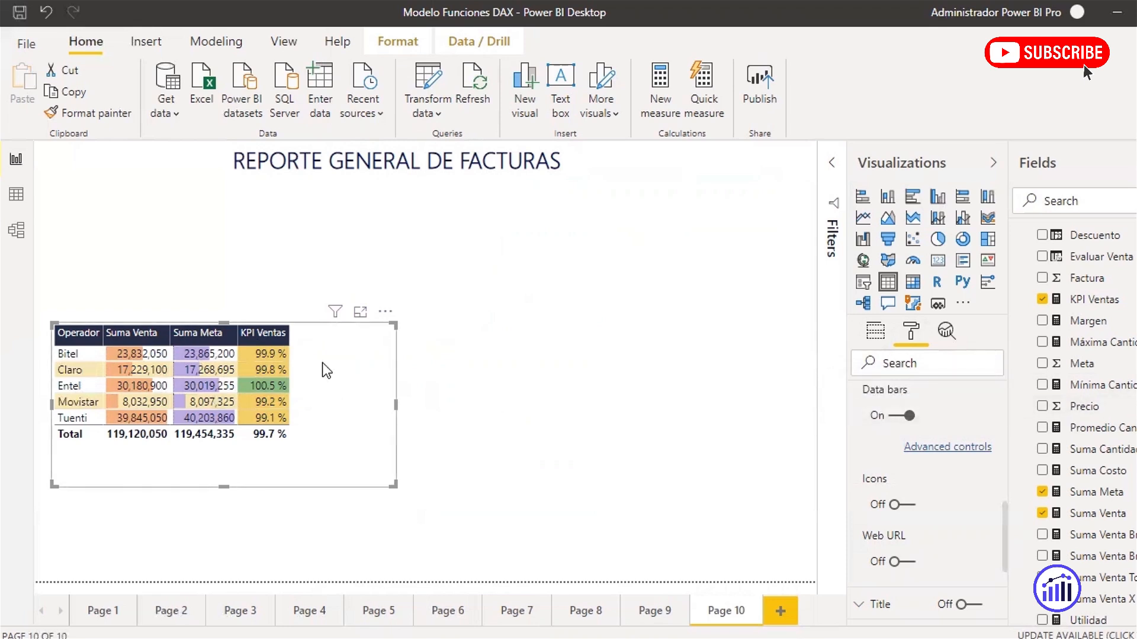
- Create a measure in FactFactura defined as KPI Ventas 2 = [Suma Venta]/ [Suma Meta]
scroll(1095, 349, "up", 3)
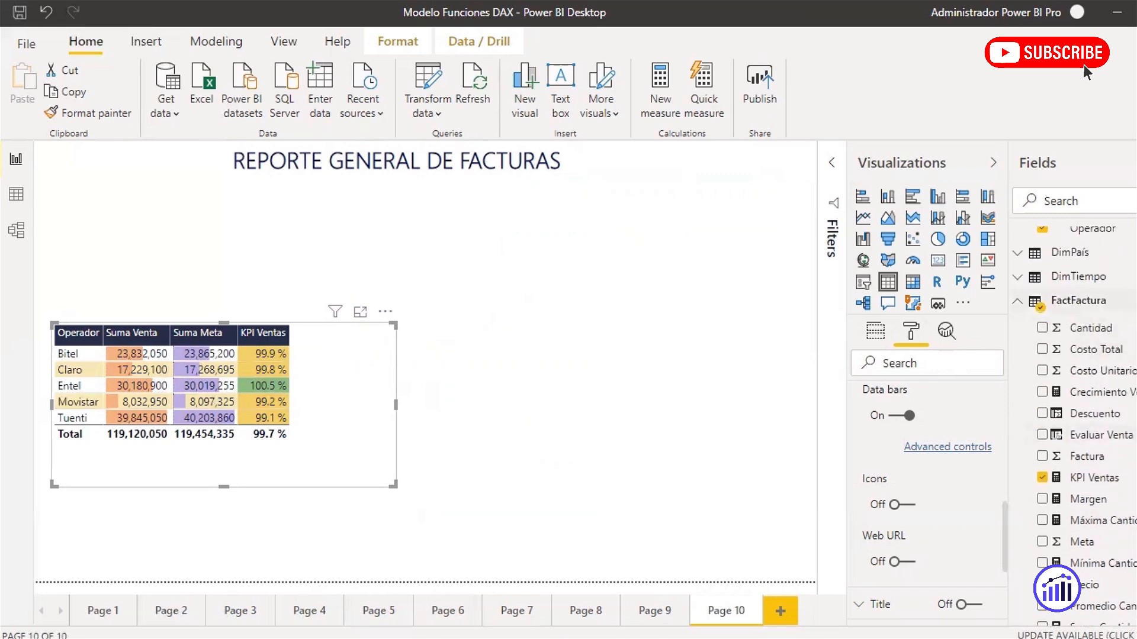
left_click(1135, 301)
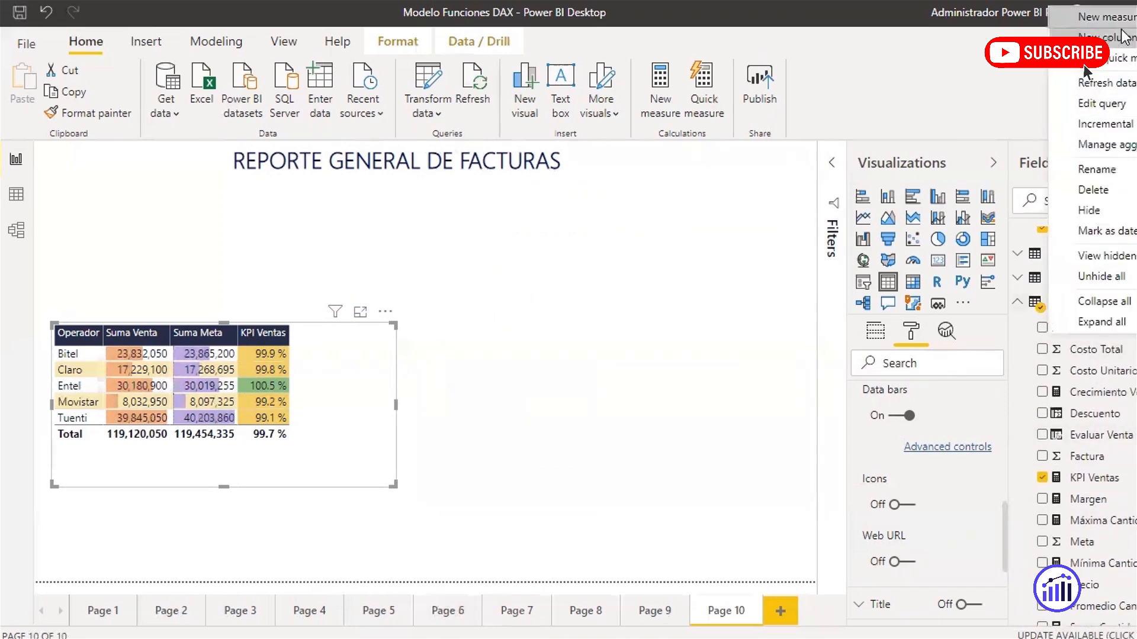
left_click(1103, 18)
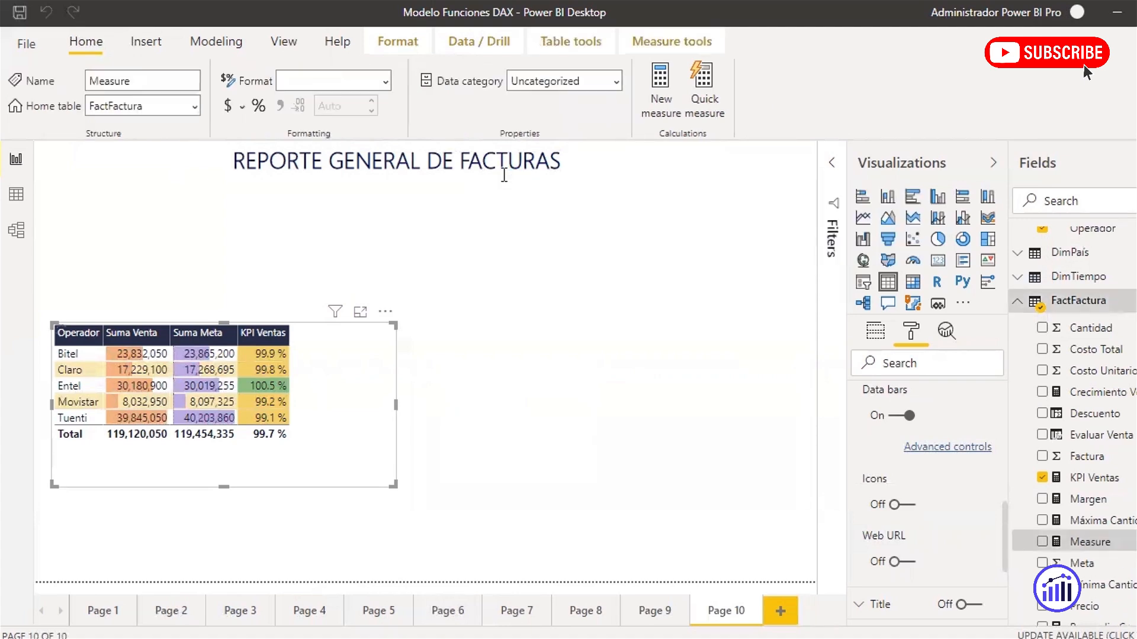
type("KPI Ventas 2 =")
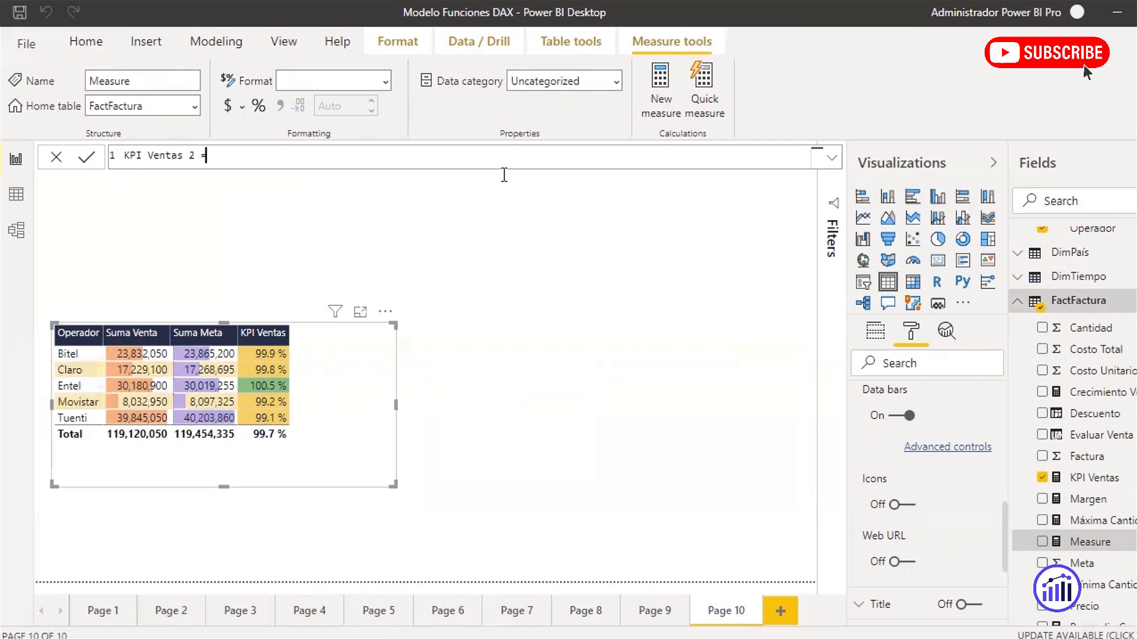
type(" suma ")
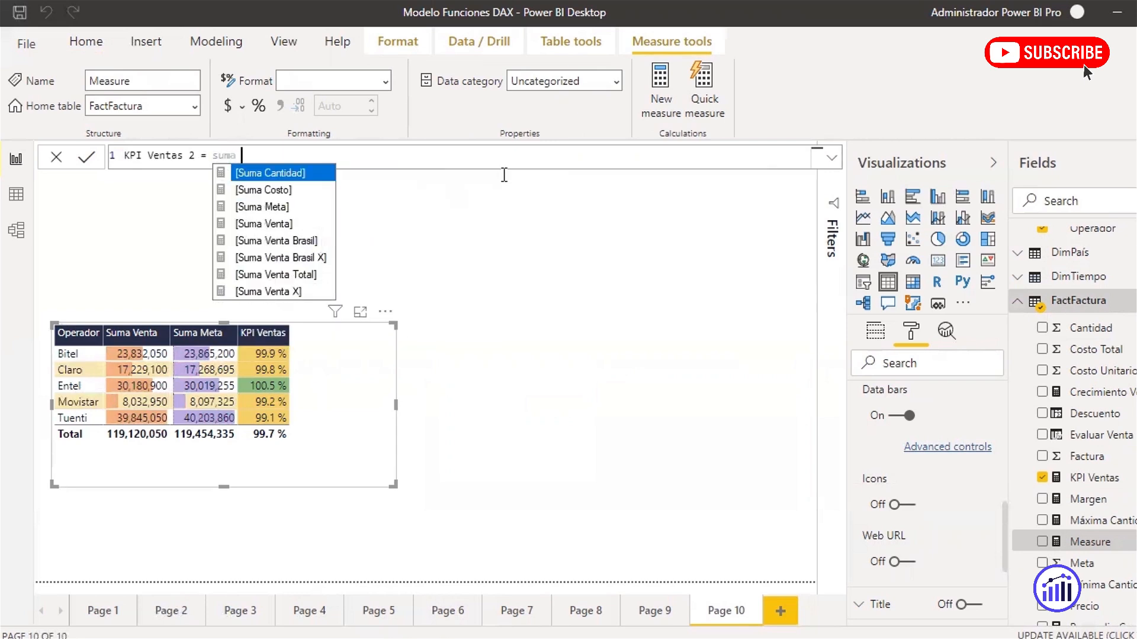
type("ve")
key("Tab")
type("/ ")
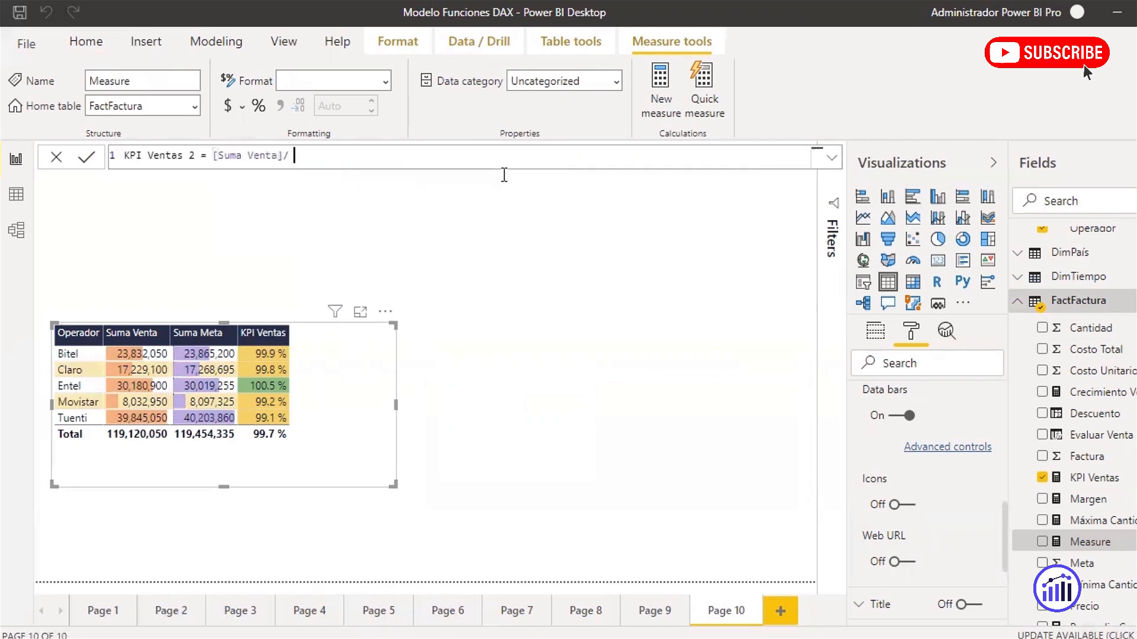
type("suma me")
key("Tab")
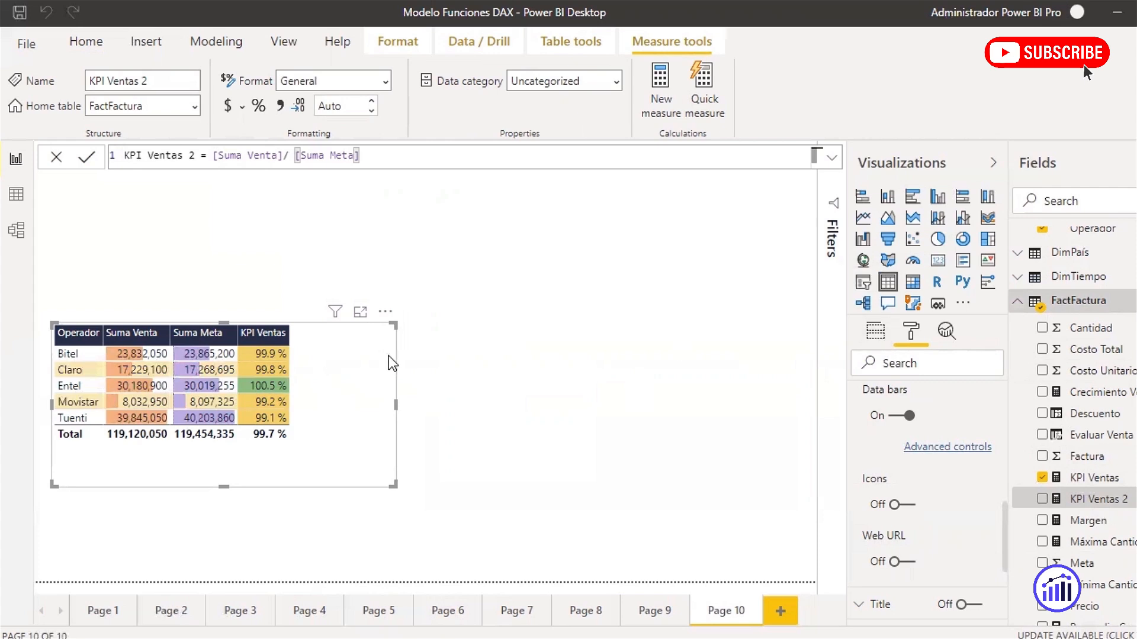
- Add KPI Ventas 2 to the table after KPI Ventas and format it as a percentage with 1 decimal place
left_click(875, 330)
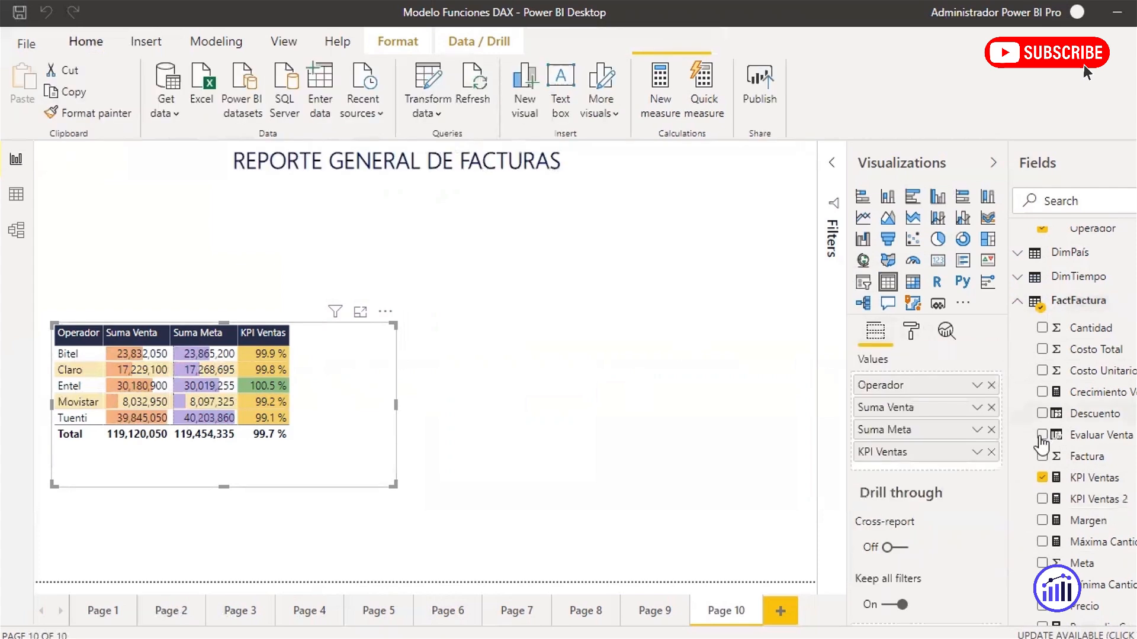
left_click_drag(1101, 499, 910, 473)
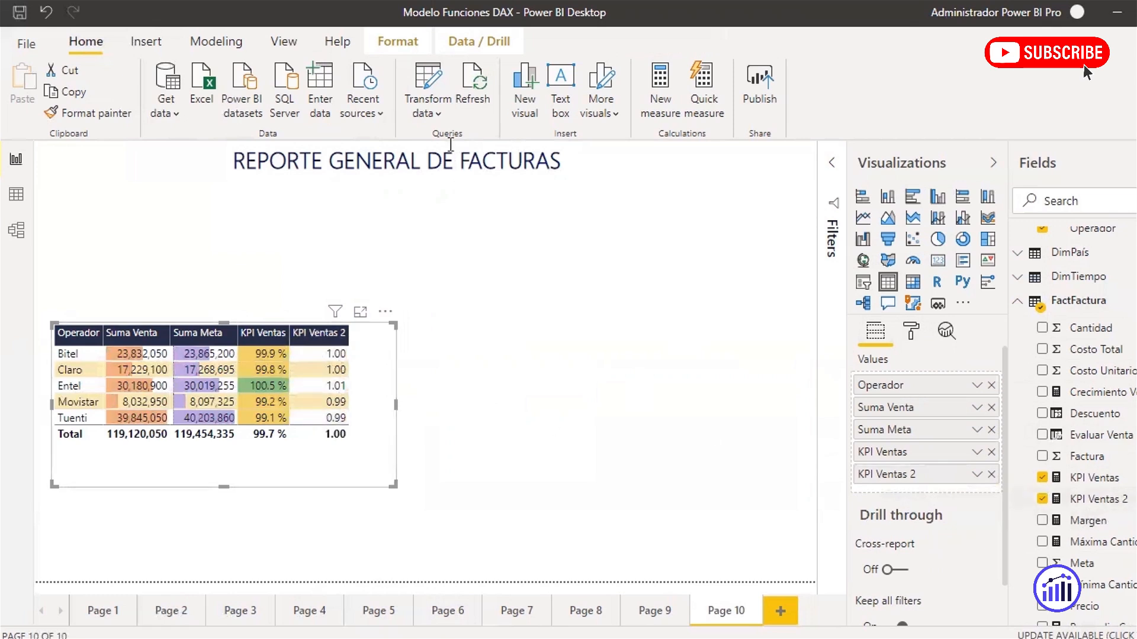
left_click(1113, 503)
left_click(258, 107)
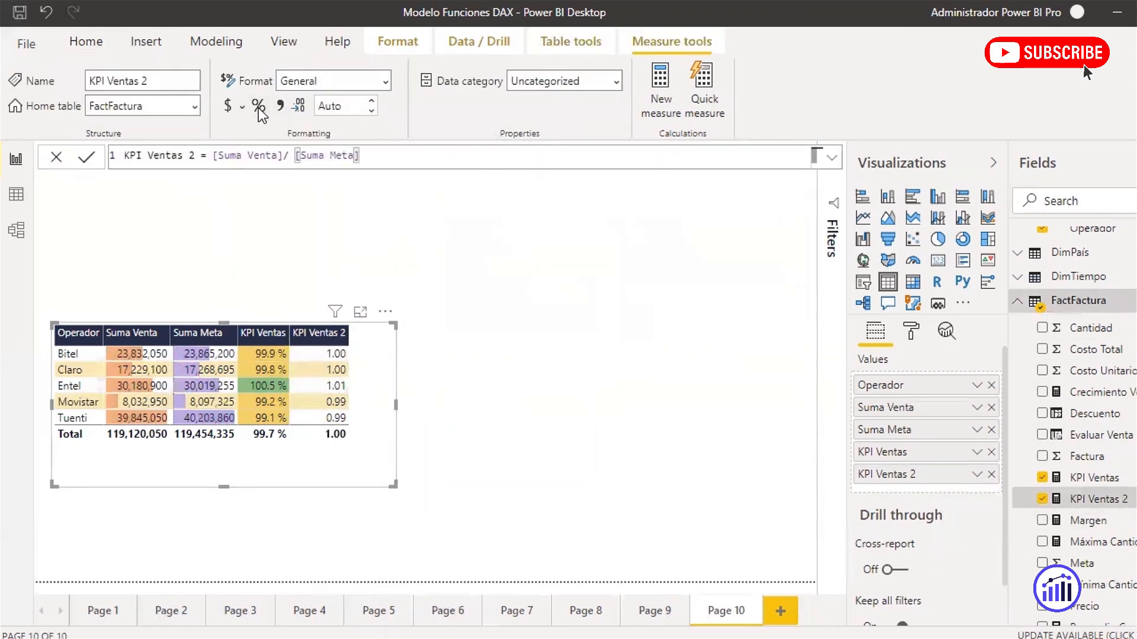
left_click(371, 112)
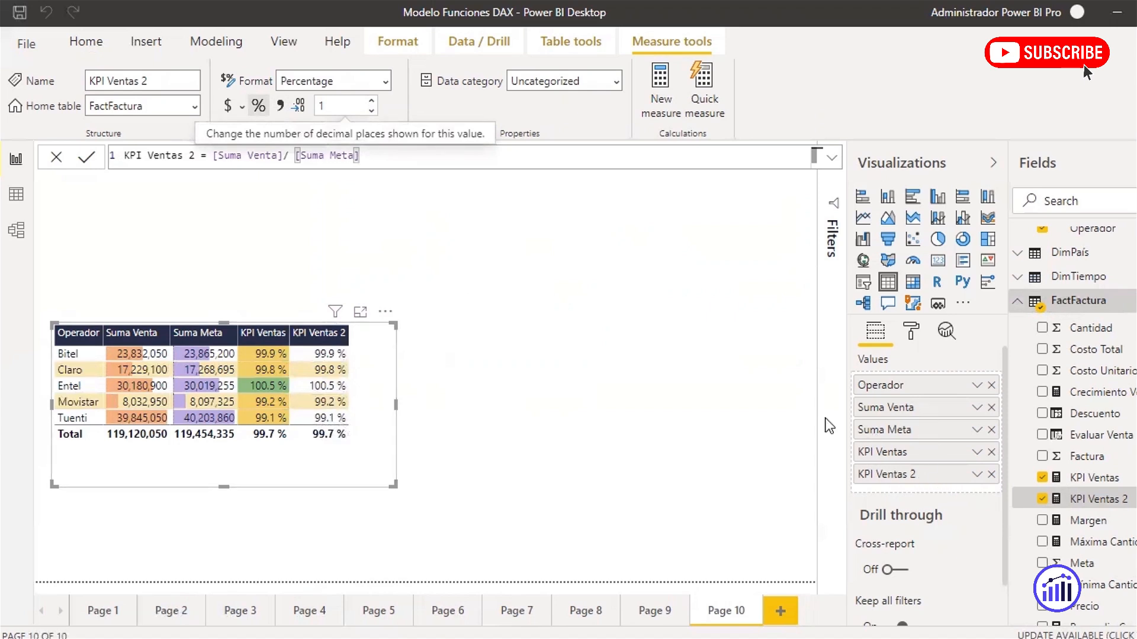
- Open the icon conditional formatting settings for the KPI Ventas 2 column
left_click(910, 333)
scroll(938, 503, "down", 2)
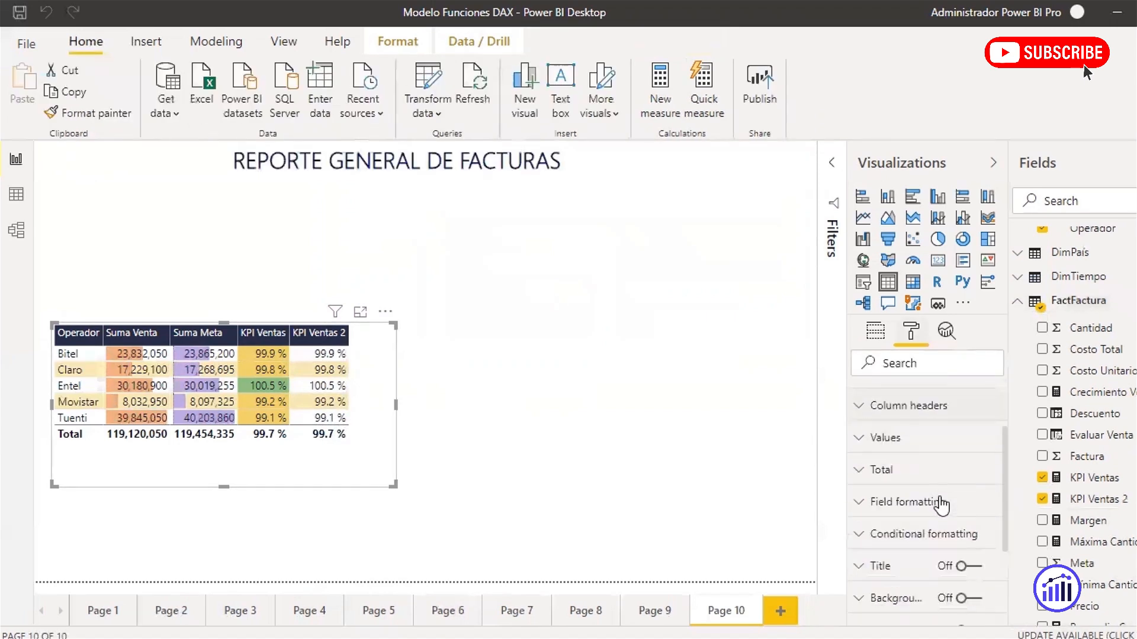
left_click(880, 336)
left_click(973, 476)
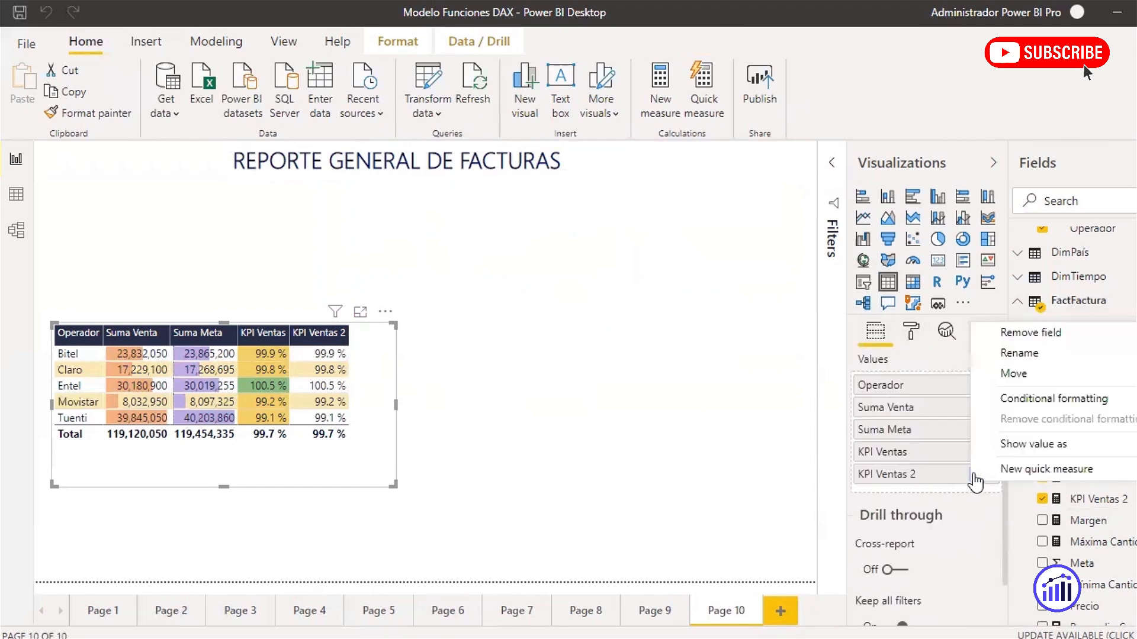
mouse_move(1041, 400)
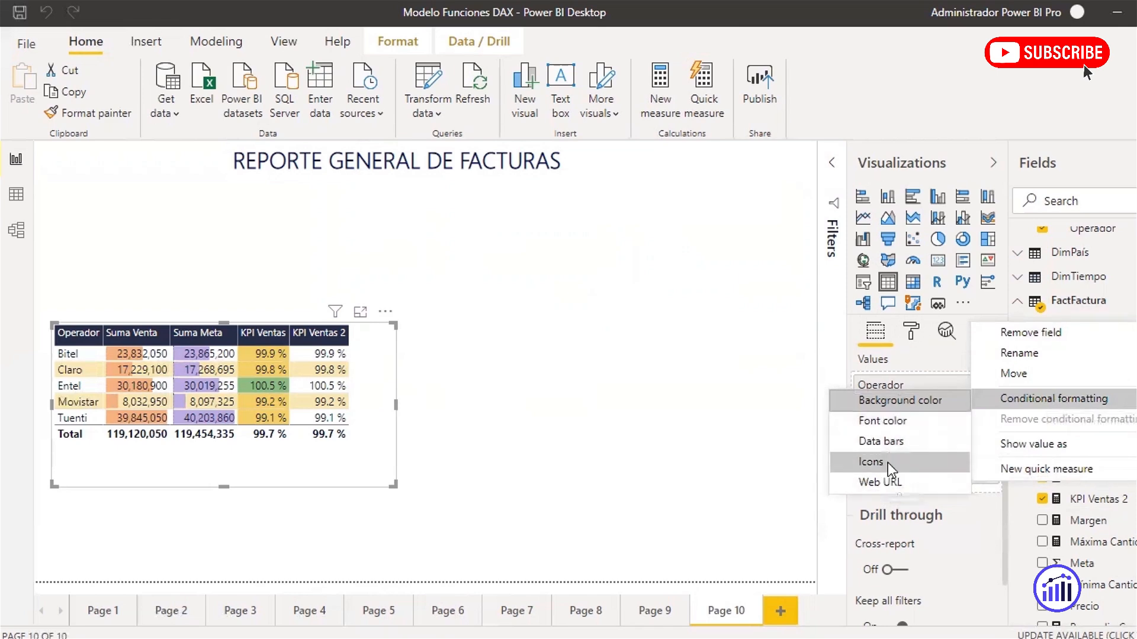
left_click(660, 460)
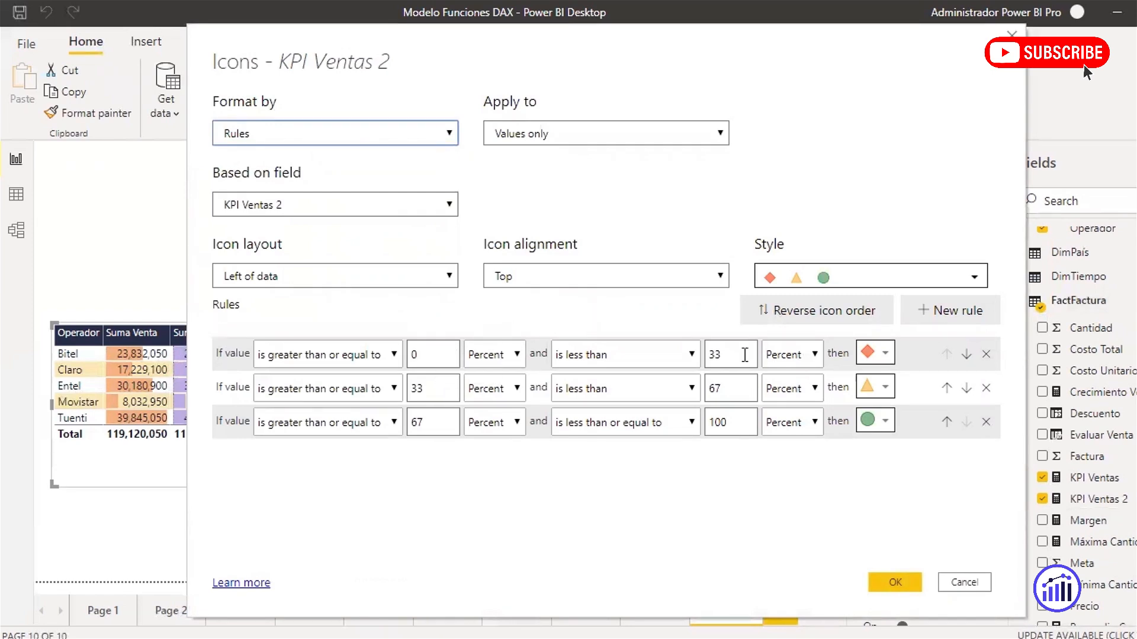
- Set the lower and upper limits of all three icon rules to be evaluated as Number
left_click(510, 355)
left_click(486, 376)
left_click(509, 388)
left_click(487, 410)
left_click(509, 422)
left_click(487, 444)
left_click(790, 354)
left_click(785, 377)
left_click(791, 388)
left_click(785, 410)
left_click(791, 422)
left_click(798, 446)
- Set the first icon rule's upper limit to 0.8 and the second rule's range from 0.8 to 1
left_click(729, 355)
left_click_drag(727, 355, 701, 355)
type("0.8")
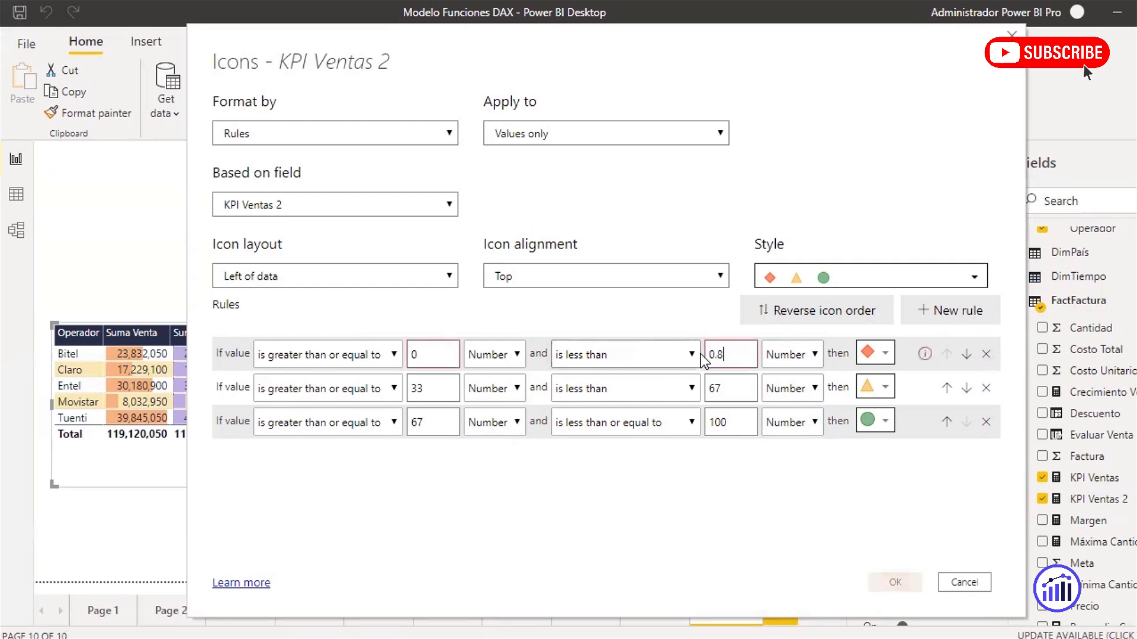
left_click_drag(434, 394, 394, 396)
type("0.8")
left_click_drag(737, 392, 709, 393)
type("1")
left_click_drag(439, 421, 409, 422)
type("1")
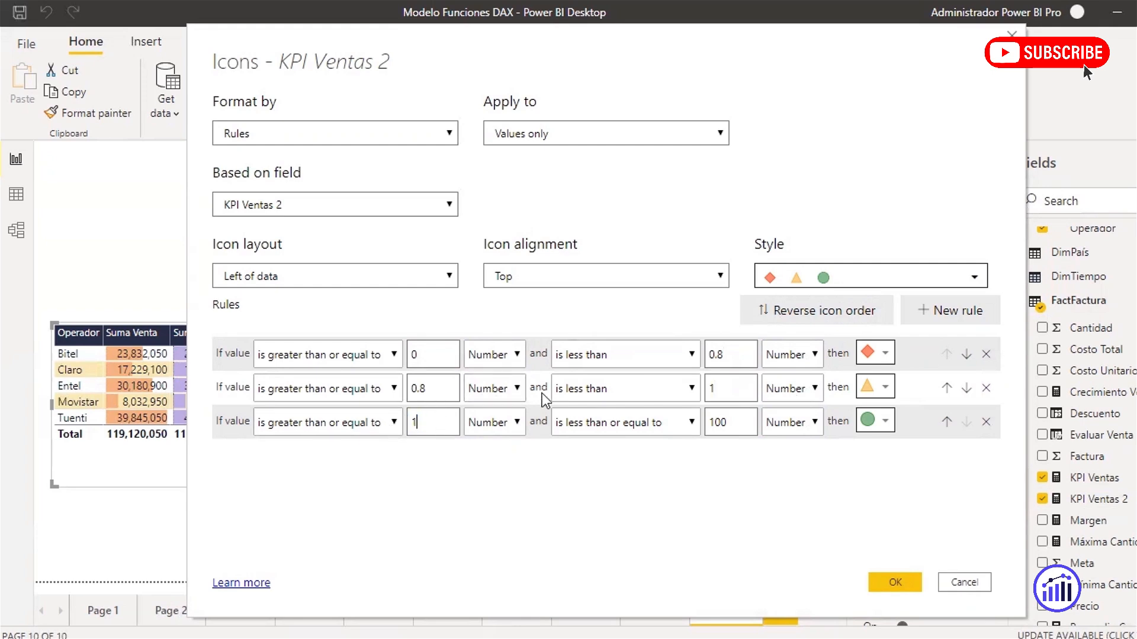
left_click_drag(737, 422, 694, 423)
type("9999999999")
left_click(883, 353)
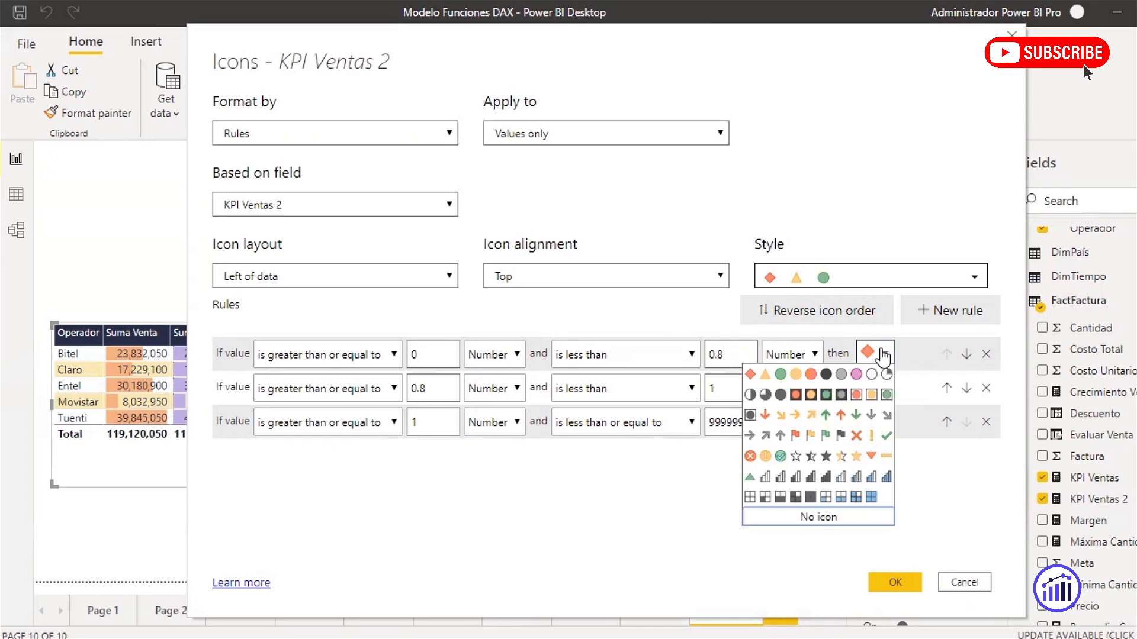
left_click(881, 357)
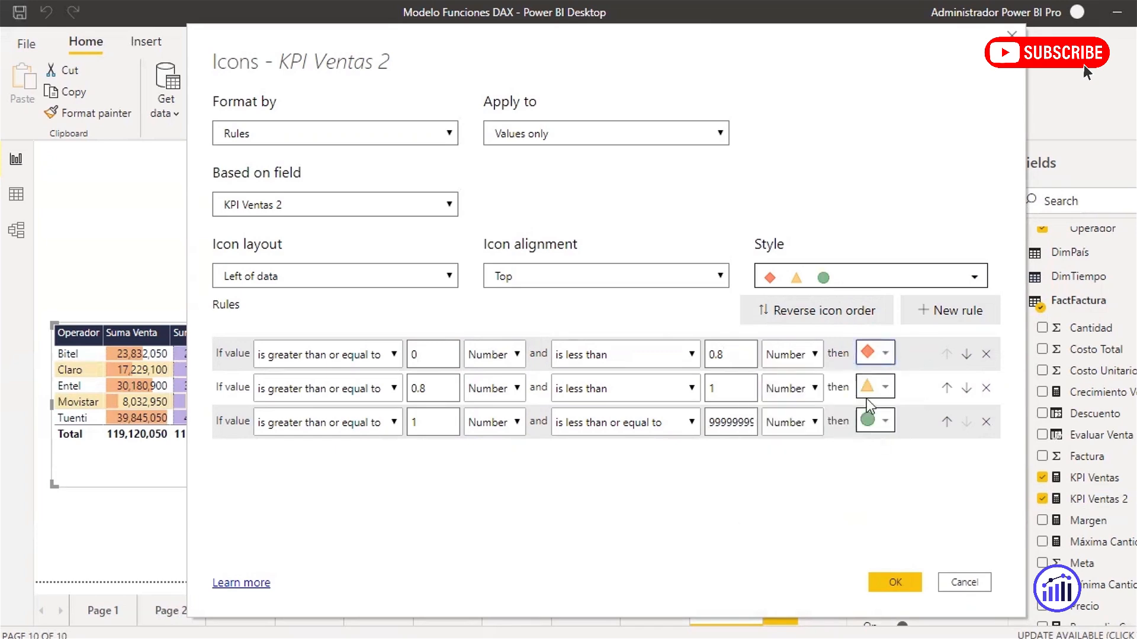
left_click(894, 582)
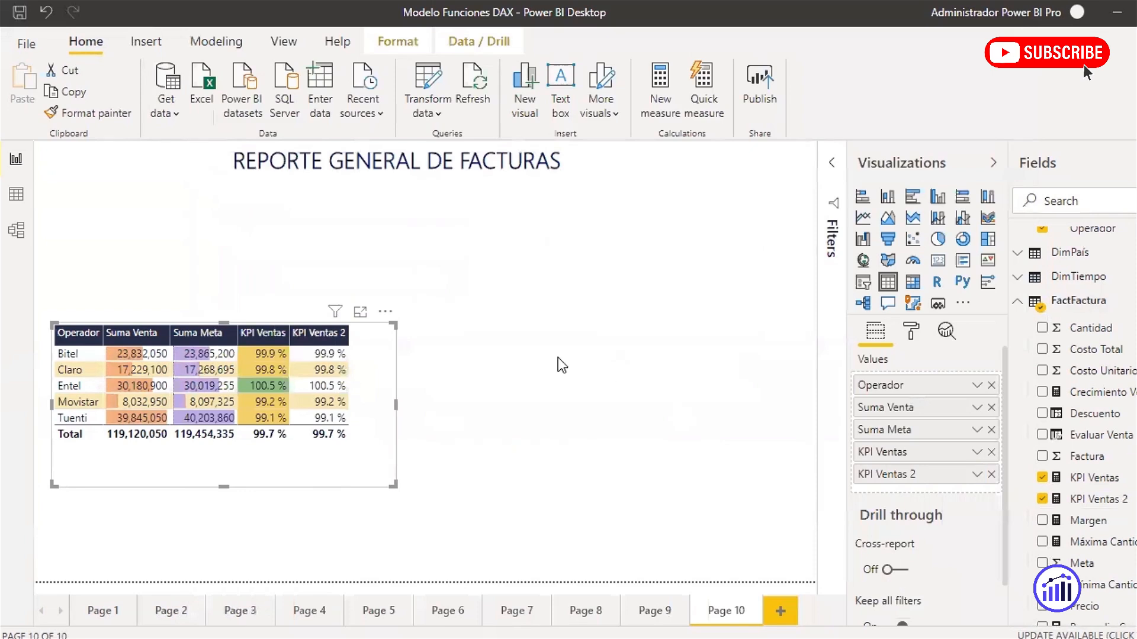
- In the icon conditional formatting of the KPI Ventas 2 column, apply the icons to Values and totals
left_click(977, 474)
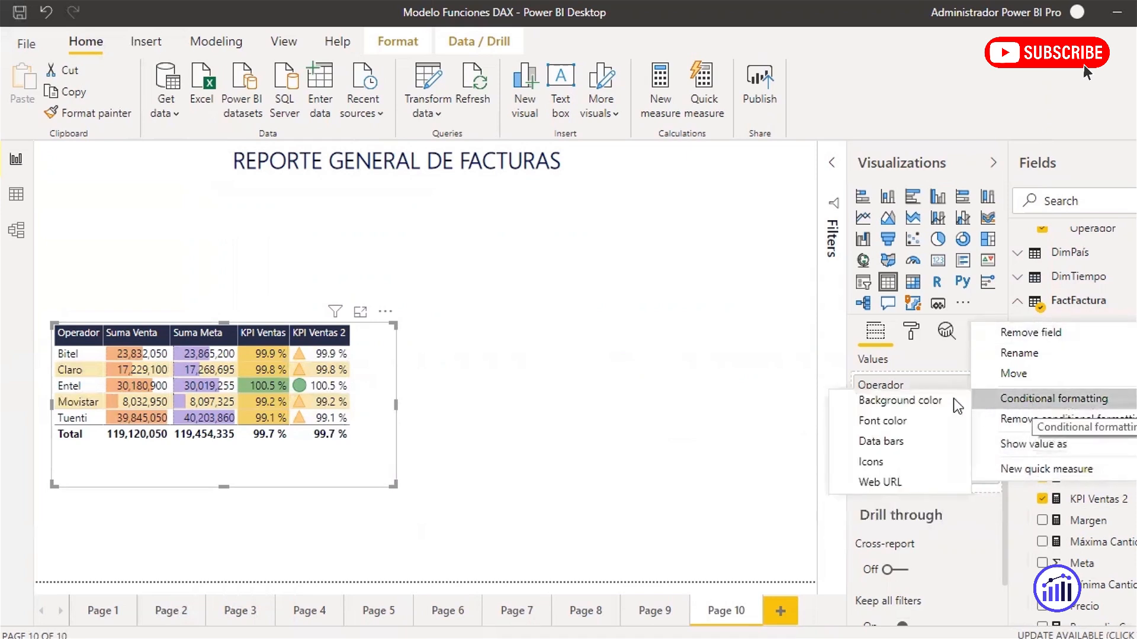
left_click(889, 461)
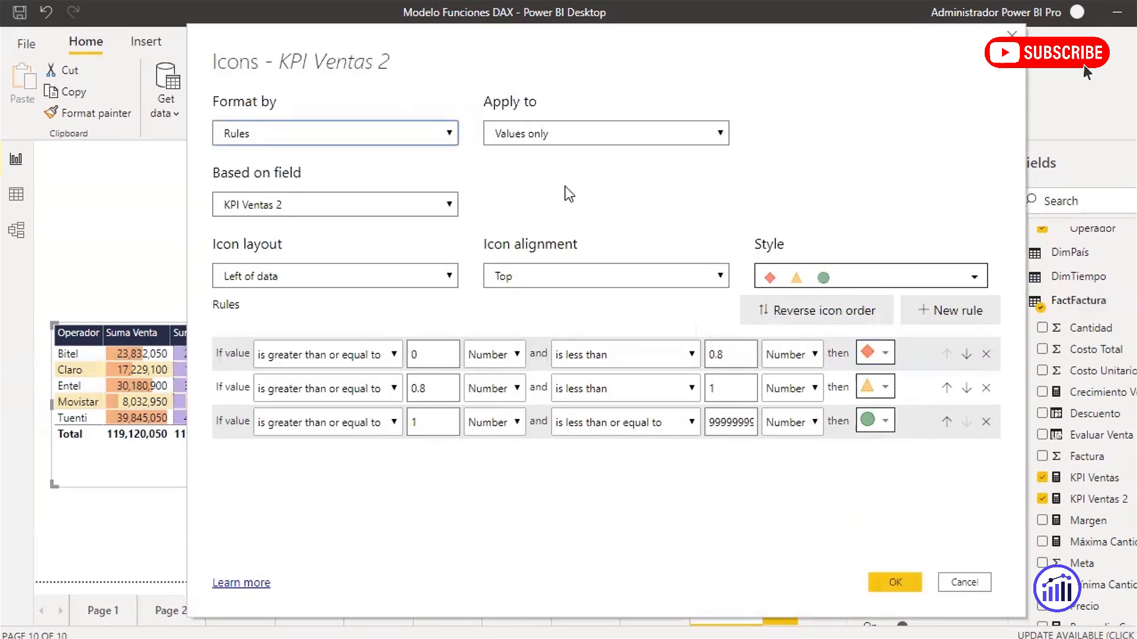
left_click(562, 137)
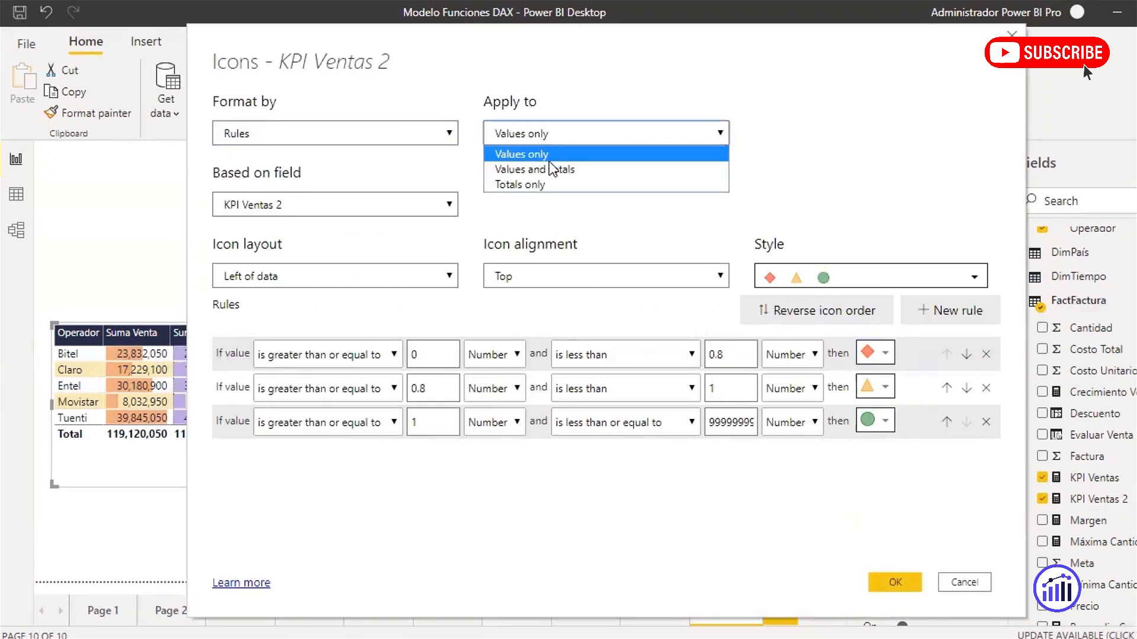
left_click(652, 59)
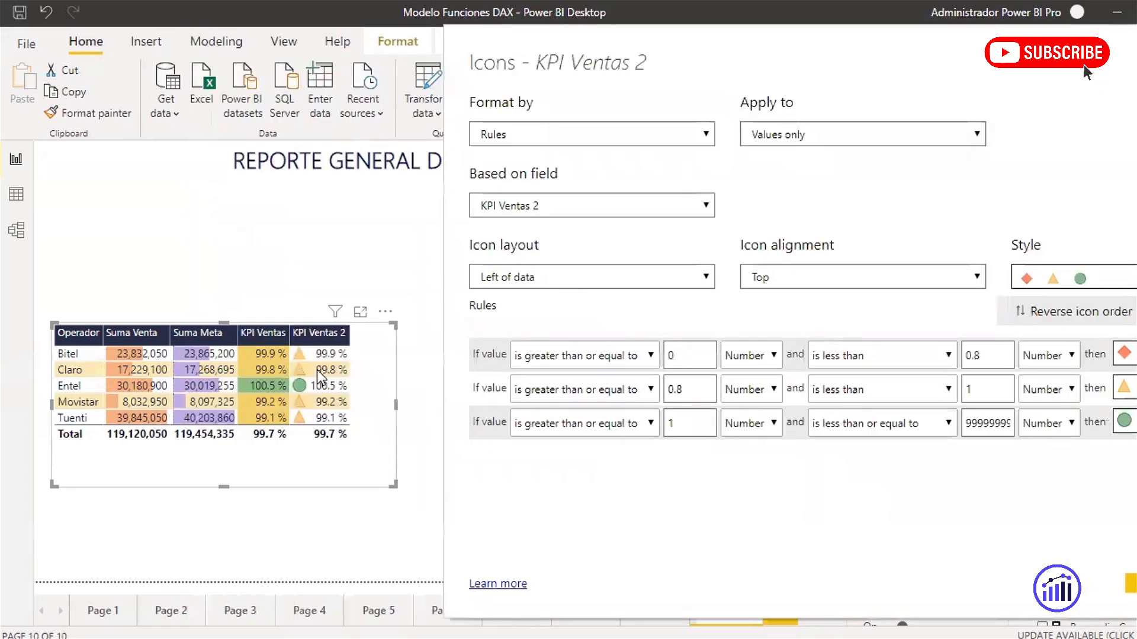
left_click(886, 133)
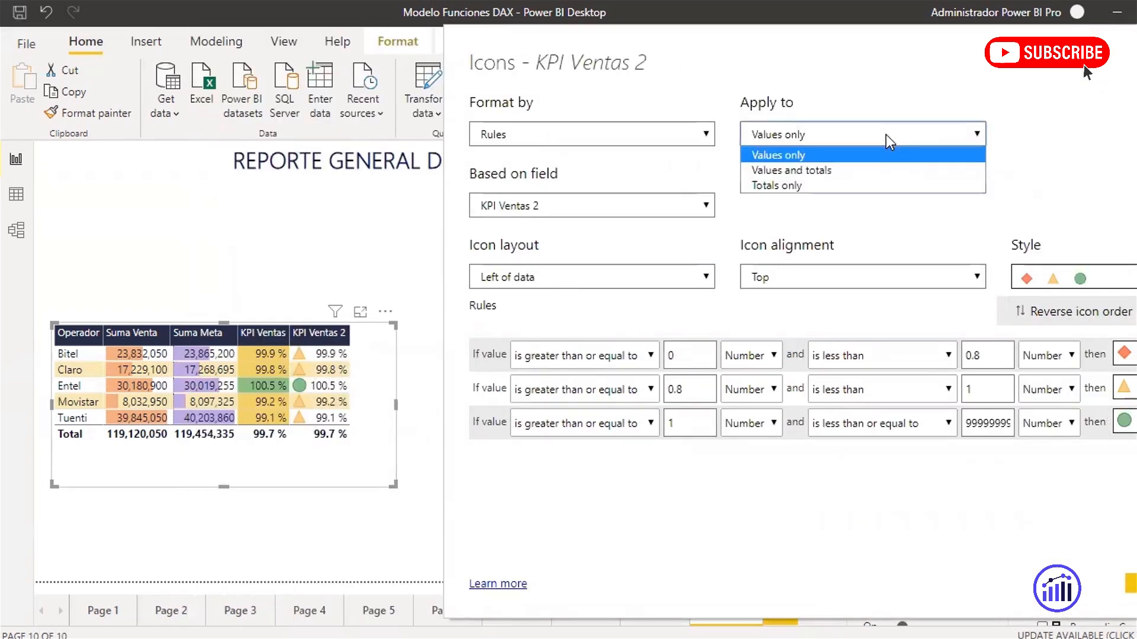
left_click(845, 168)
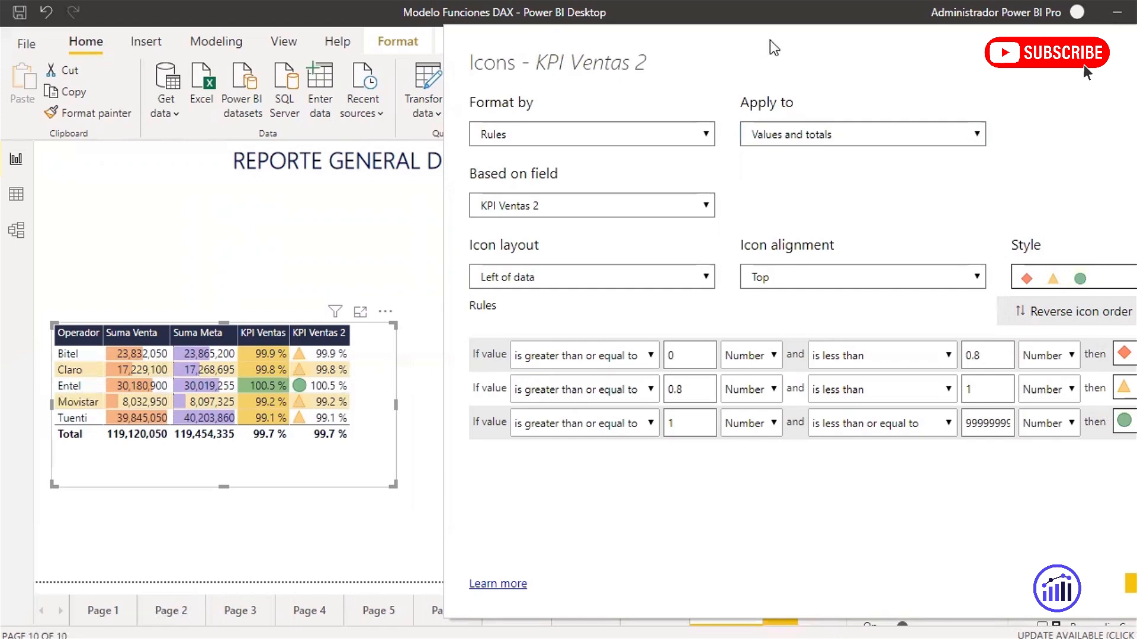
left_click_drag(825, 47, 670, 43)
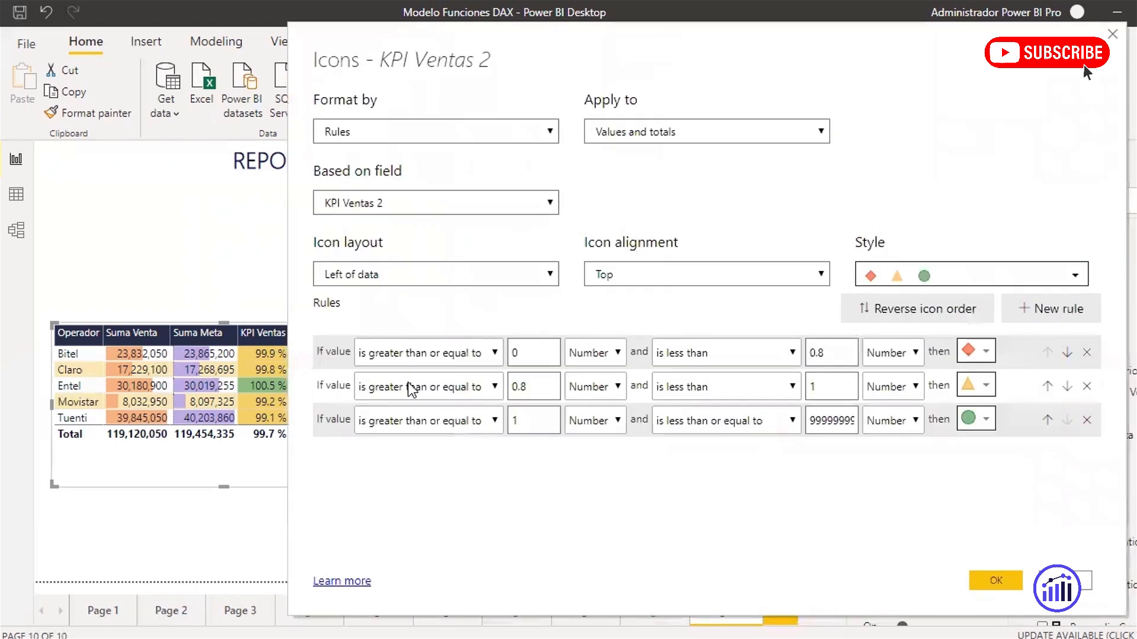
- Set the icon layout of KPI Ventas 2 to Icon only and apply the formatting
left_click(448, 275)
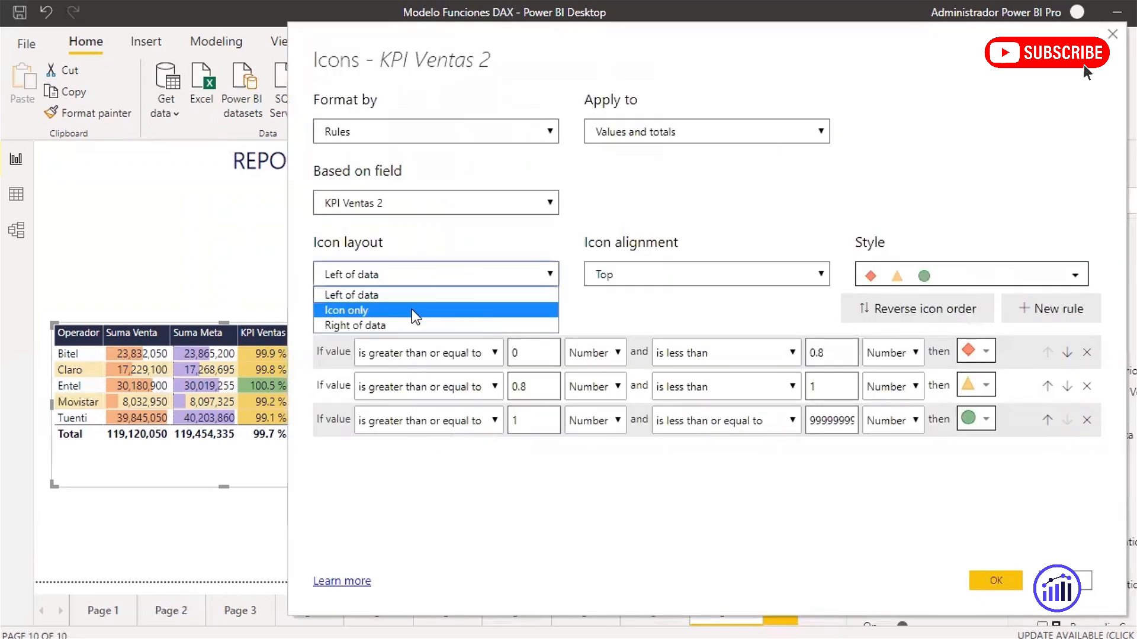
left_click(374, 309)
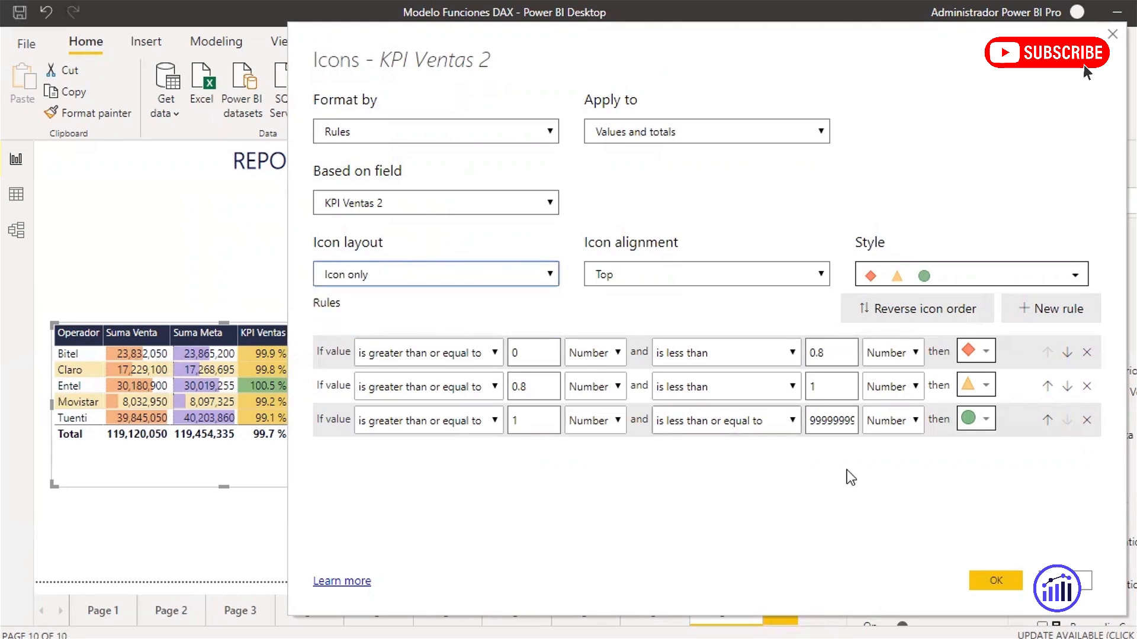
left_click(994, 583)
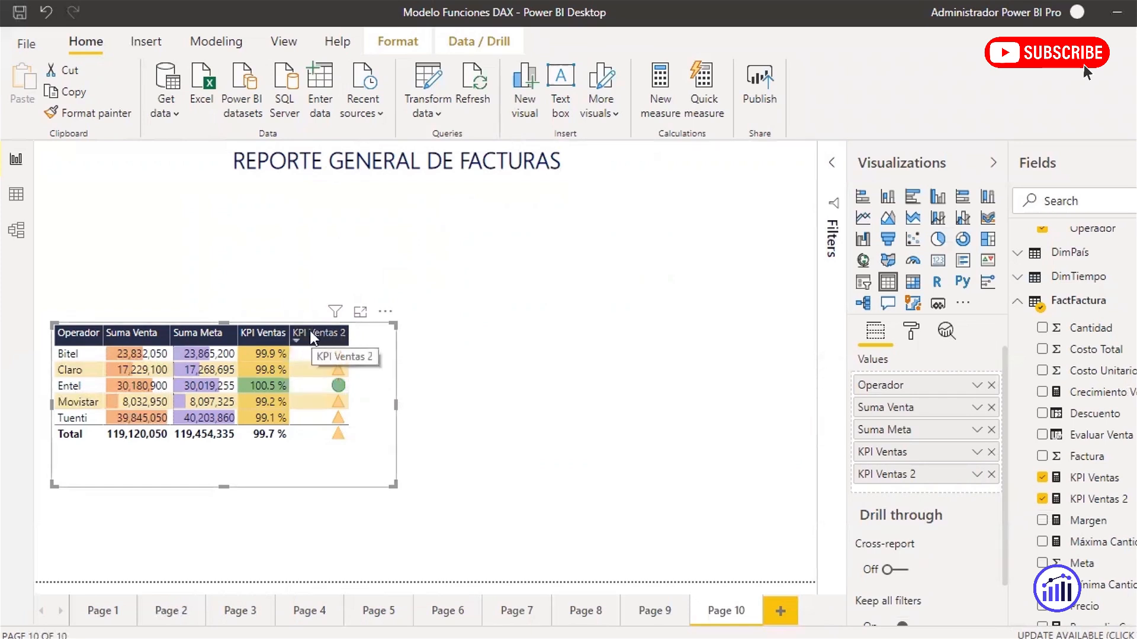
- Rename the KPI Ventas 2 column as KPI within the table visual
double_click(927, 483)
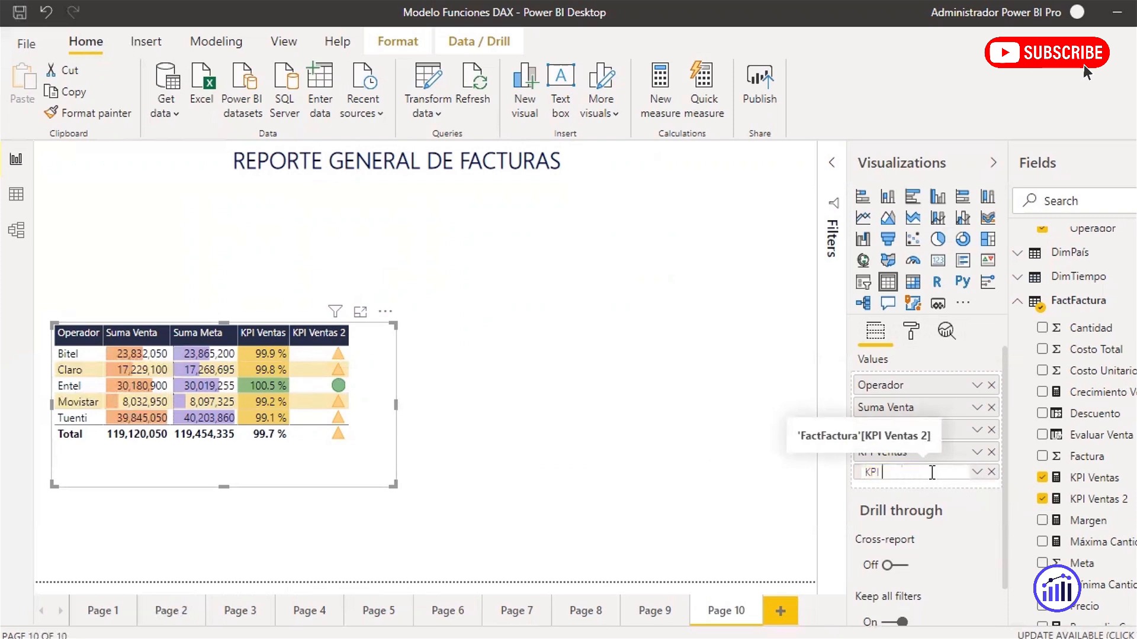
key("Return")
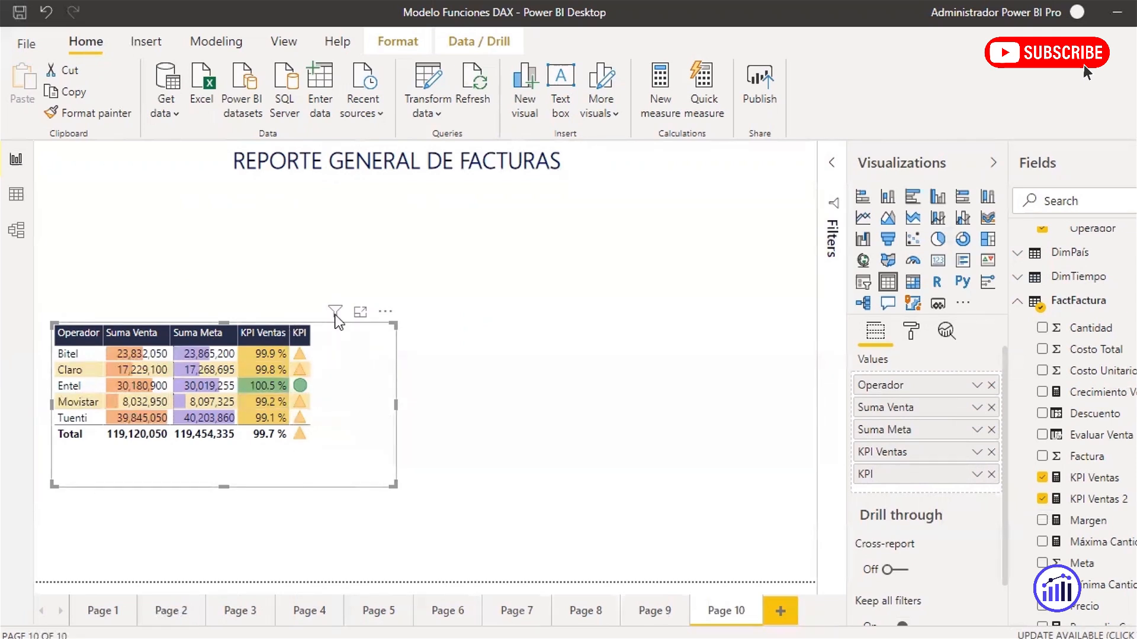
left_click(231, 248)
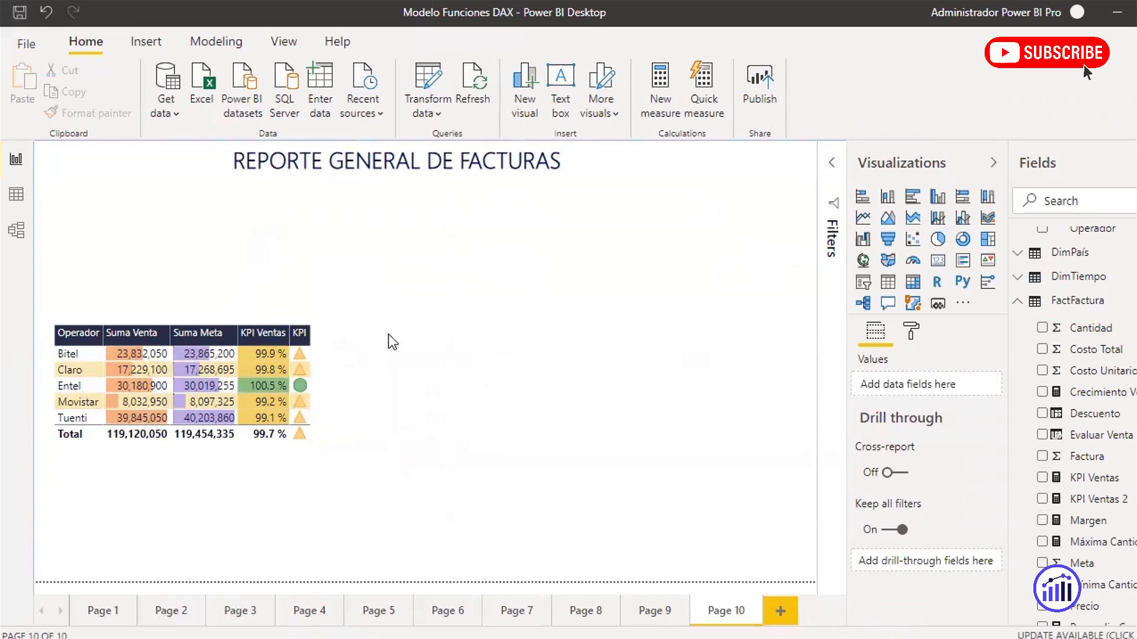
- Copy the Año and Mes slicers from Page 8 and paste them into Page 10 without syncing them
left_click(579, 614)
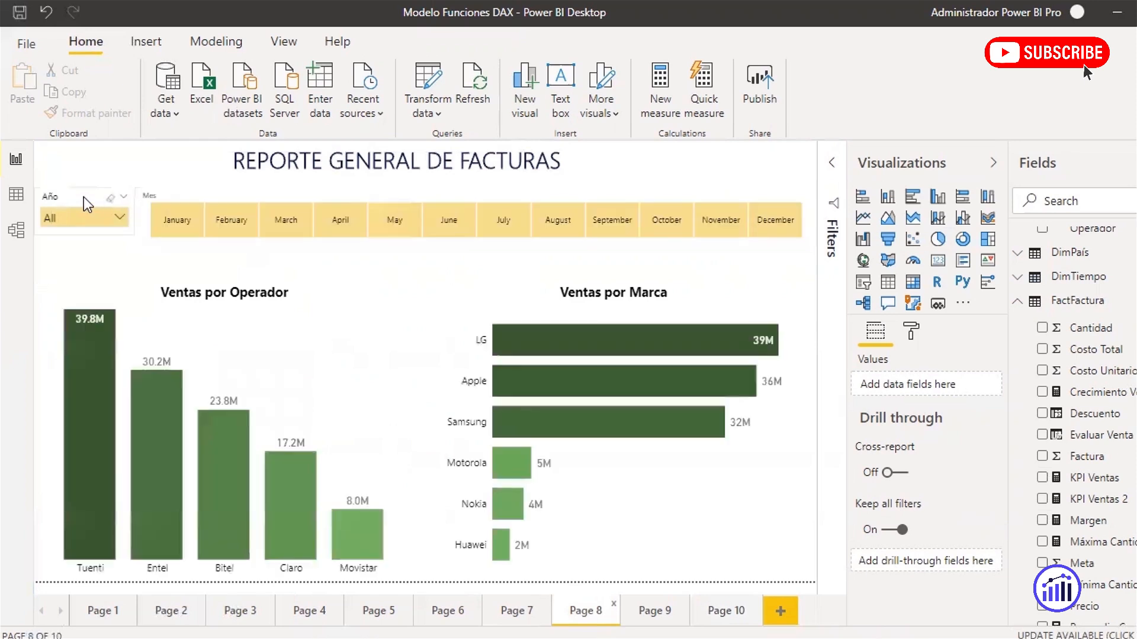
left_click(127, 195)
left_click(186, 197, "ctrl")
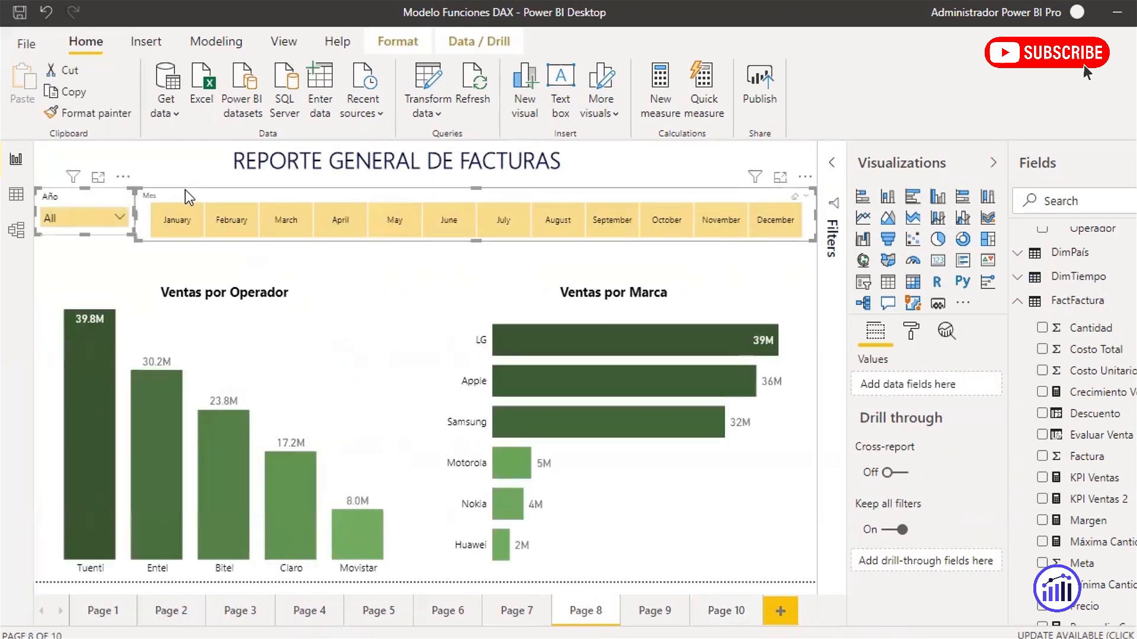
key("ctrl+c")
left_click(723, 610)
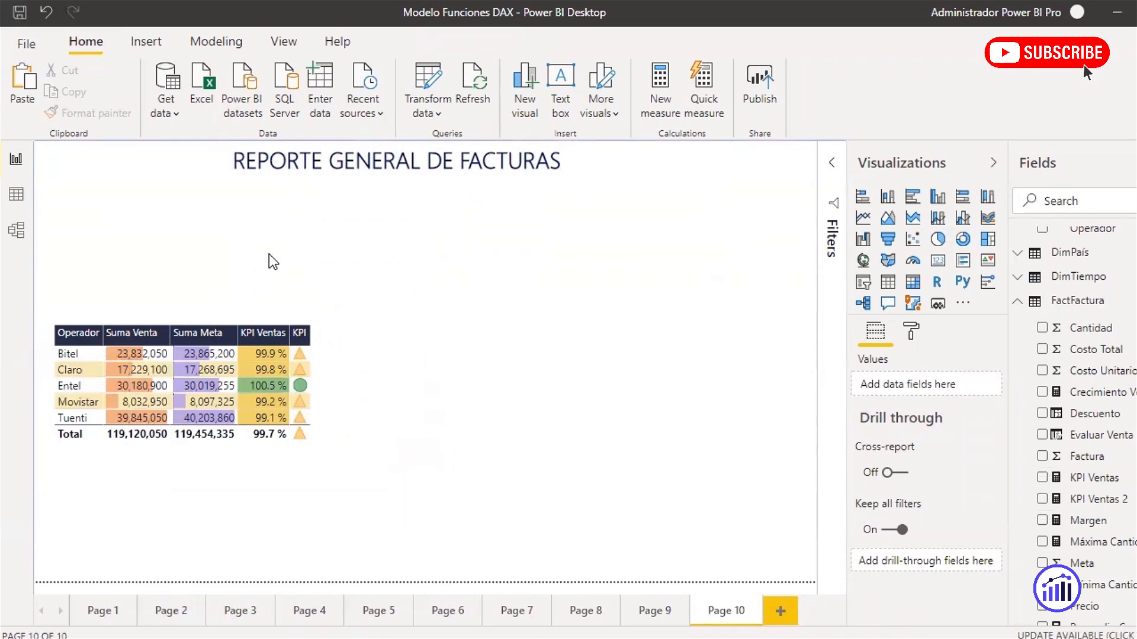
key("ctrl+v")
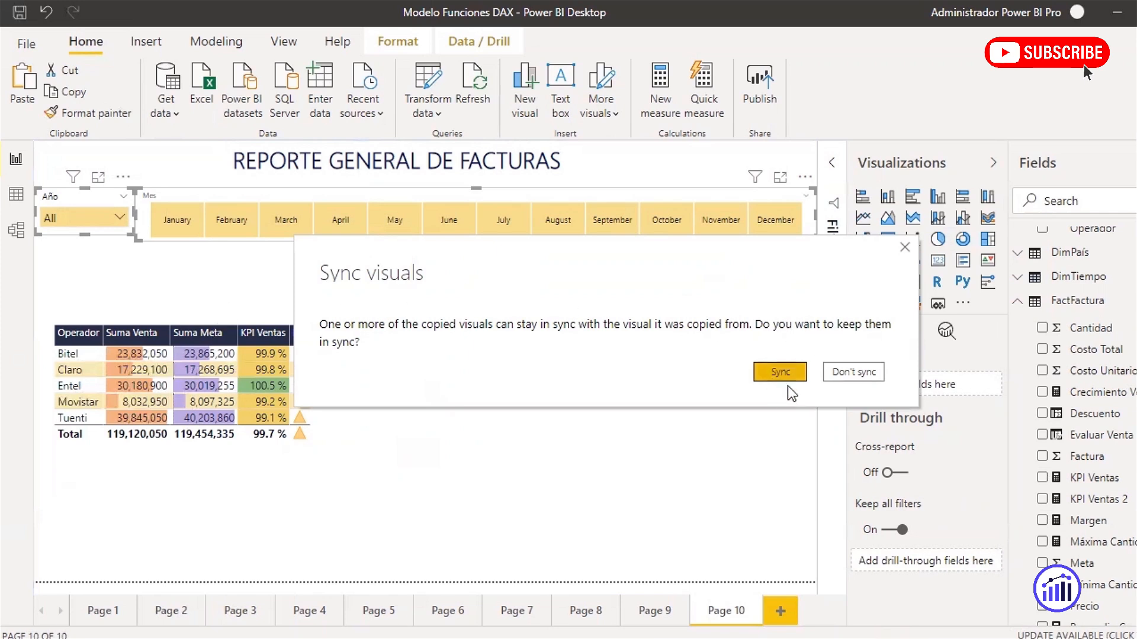
left_click(865, 373)
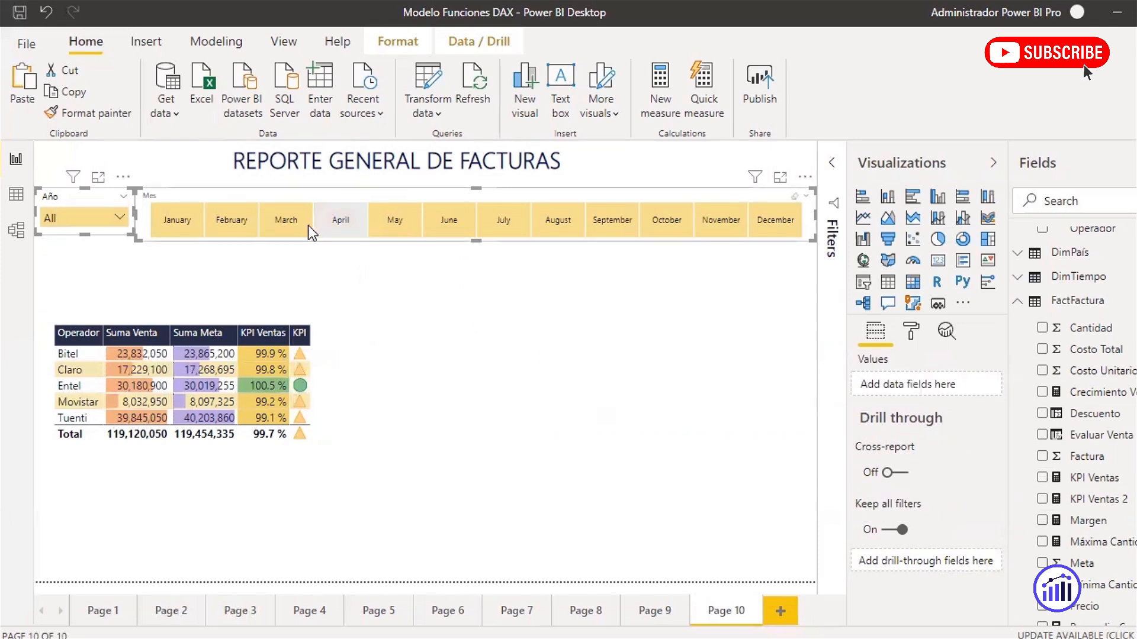
- Filter Page 10 by March and check whether the slicers on Page 8 are affected
left_click(290, 216)
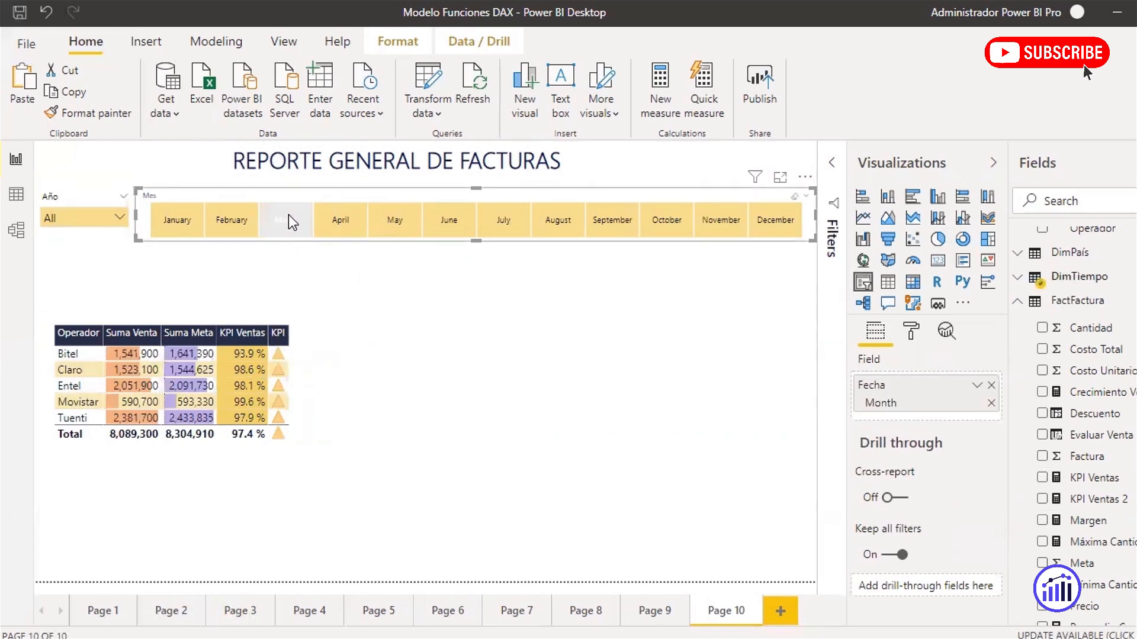
left_click(579, 614)
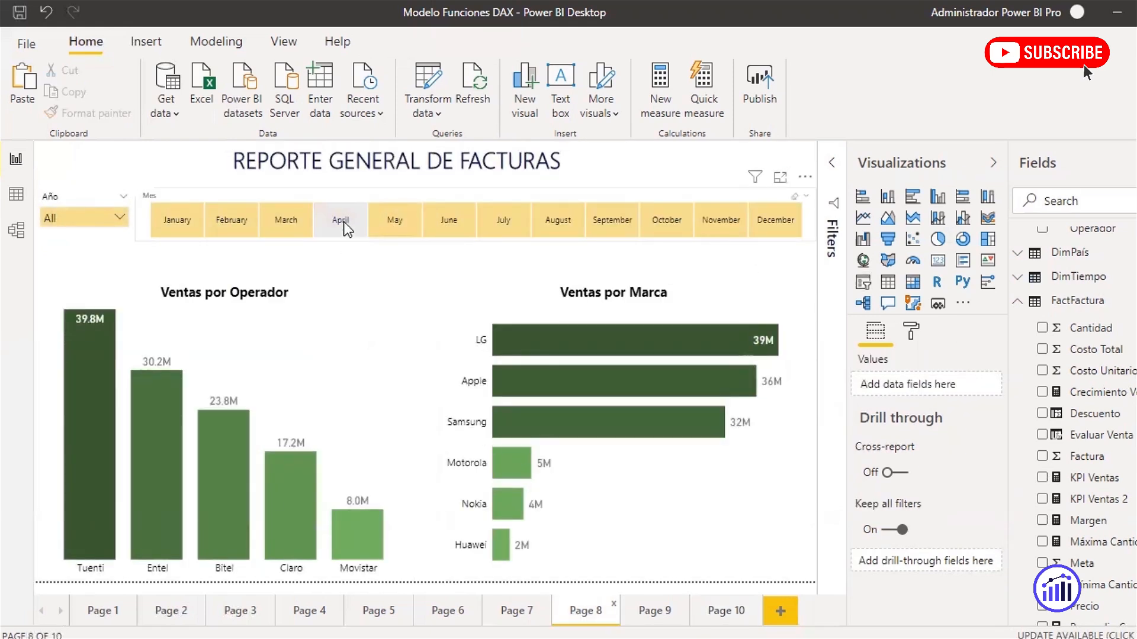
left_click(717, 609)
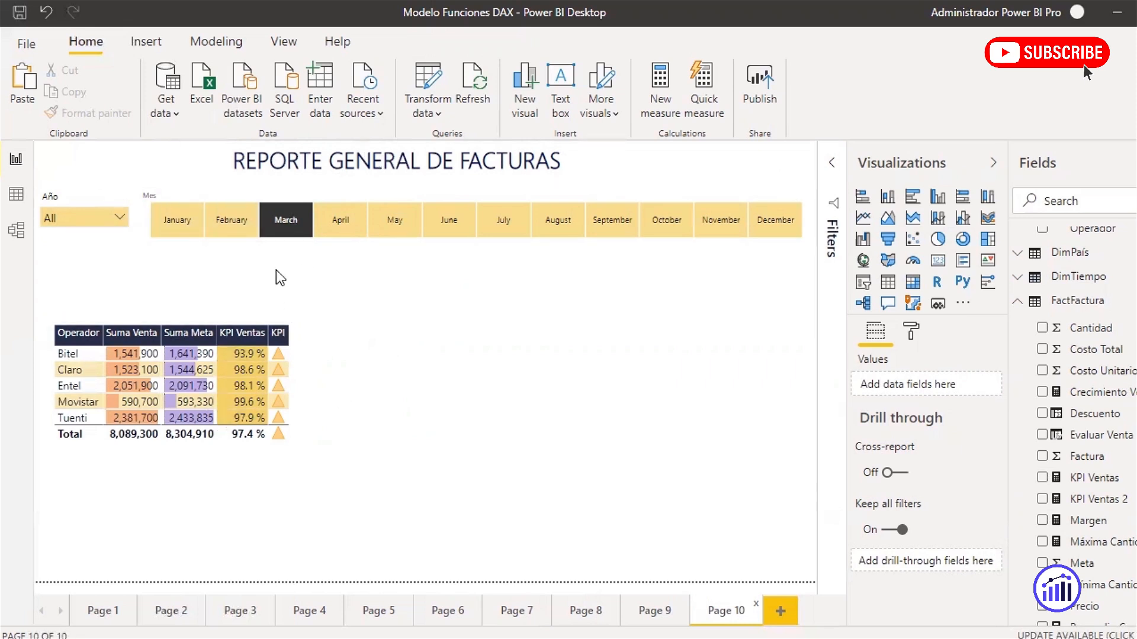
- Filter the table by April, July, August, September, October, November and December to compare the KPI formatting, and clear the month filter
left_click(338, 225)
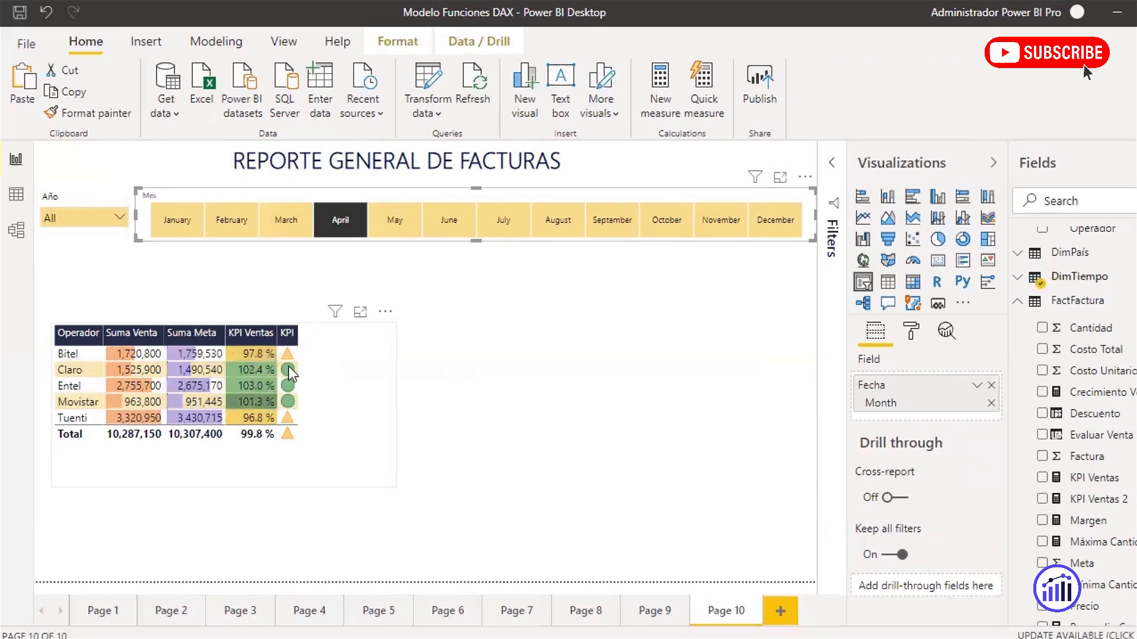
left_click(503, 220)
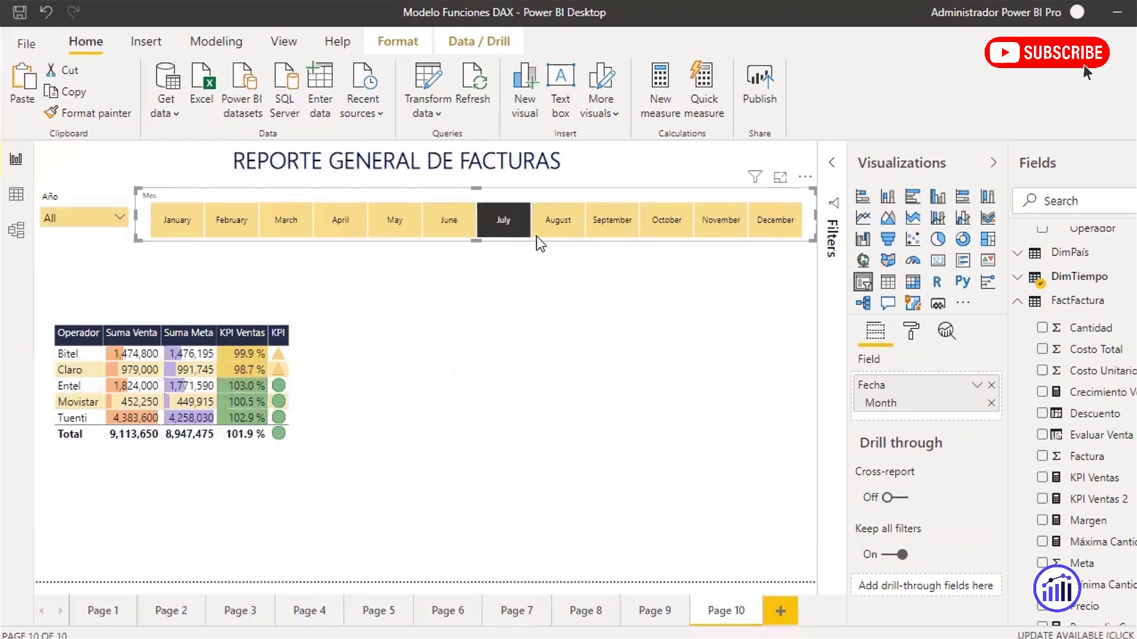
left_click(551, 220)
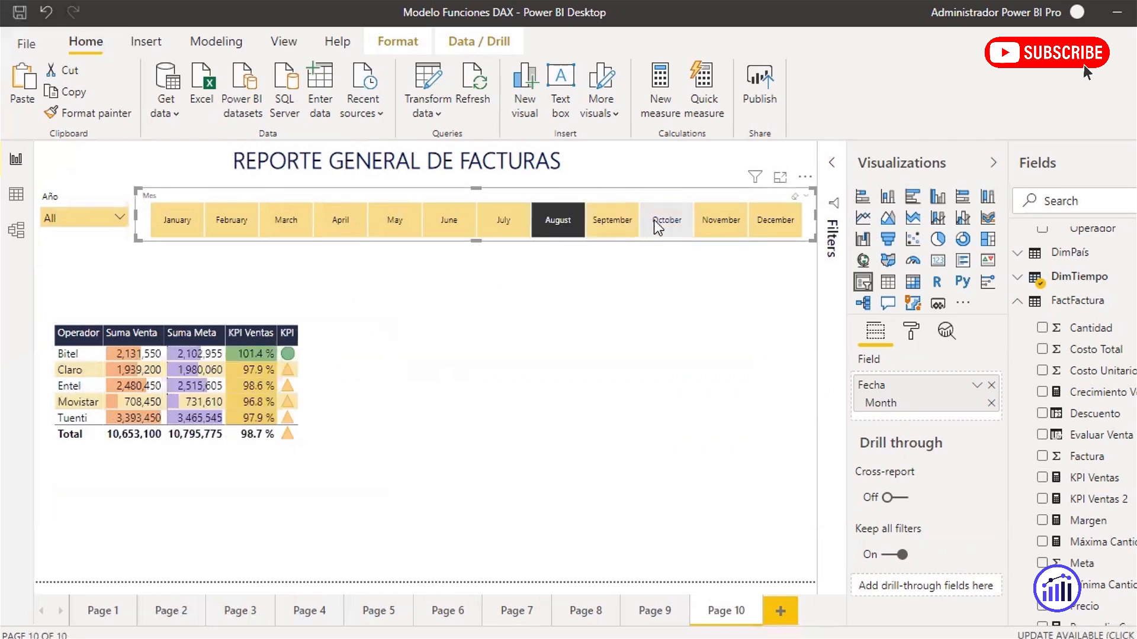
left_click(616, 222)
left_click(693, 220)
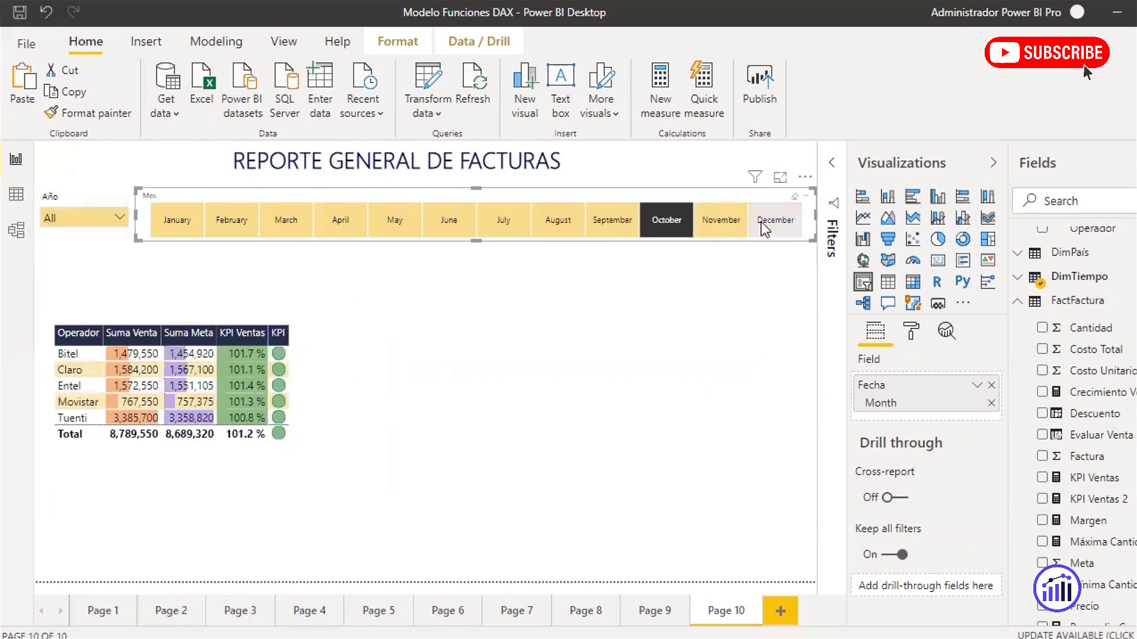
left_click(768, 227)
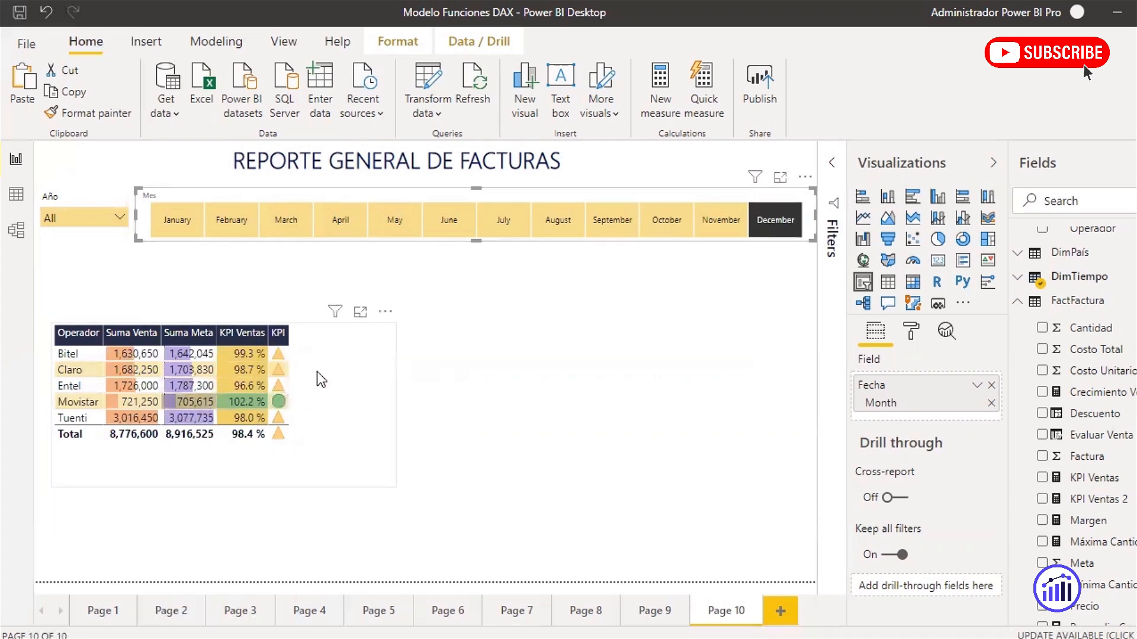
left_click(725, 212)
left_click(751, 217)
left_click(732, 223)
left_click(769, 226)
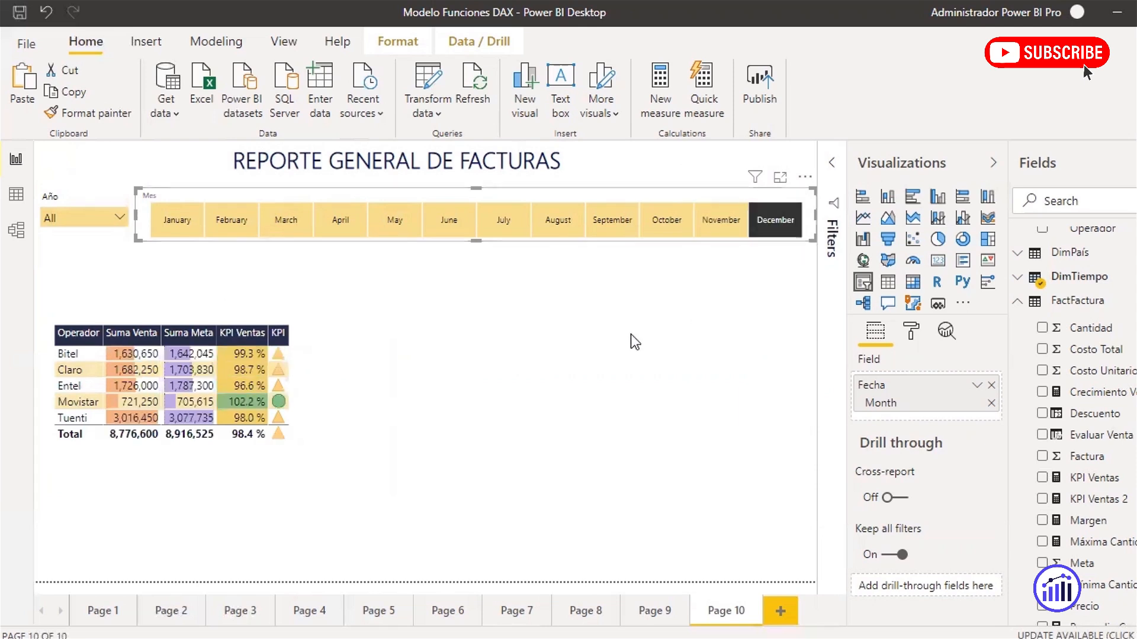
left_click(761, 230)
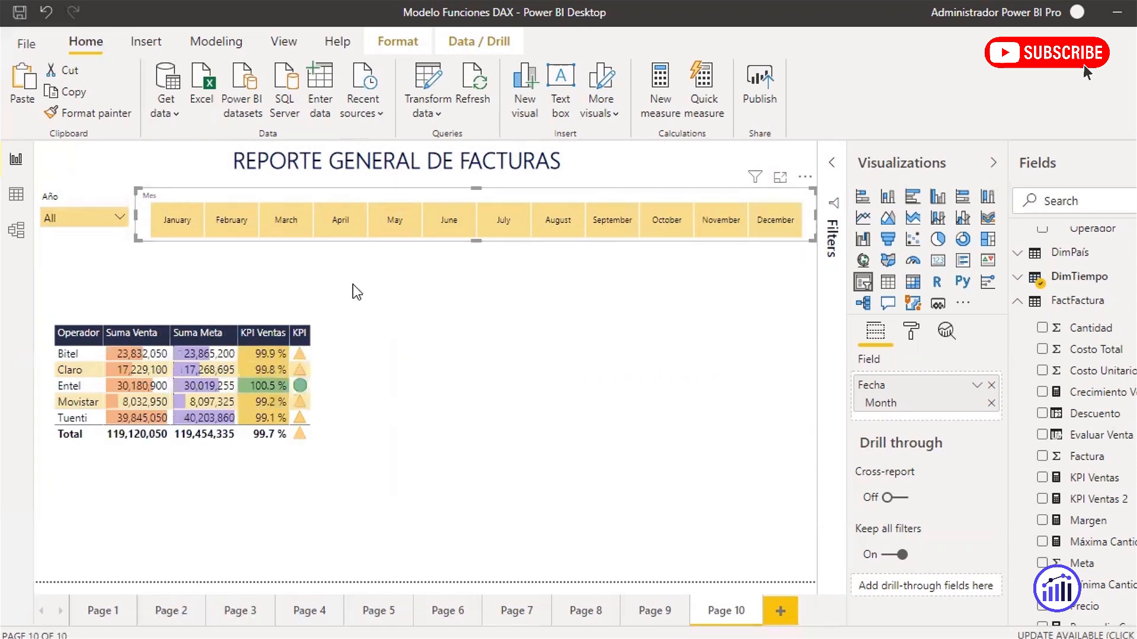
- Shrink the operator table's frame so that it fits its columns and rows more closely
left_click(330, 347)
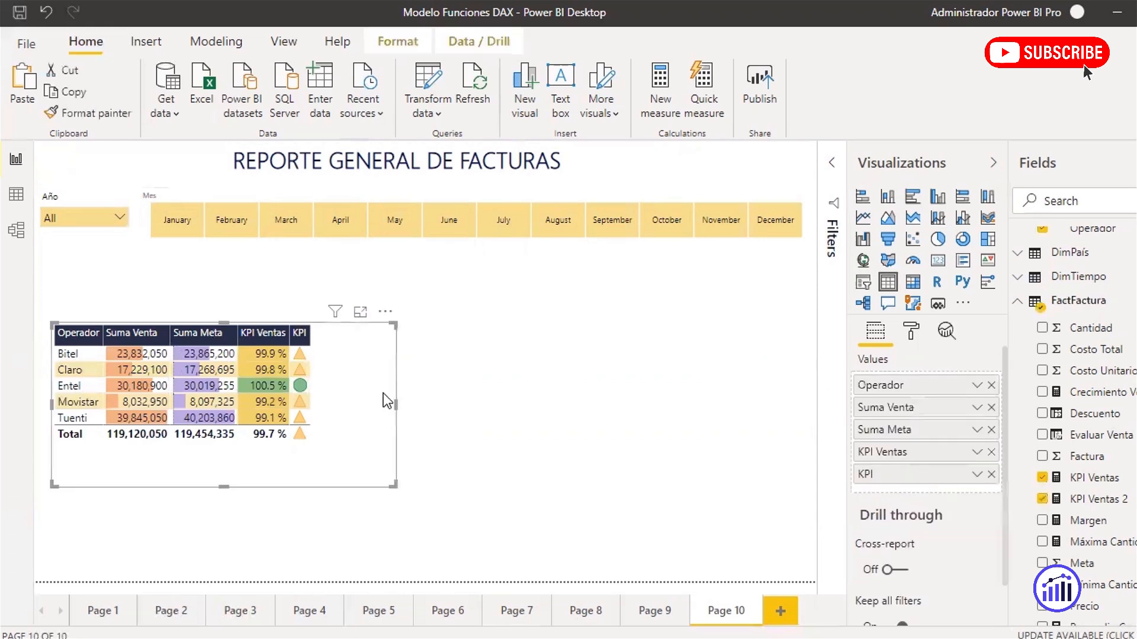
left_click_drag(395, 485, 331, 472)
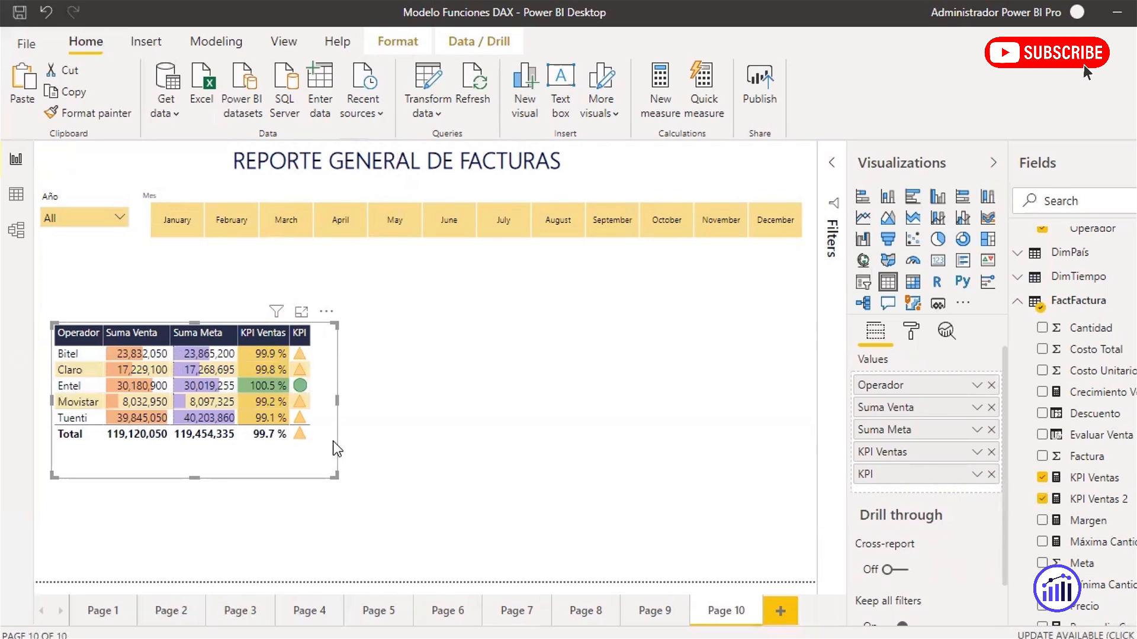
left_click(438, 440)
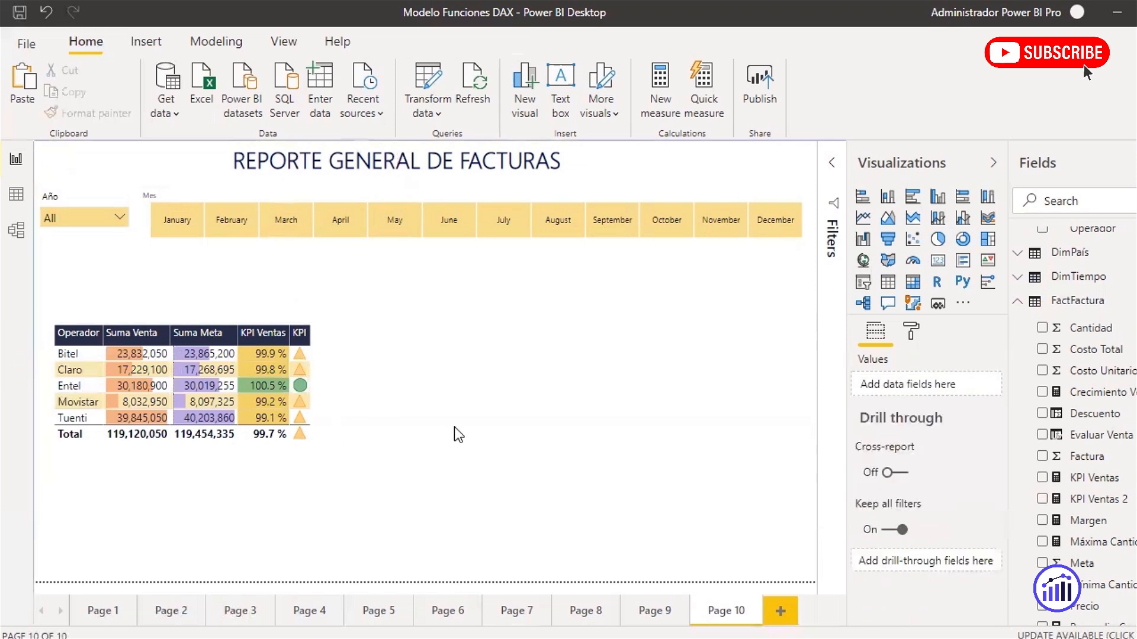
- Insert a matrix visual, place it beside the operator table below the Mes slicer and enlarge it
left_click(912, 284)
left_click_drag(257, 495, 576, 323)
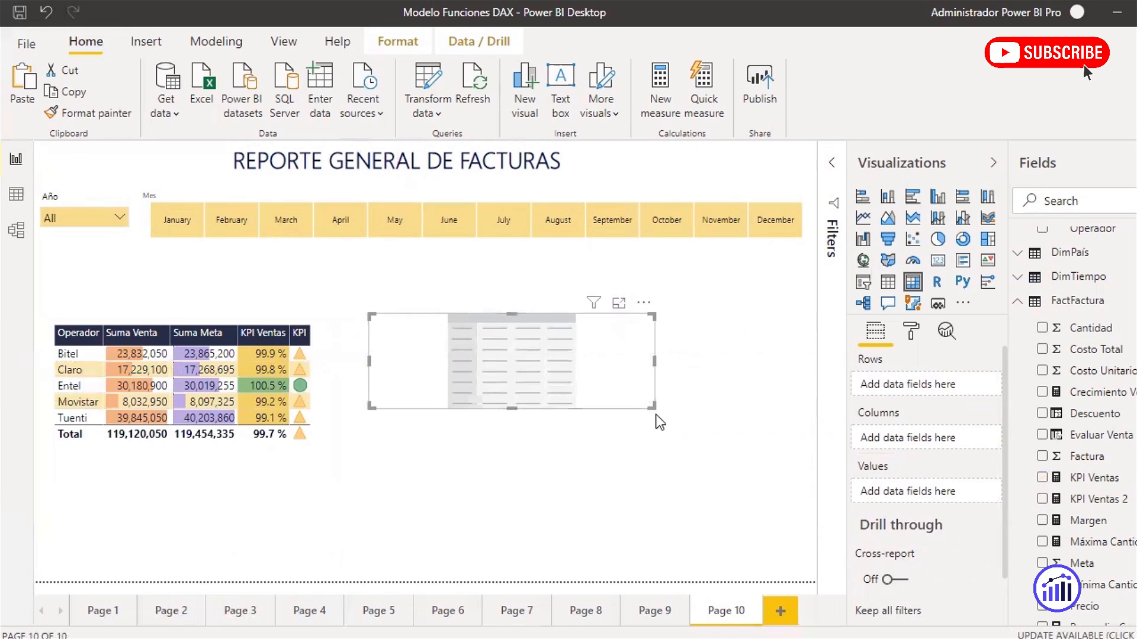
left_click_drag(651, 408, 700, 507)
left_click_drag(685, 421, 705, 415)
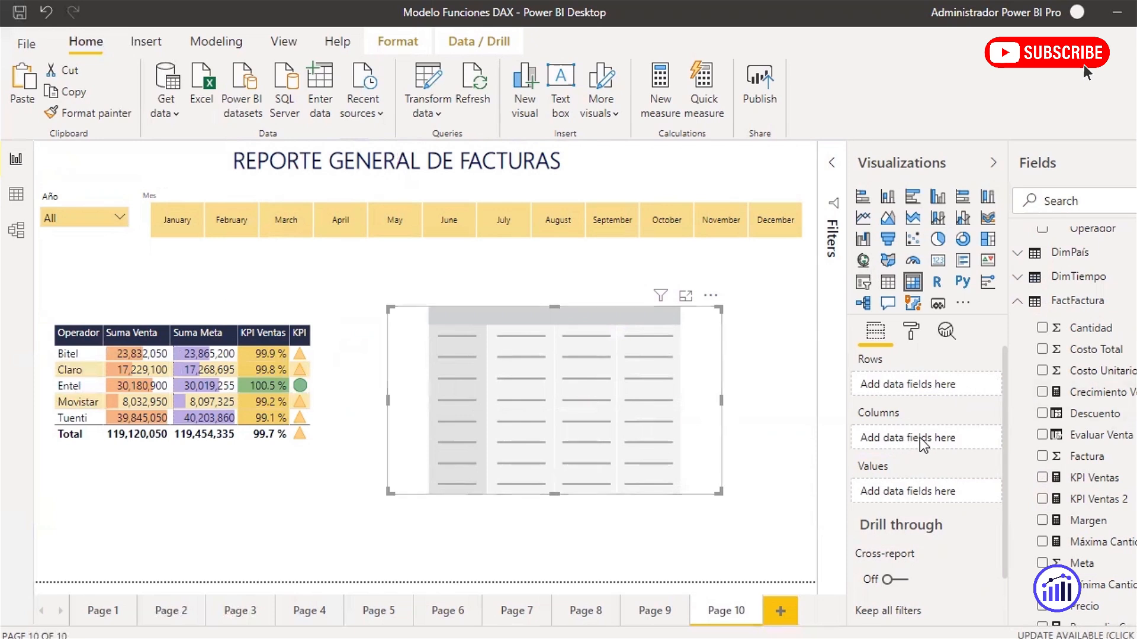
- Collapse the FactFactura fields and add Operador from DimOperador to the matrix rows
left_click(1020, 304)
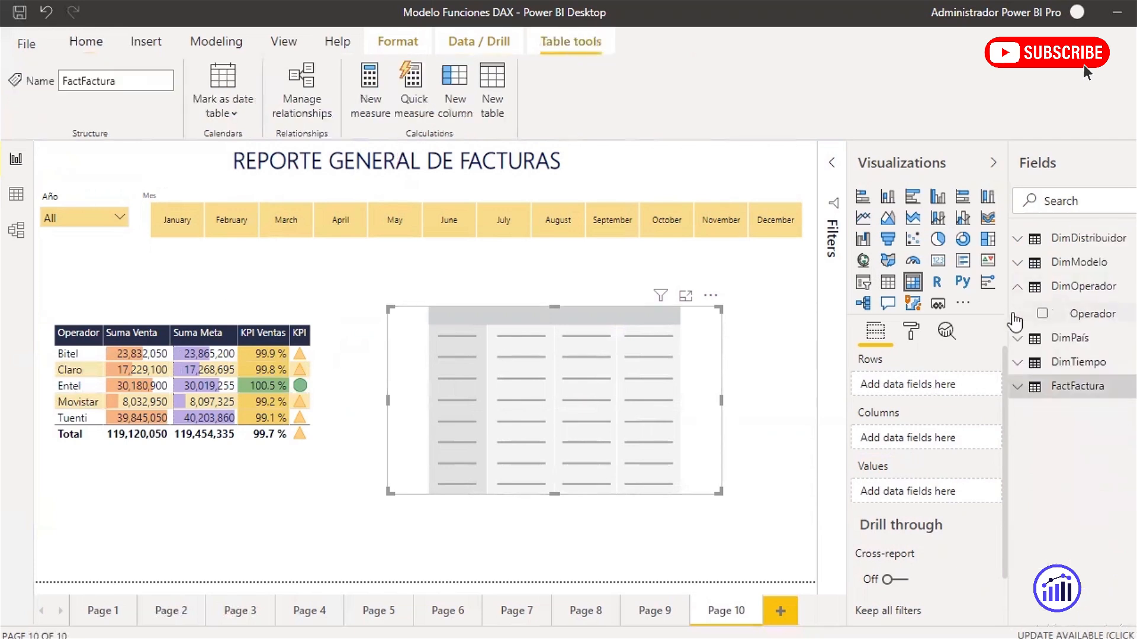
left_click_drag(1103, 323, 906, 384)
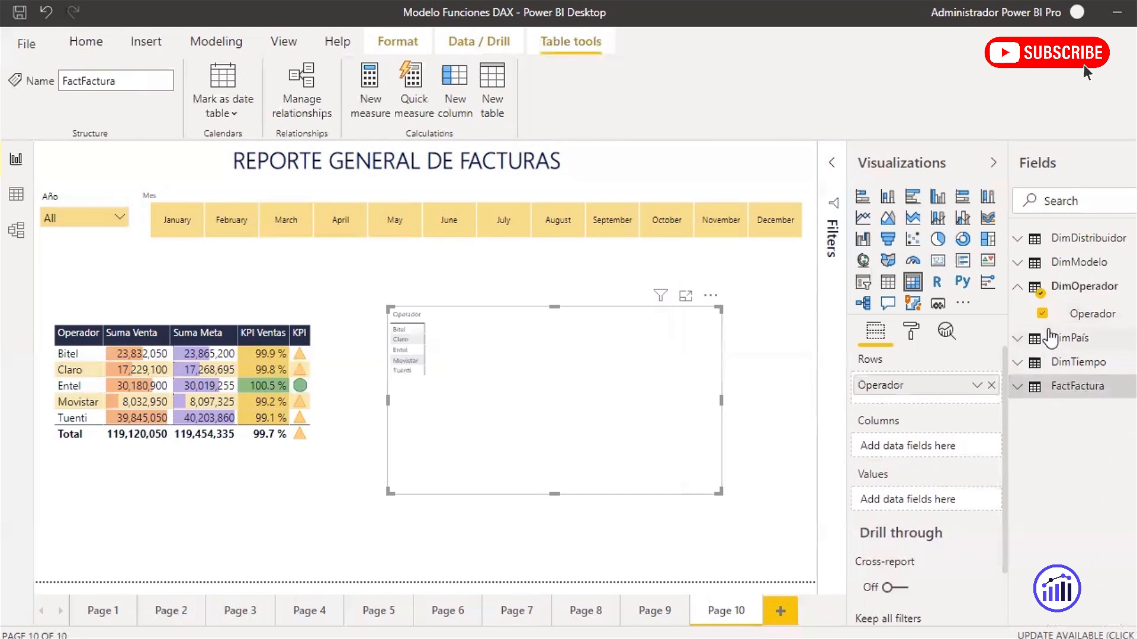
- Add Marca from DimModelo to the matrix columns and Suma Venta from FactFactura to its values
left_click(1019, 285)
left_click(1017, 262)
left_click_drag(1093, 290, 941, 447)
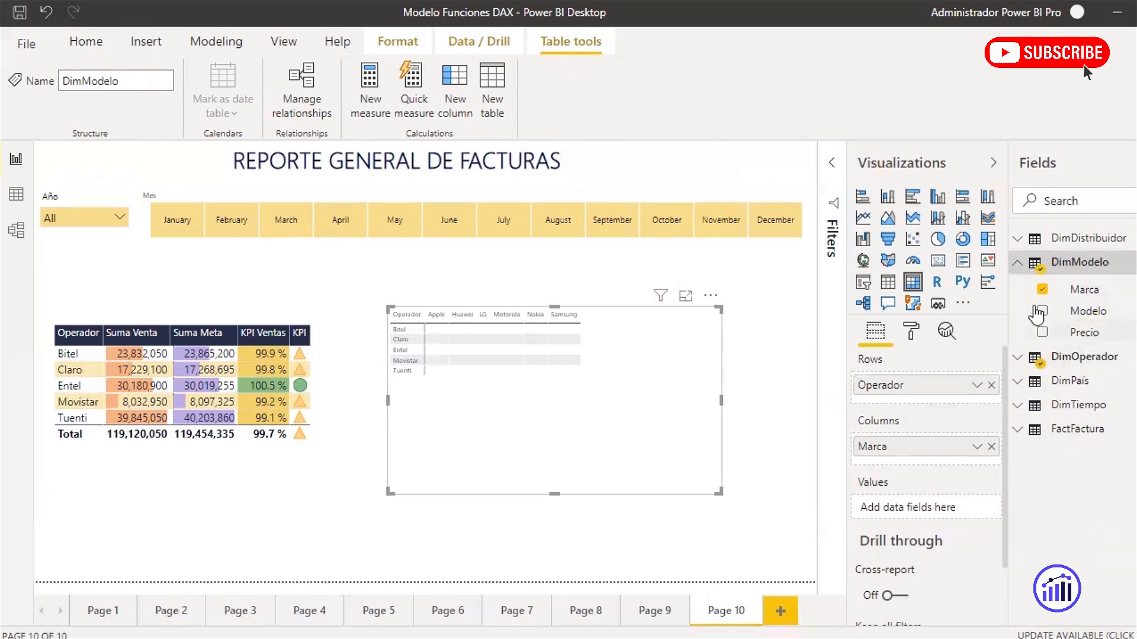
left_click(1018, 262)
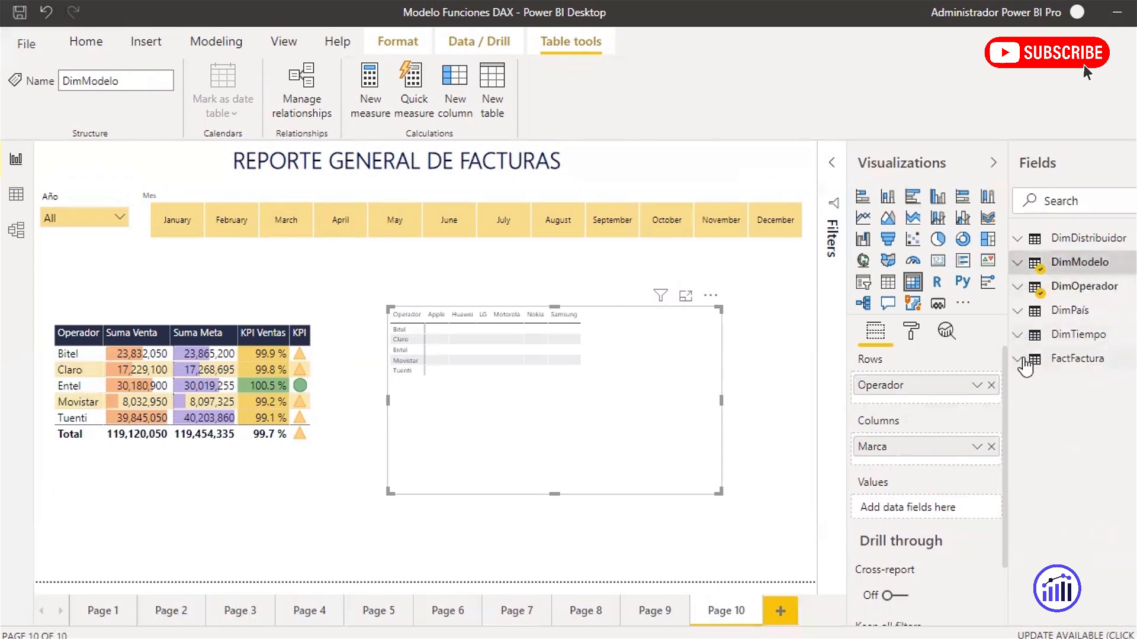
left_click(1017, 360)
scroll(1121, 497, "down", 8)
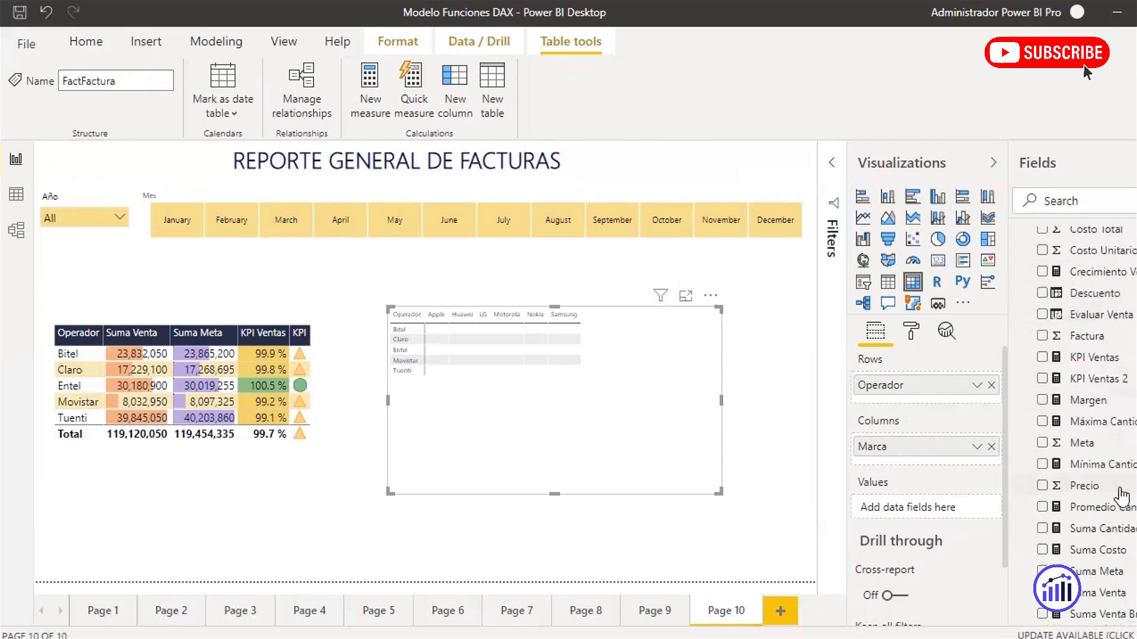
left_click_drag(1119, 423, 941, 508)
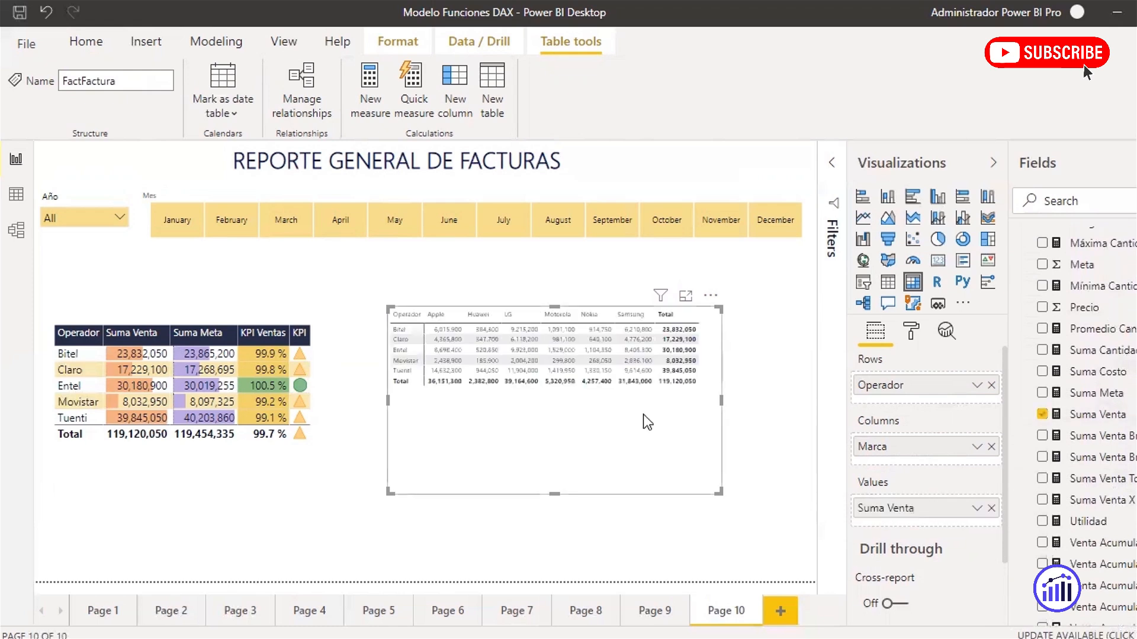
- Copy the operator table's formatting onto the matrix with the Format painter
mouse_move(588, 370)
left_click(325, 372)
left_click(107, 117)
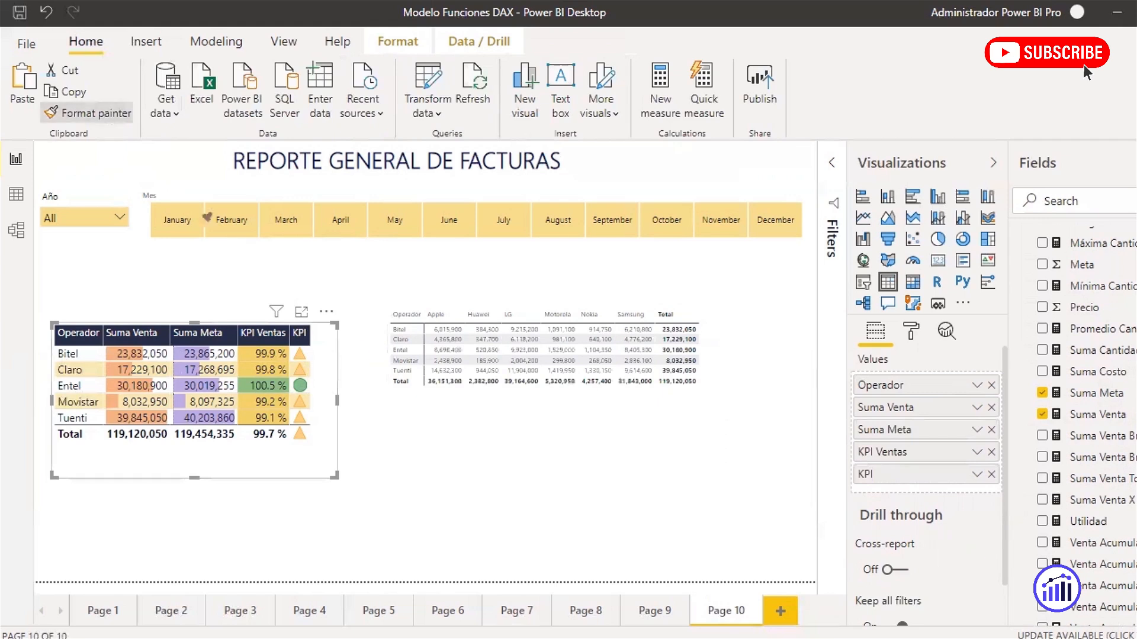
left_click(599, 431)
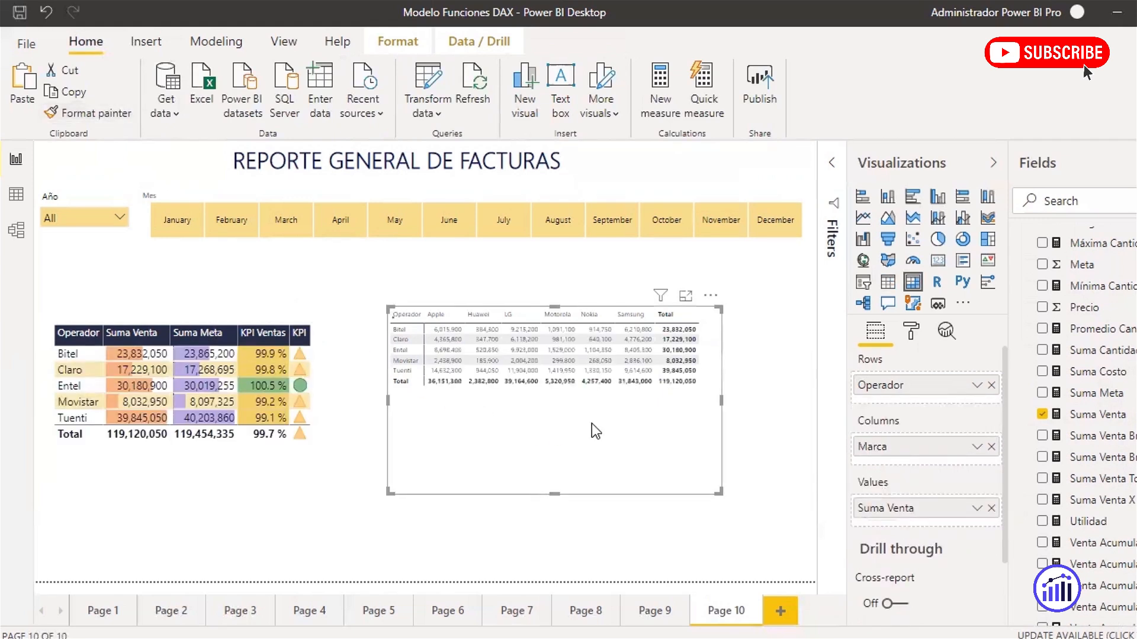
- Resize the matrix wider and shorter to fit its contents, and shift and narrow the operator table to make room for it
left_click_drag(721, 401, 804, 401)
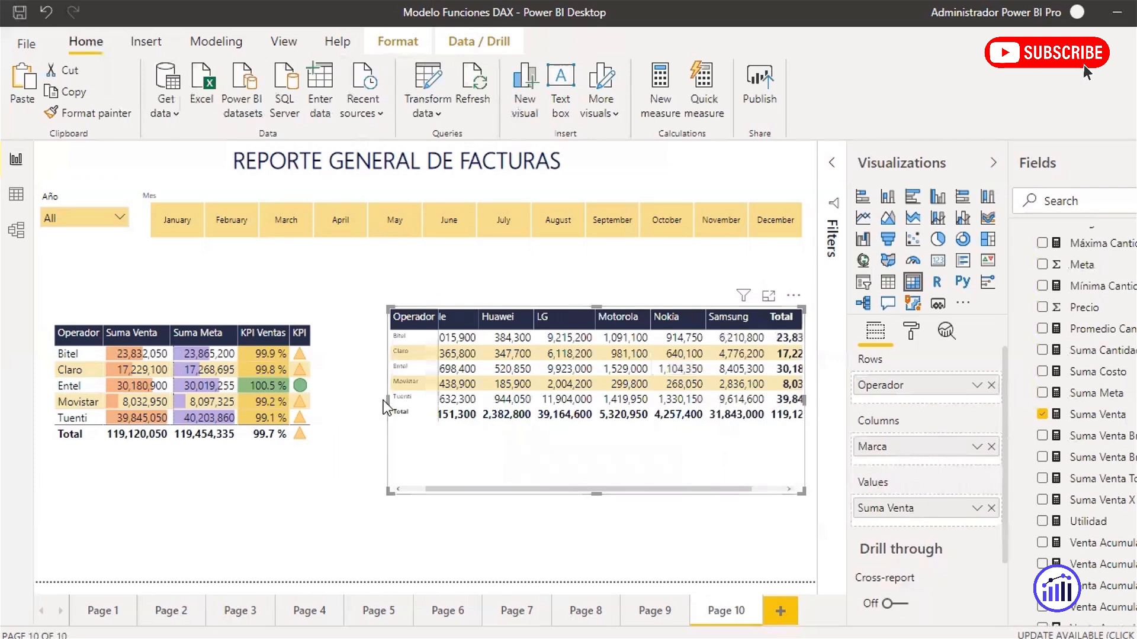
left_click_drag(385, 400, 329, 400)
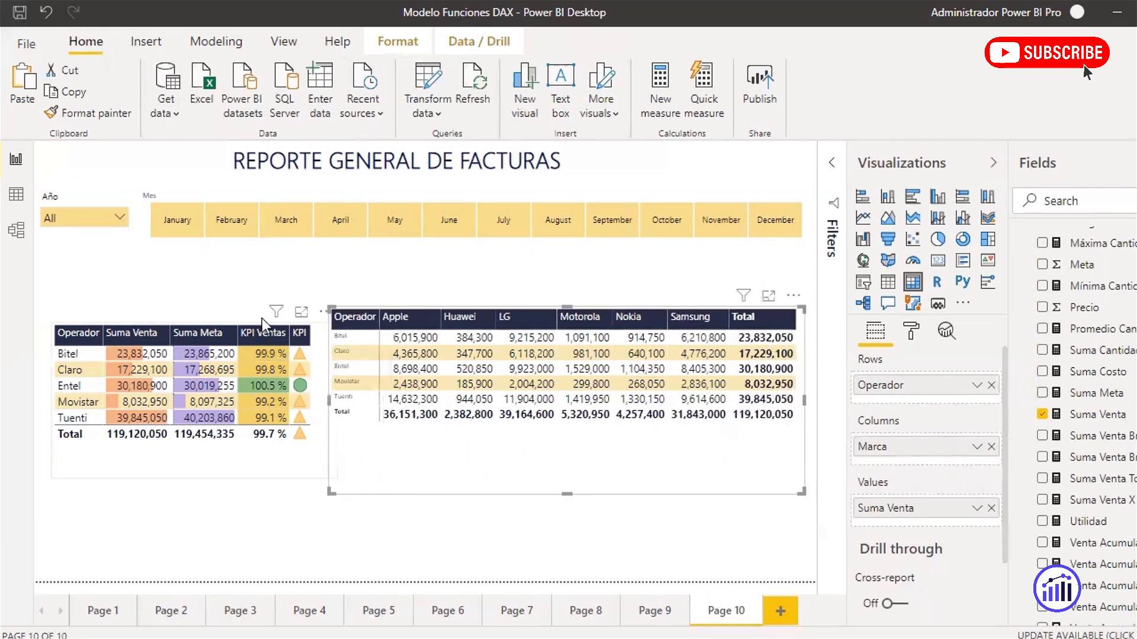
left_click_drag(242, 466, 225, 466)
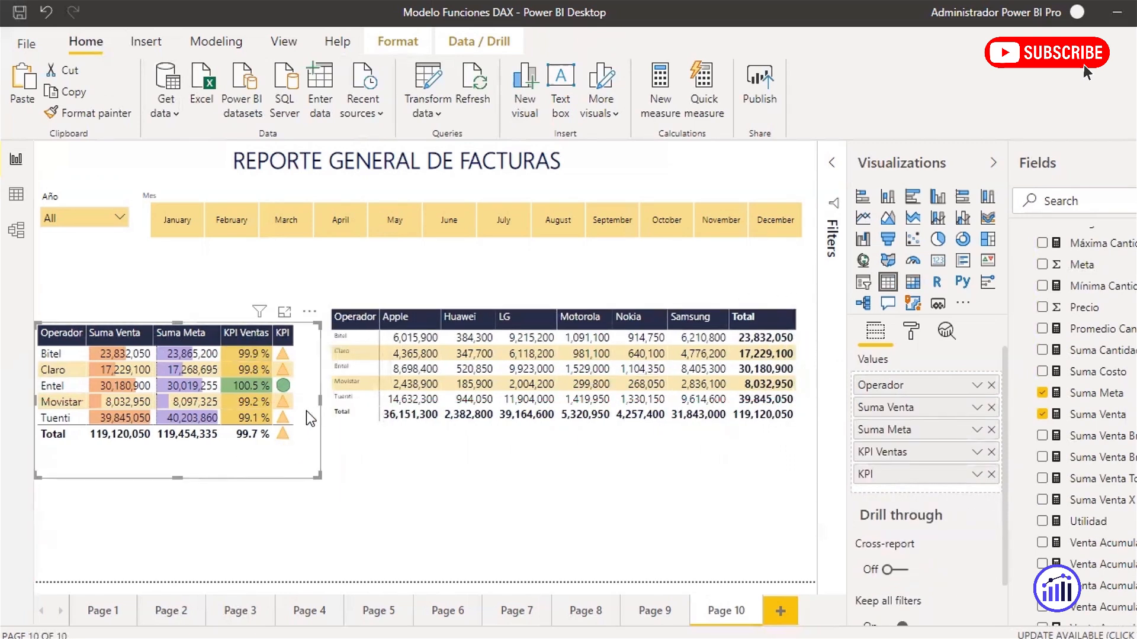
left_click_drag(318, 398, 303, 399)
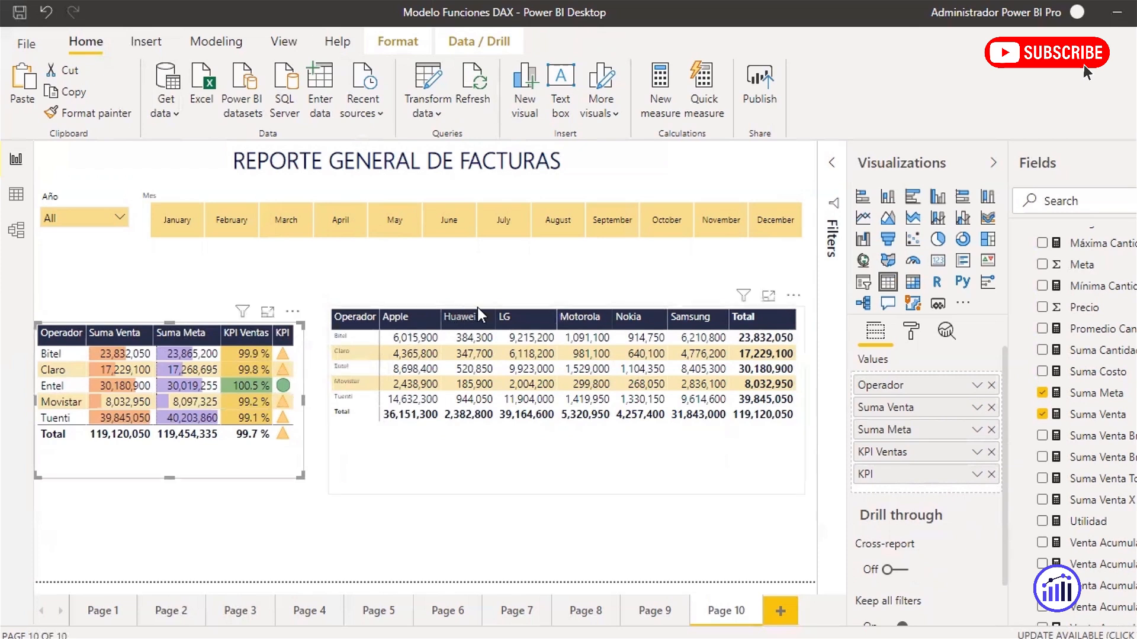
left_click(521, 468)
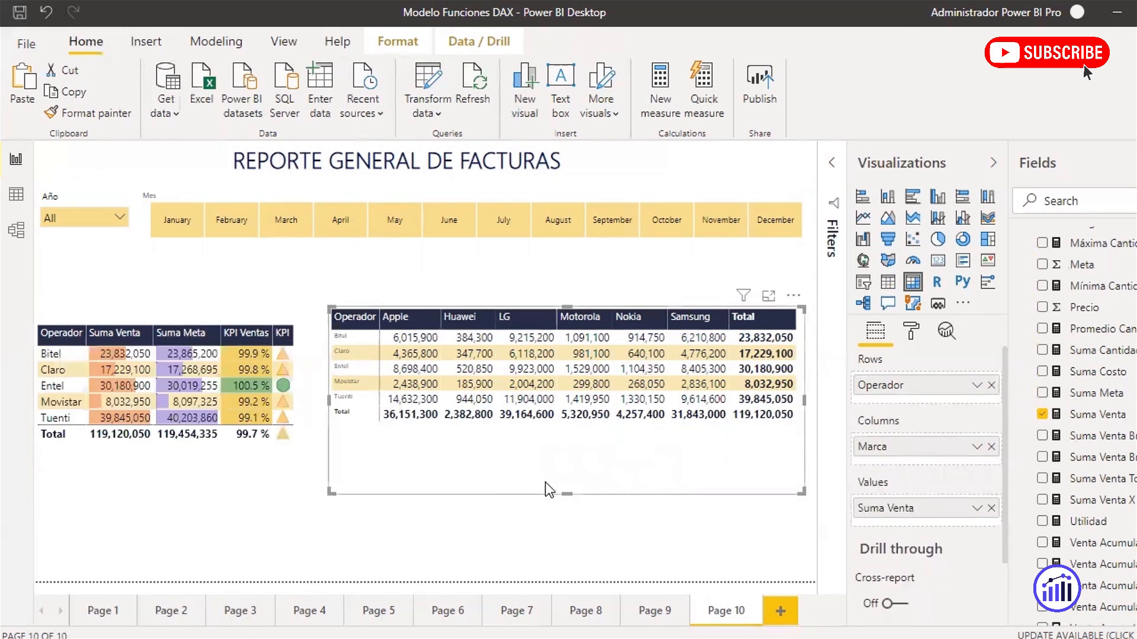
left_click_drag(565, 489, 562, 469)
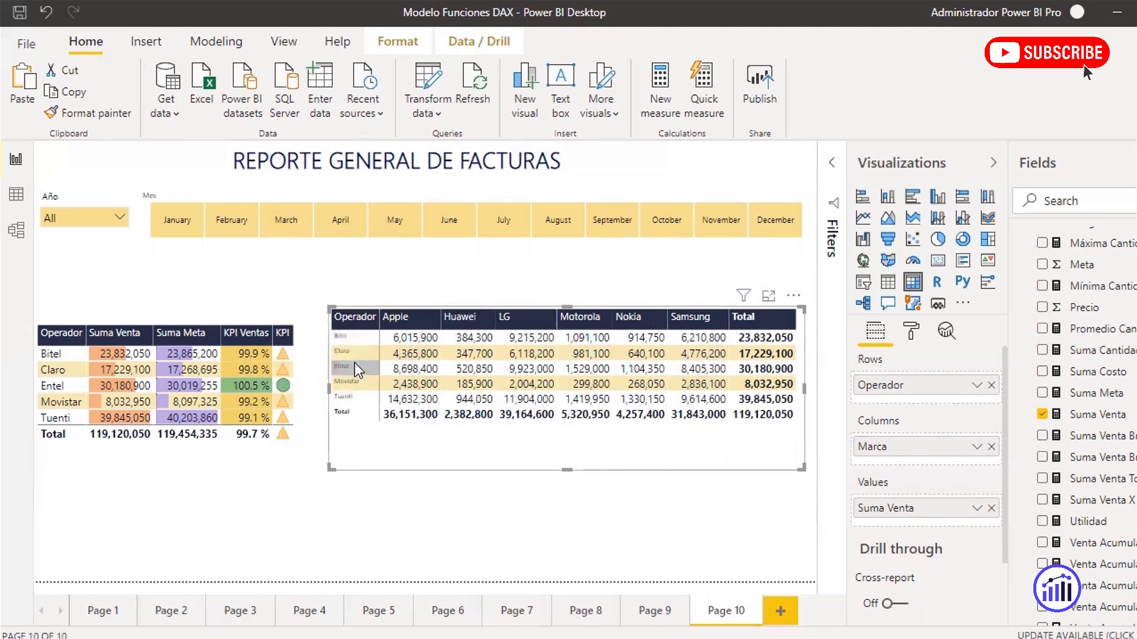
- Set the matrix's row header text size to 12 pt, then widen the matrix slightly and move it roughly level with the operator table
left_click(912, 330)
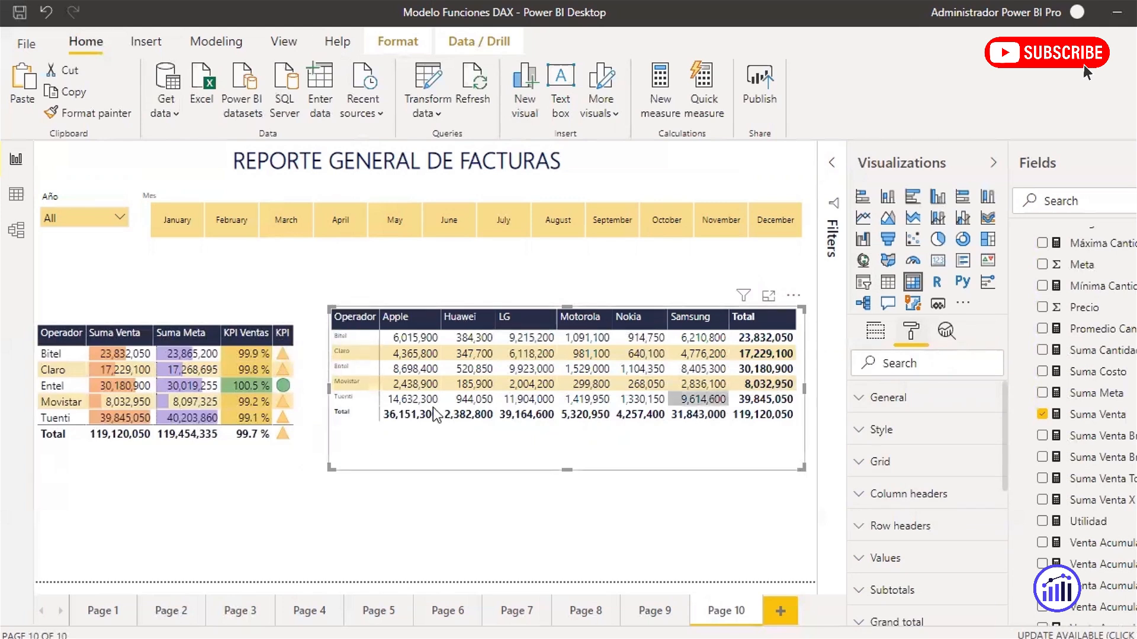
left_click(918, 525)
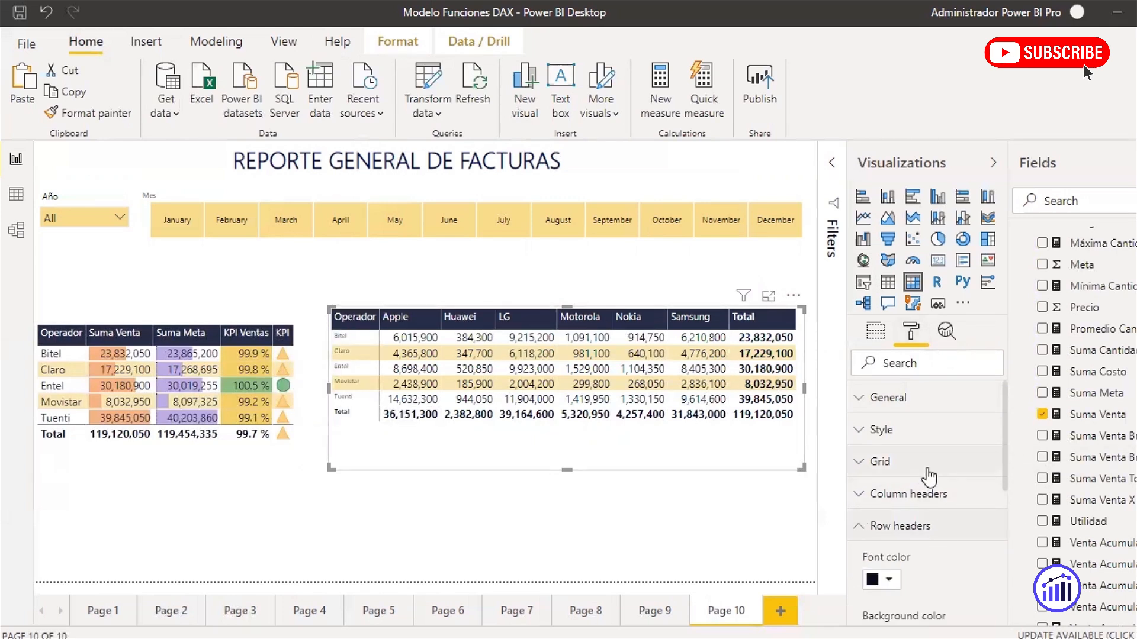
scroll(937, 485, "down", 3)
scroll(915, 498, "down", 5)
scroll(912, 506, "down", 5)
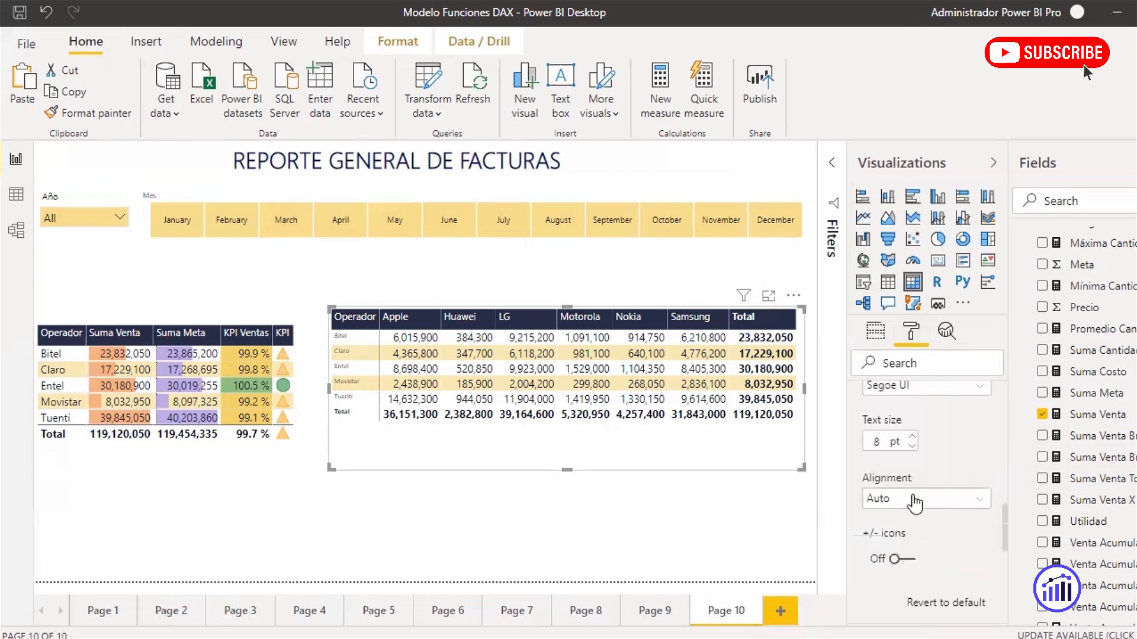
left_click(912, 438)
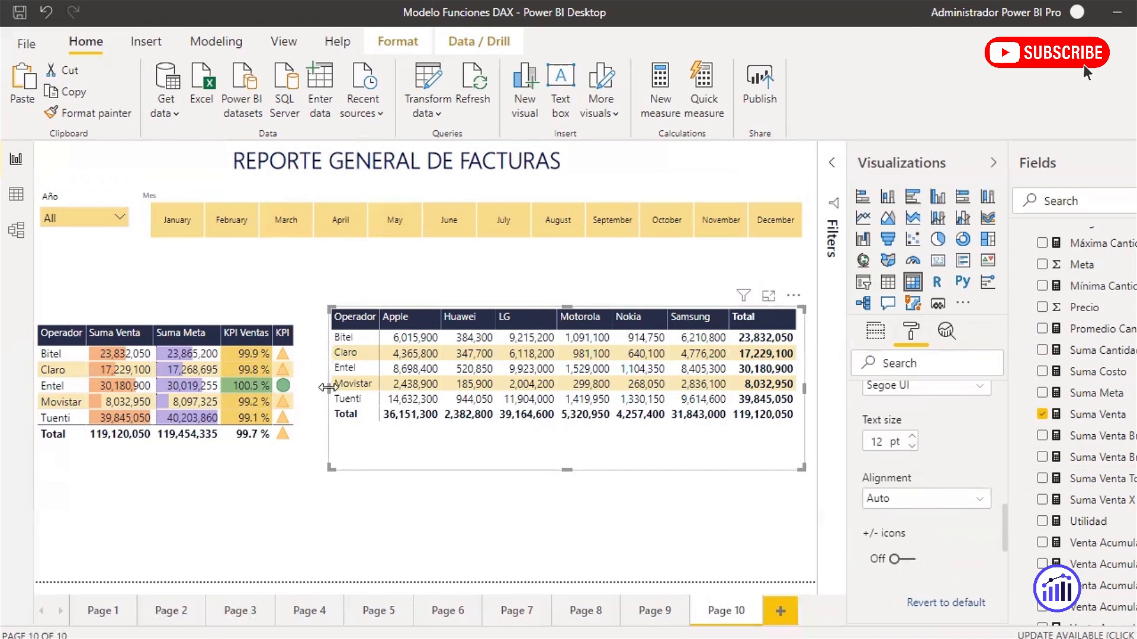
left_click_drag(329, 388, 320, 388)
left_click_drag(737, 459, 752, 449)
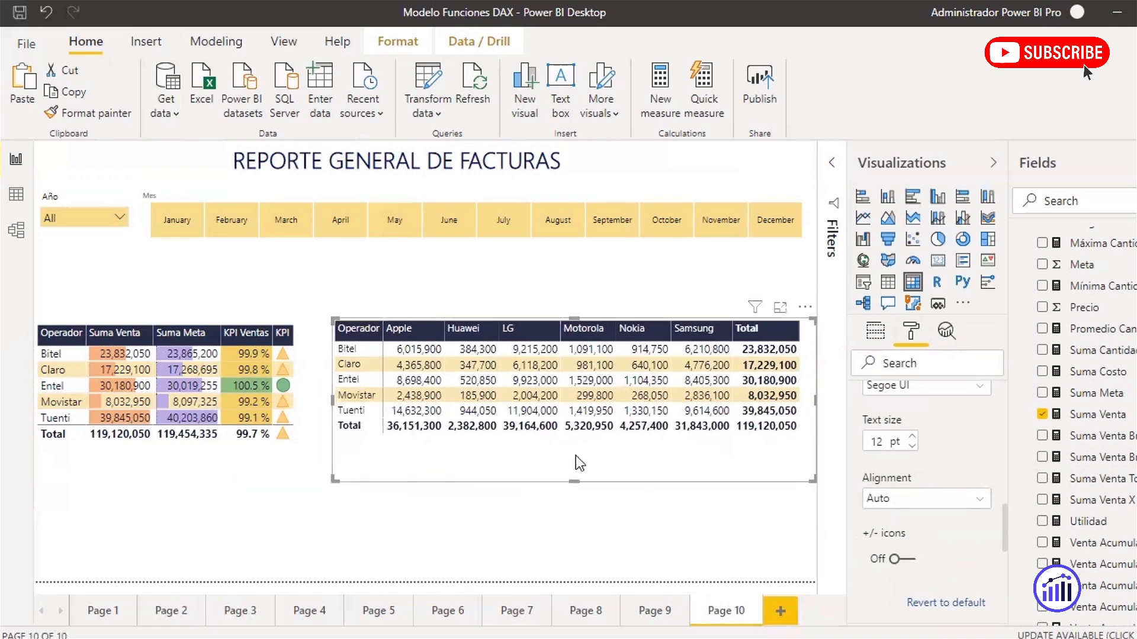
- Turn on the operator table's title and set its text to "KPI de los Operadores"
left_click(302, 356)
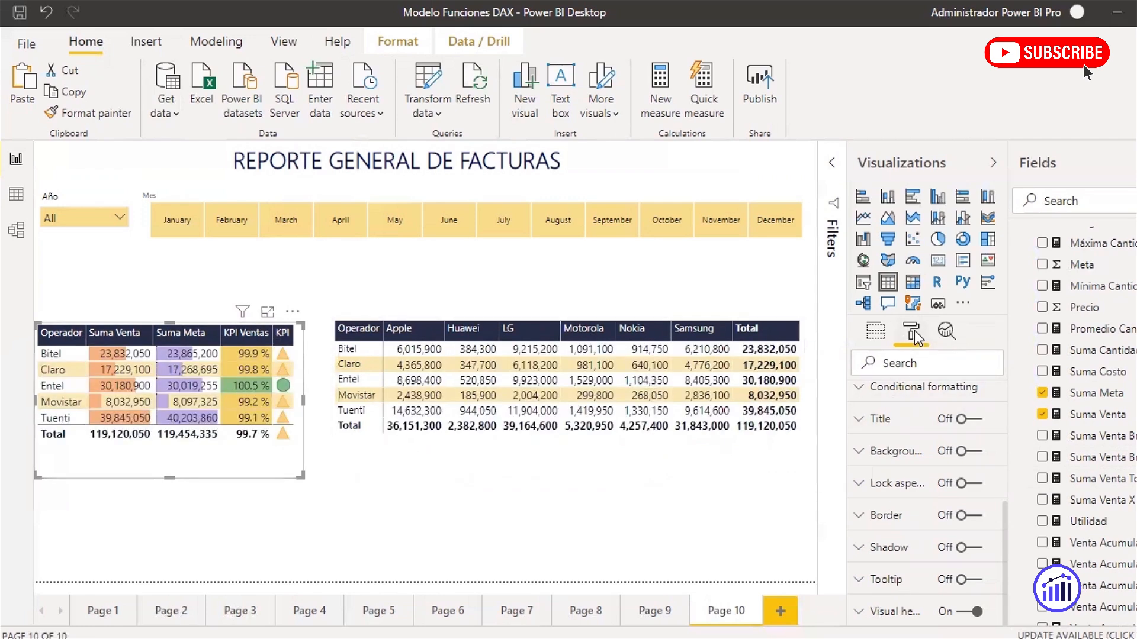
left_click(879, 422)
left_click(960, 419)
left_click(914, 468)
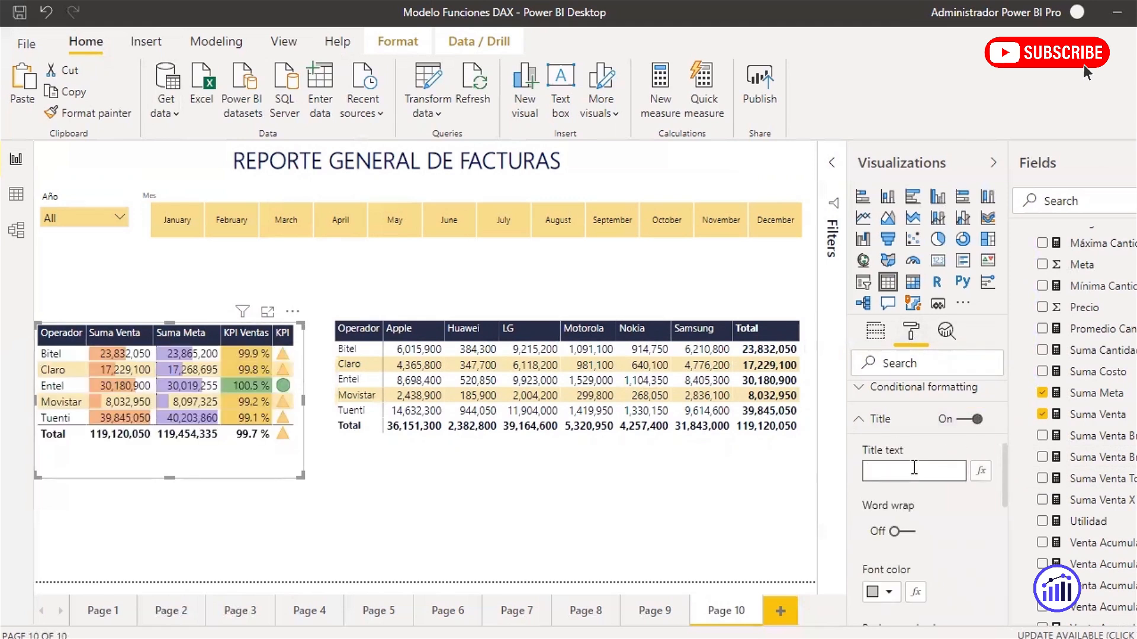
type("KPI ")
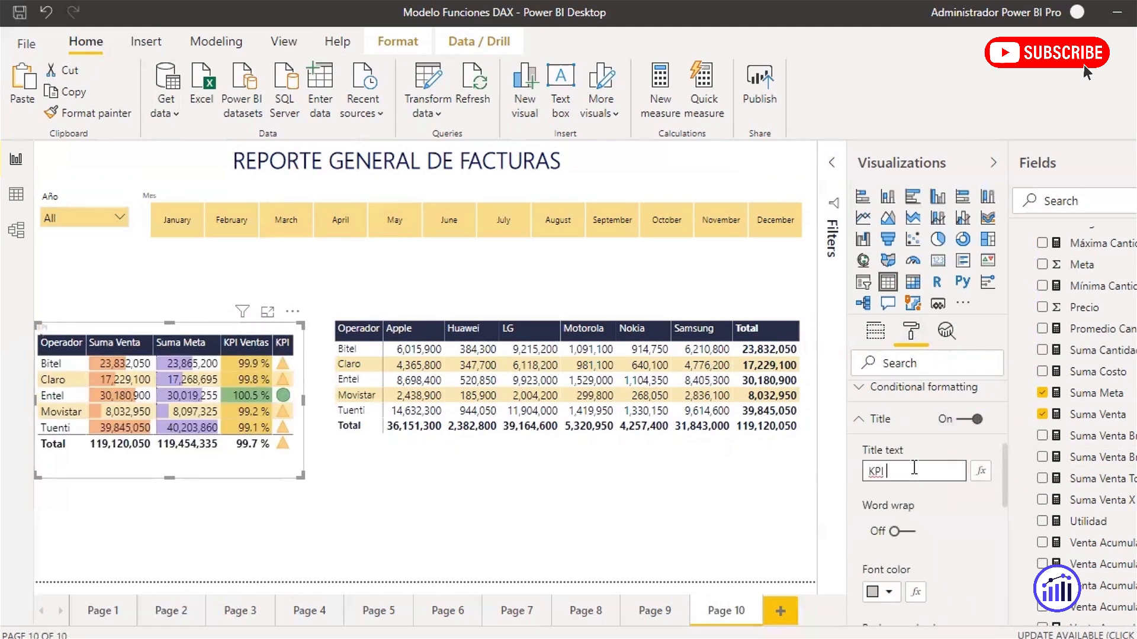
type("de los Operadores")
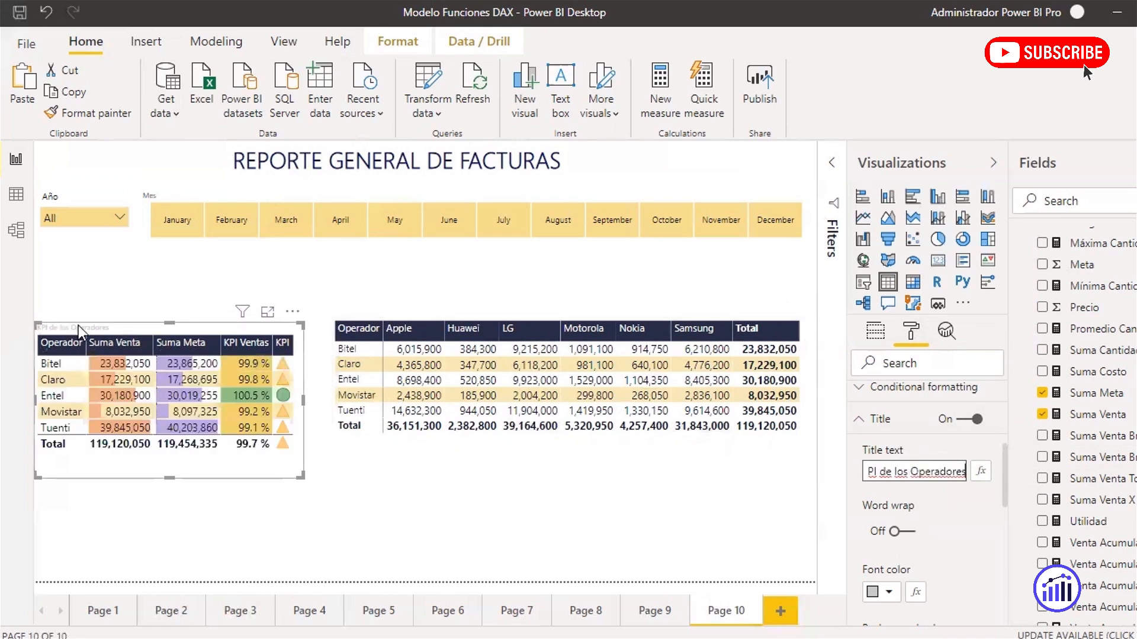
- Set the operator table title's font color to black and its alignment to centered
scroll(905, 523, "down", 2)
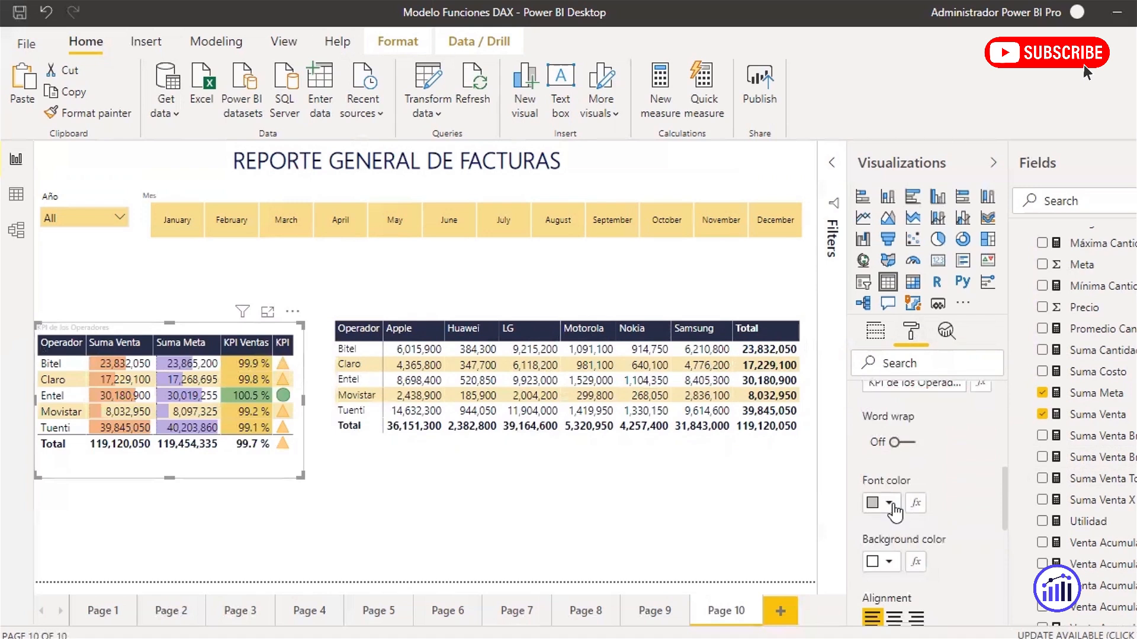
left_click(888, 502)
left_click(873, 334)
scroll(902, 546, "down", 2)
left_click(895, 531)
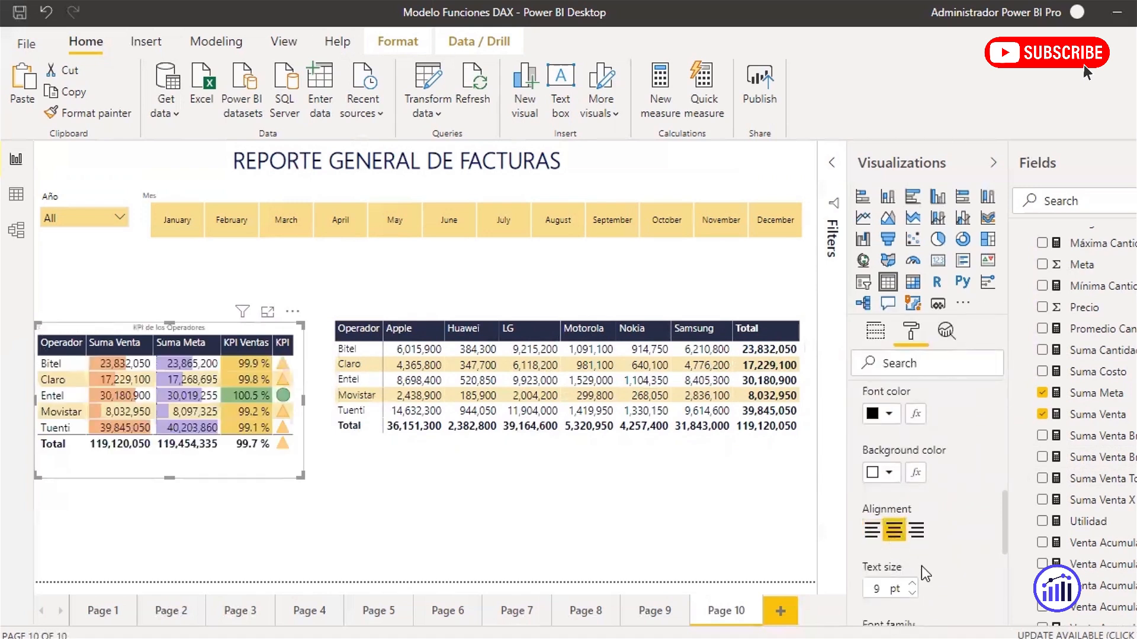
- Set the operator table title's text size to 13 pt
scroll(921, 566, "down", 2)
left_click(912, 495)
left_click(912, 495)
left_click(912, 495)
left_click(911, 496)
left_click(912, 496)
left_click(912, 495)
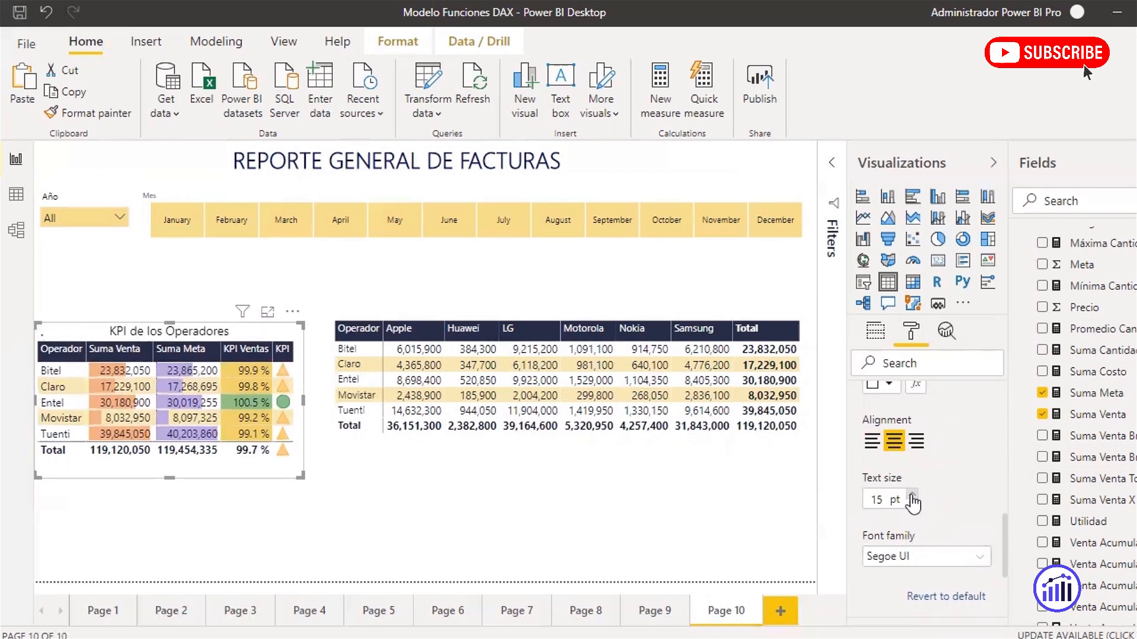
left_click(913, 505)
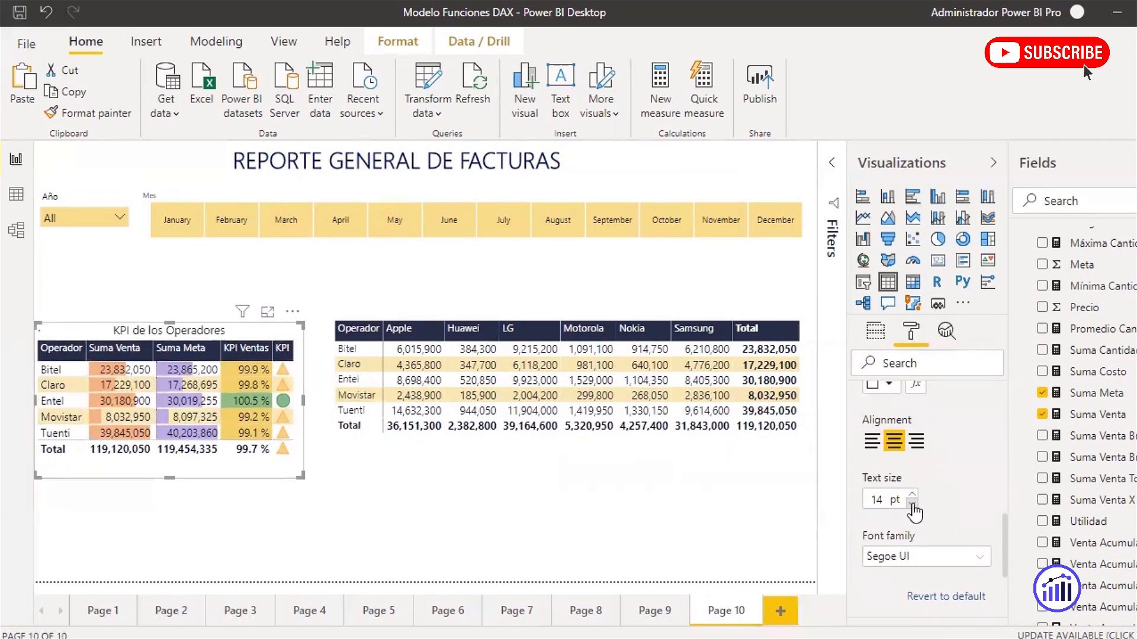
left_click(913, 504)
- Change the operator table title's font family to Segoe (Bold)
scroll(942, 506, "down", 3)
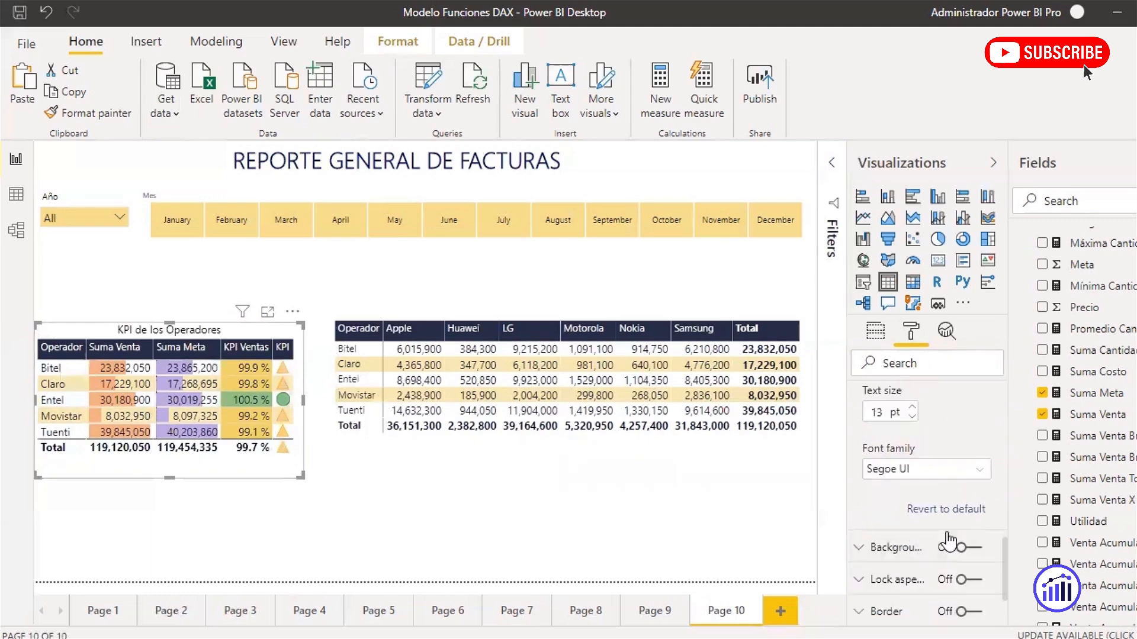
left_click(953, 467)
scroll(917, 360, "down", 1)
scroll(918, 358, "down", 4)
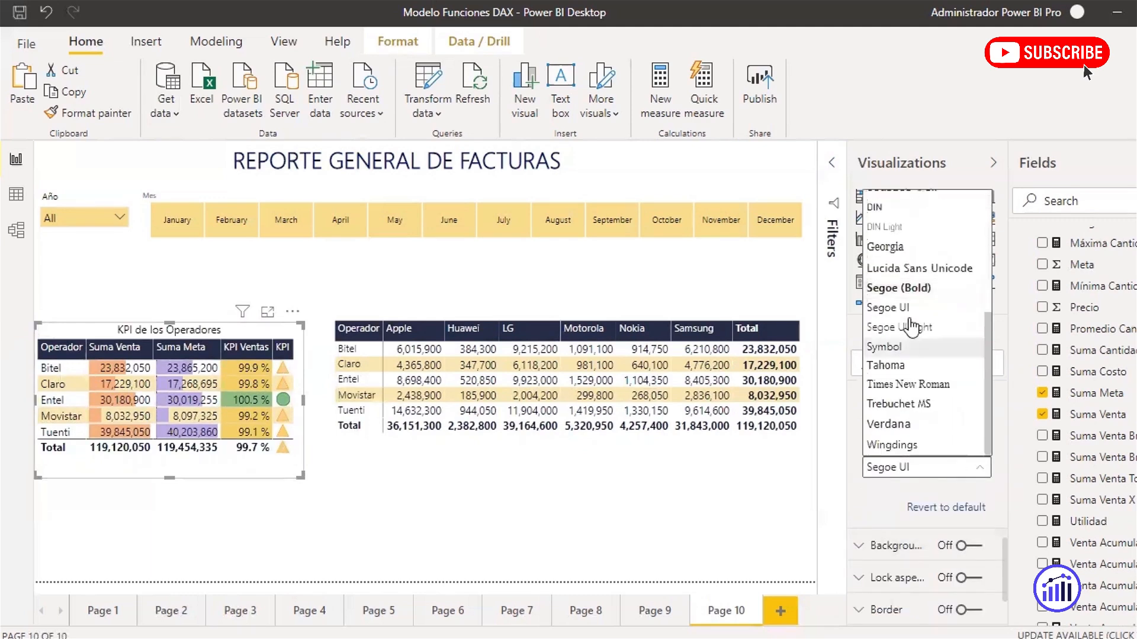
left_click(918, 290)
scroll(934, 469, "up", 2)
scroll(935, 467, "up", 2)
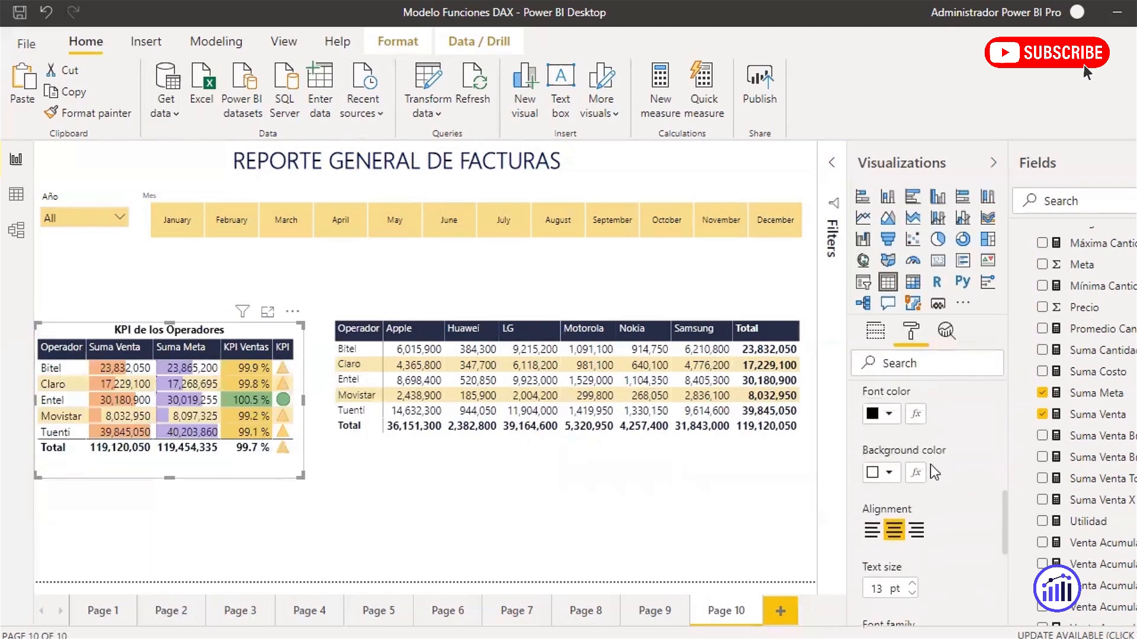
- Turn on the matrix's title and format it with a black font, centered alignment and a 12 pt text size
left_click(540, 463)
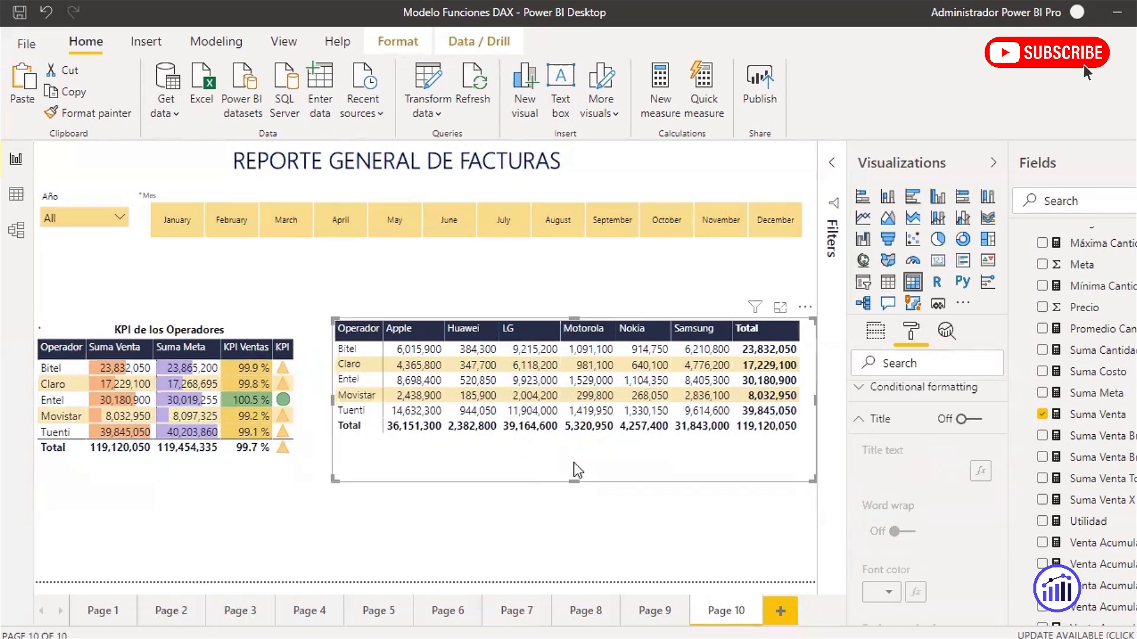
left_click(965, 420)
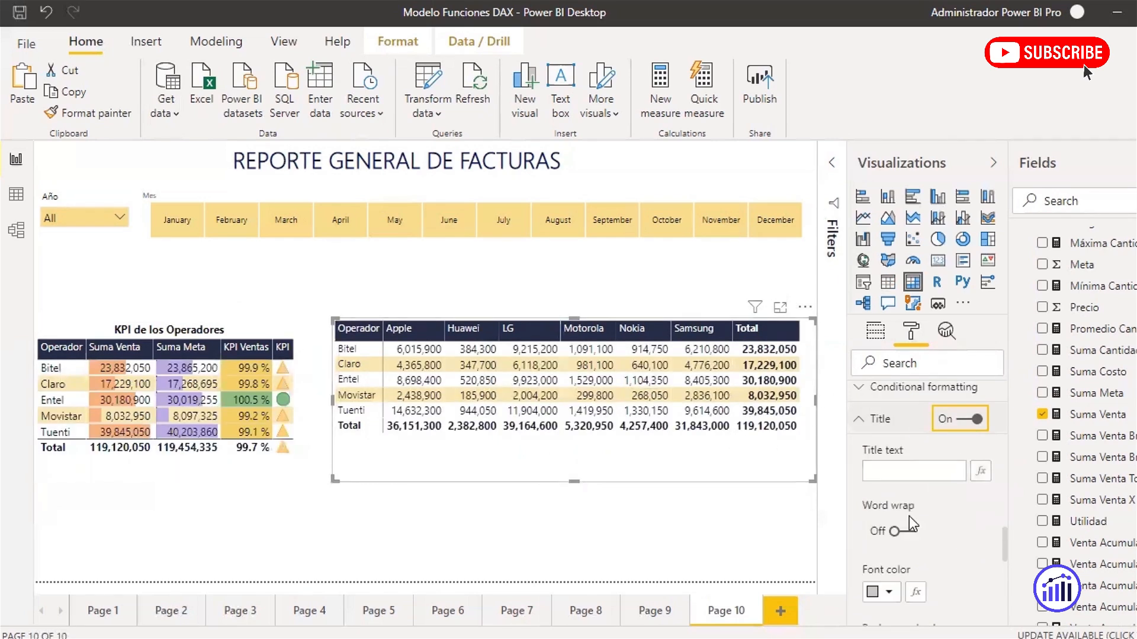
scroll(908, 516, "down", 3)
left_click(888, 503)
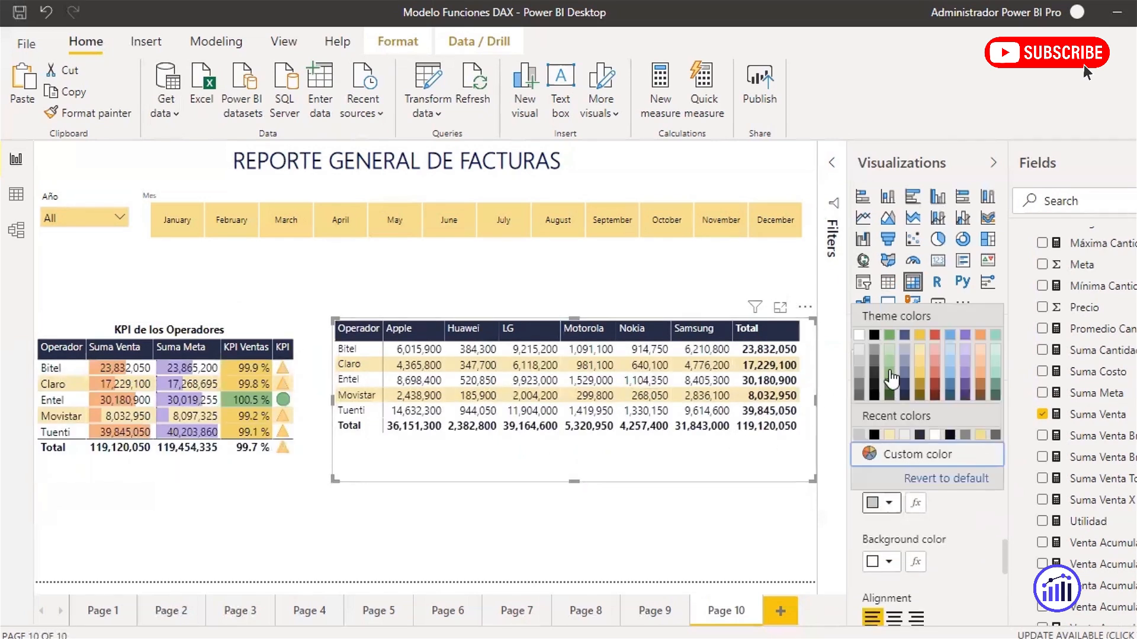
left_click(874, 334)
scroll(941, 560, "down", 2)
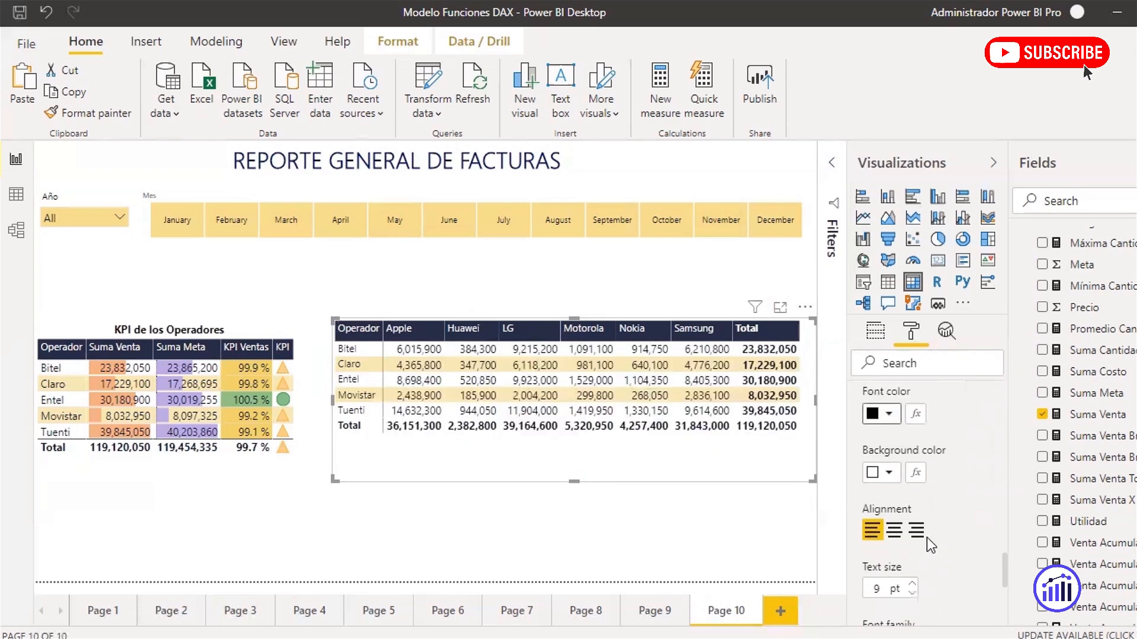
left_click(894, 530)
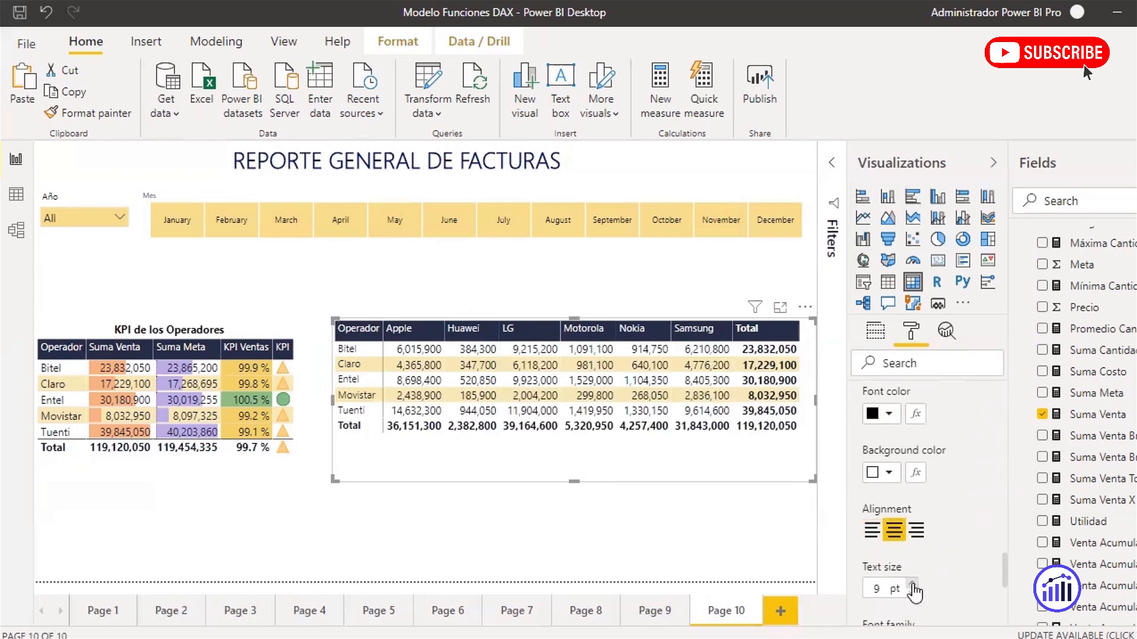
left_click(912, 584)
left_click(912, 585)
left_click(913, 585)
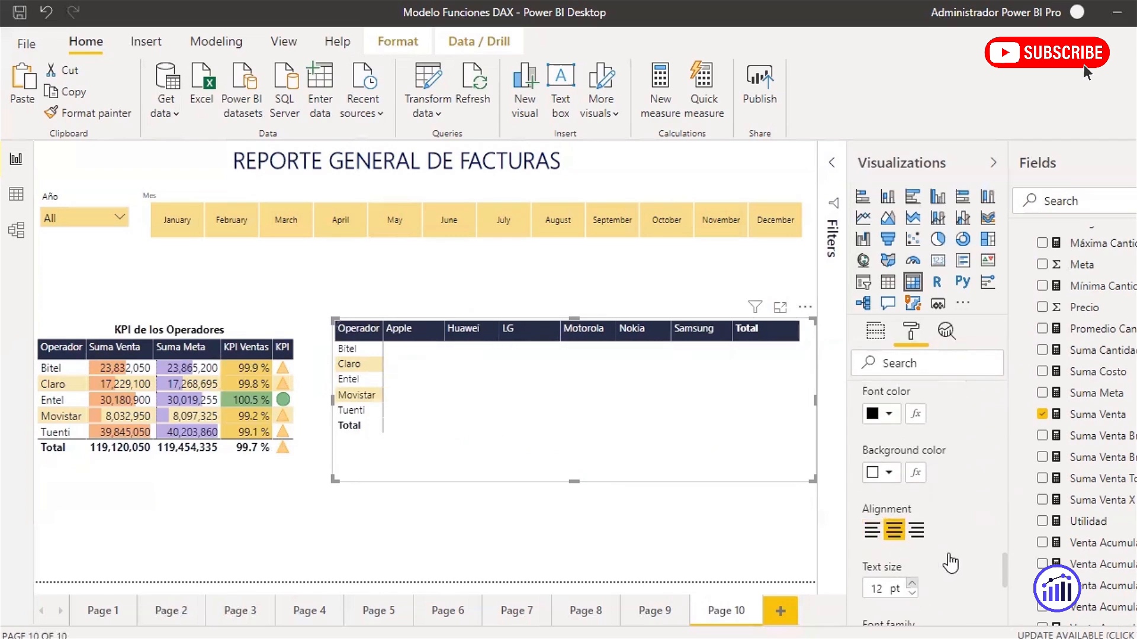
- Enter "Ventas por Operador y Marca" as the matrix's title text
scroll(947, 555, "down", 1)
scroll(939, 509, "up", 3)
scroll(938, 505, "up", 3)
left_click(908, 559)
type("Ventas por")
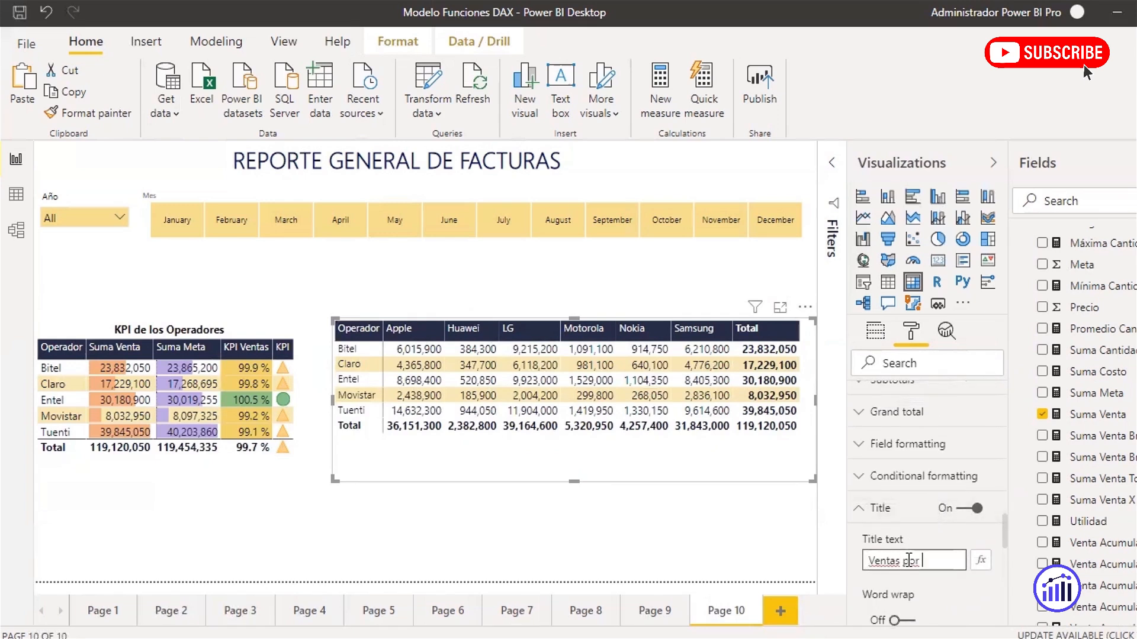
type(" Operador y Marca")
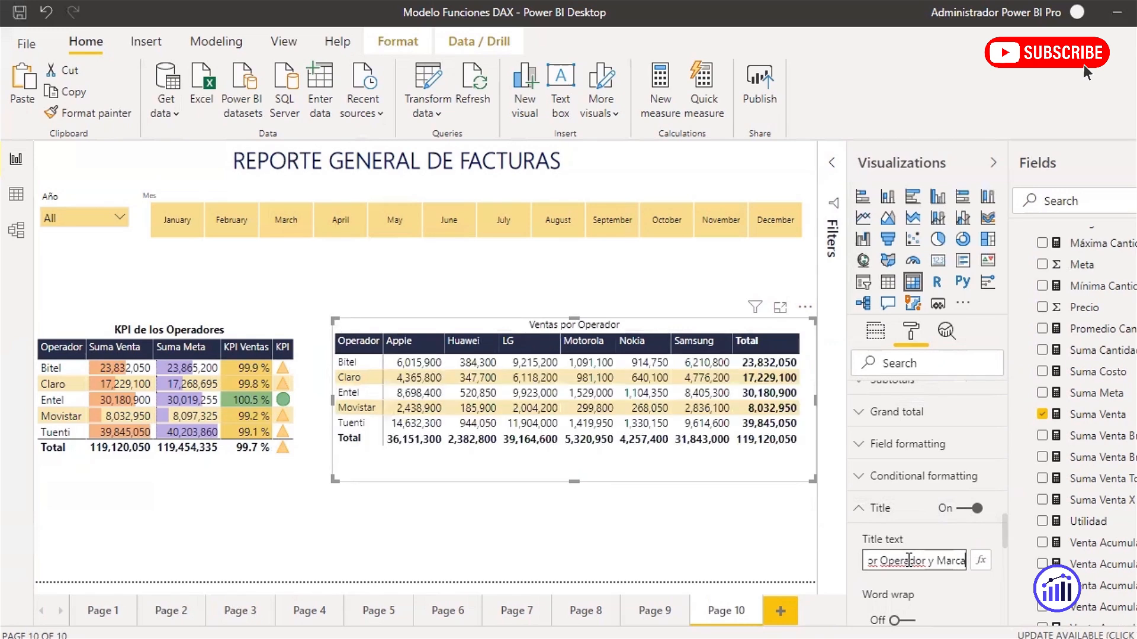
- Set the matrix title's text size to 13 pt and its font family to Segoe (Bold)
scroll(923, 533, "down", 5)
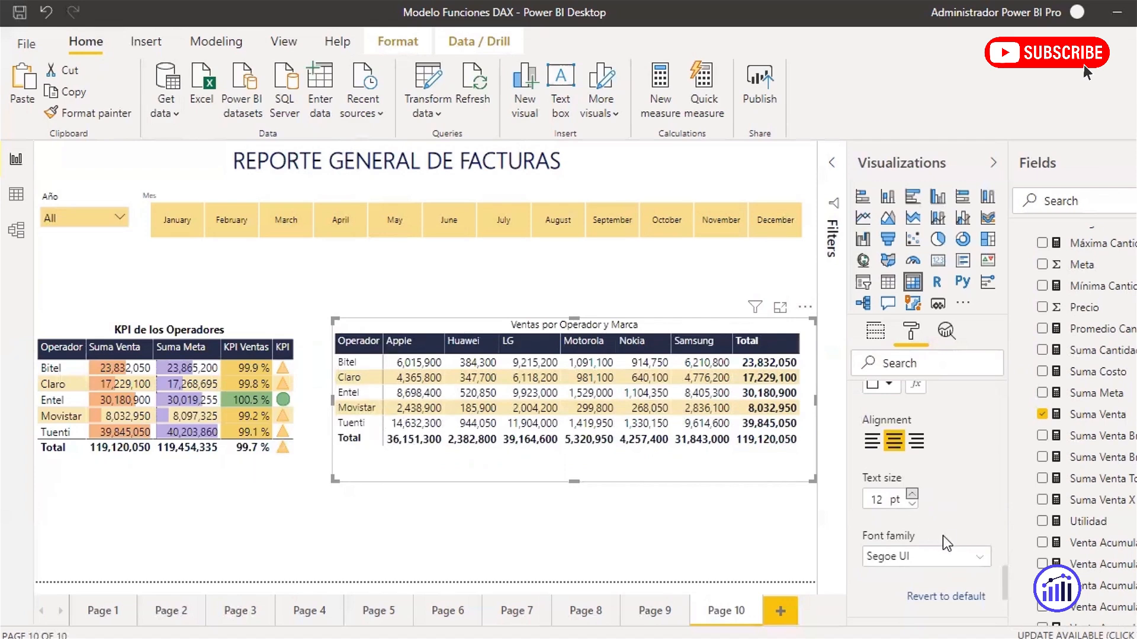
left_click(923, 557)
scroll(929, 450, "down", 5)
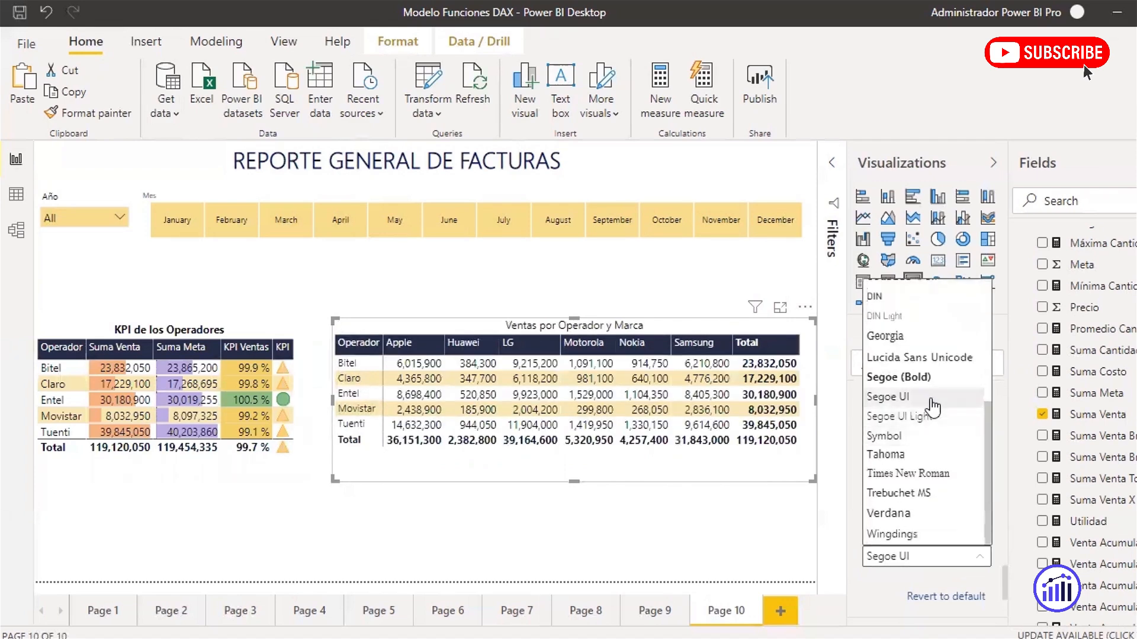
left_click(930, 378)
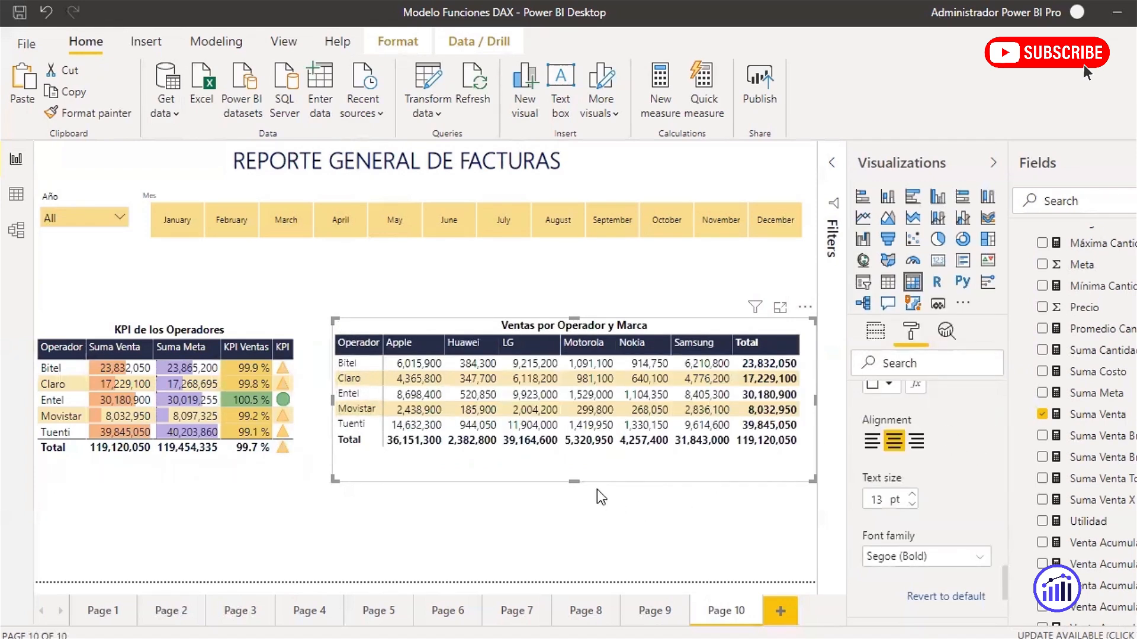
- Reduce the matrix's height slightly and move it so its title lines up with the operator table's title
left_click_drag(572, 483, 572, 471)
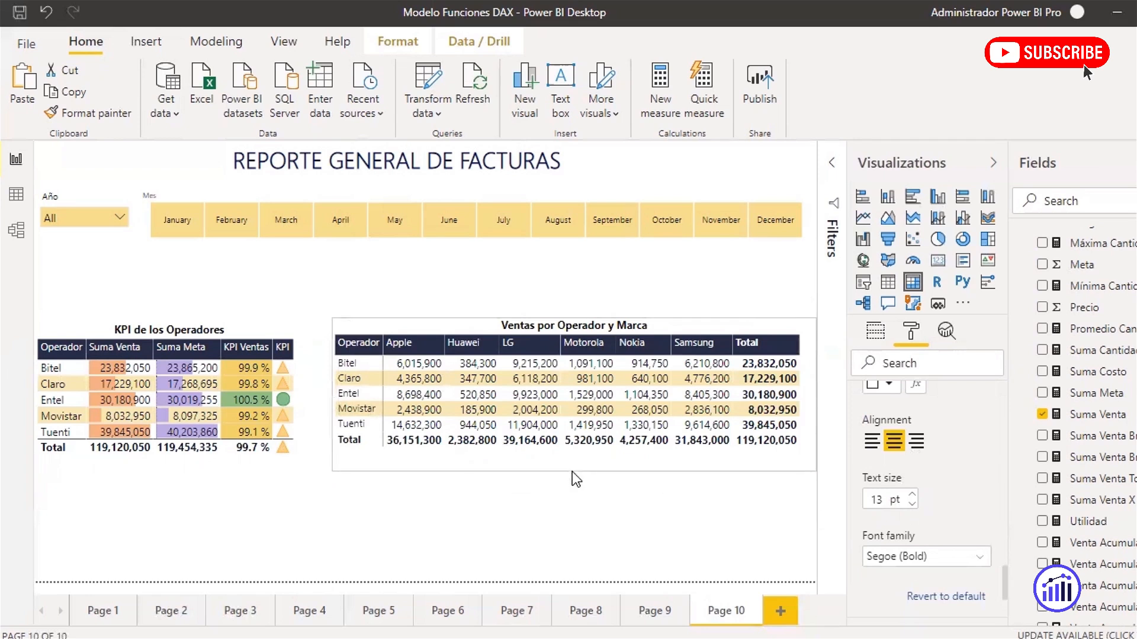
left_click_drag(559, 321, 552, 322)
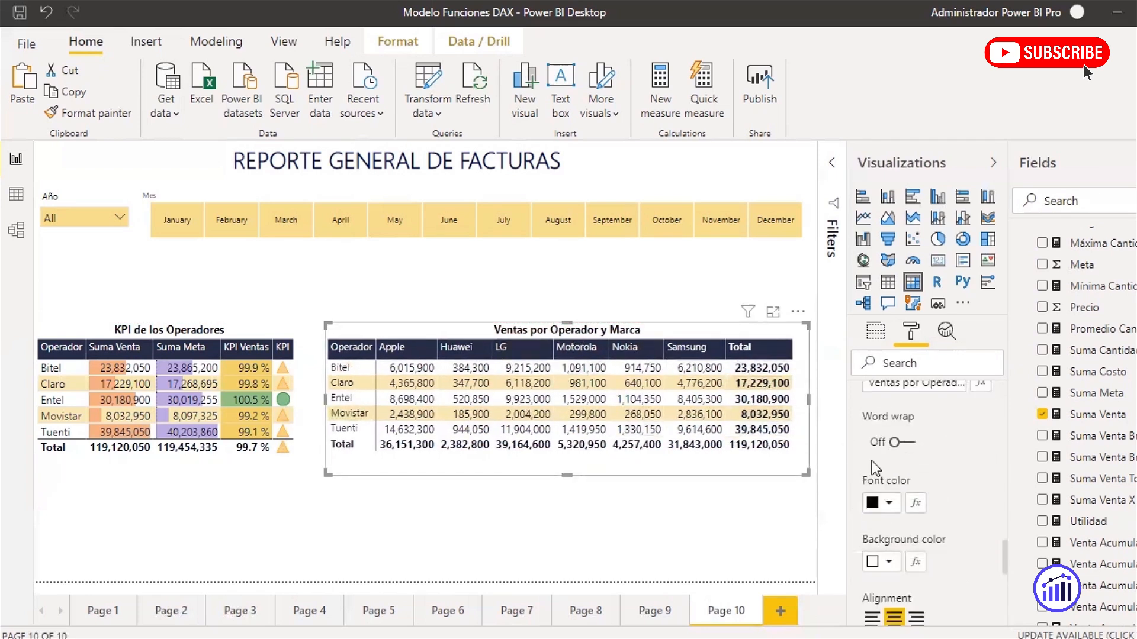
- Turn on background color conditional formatting for Suma Venta in the matrix
scroll(927, 489, "up", 3)
left_click(888, 504)
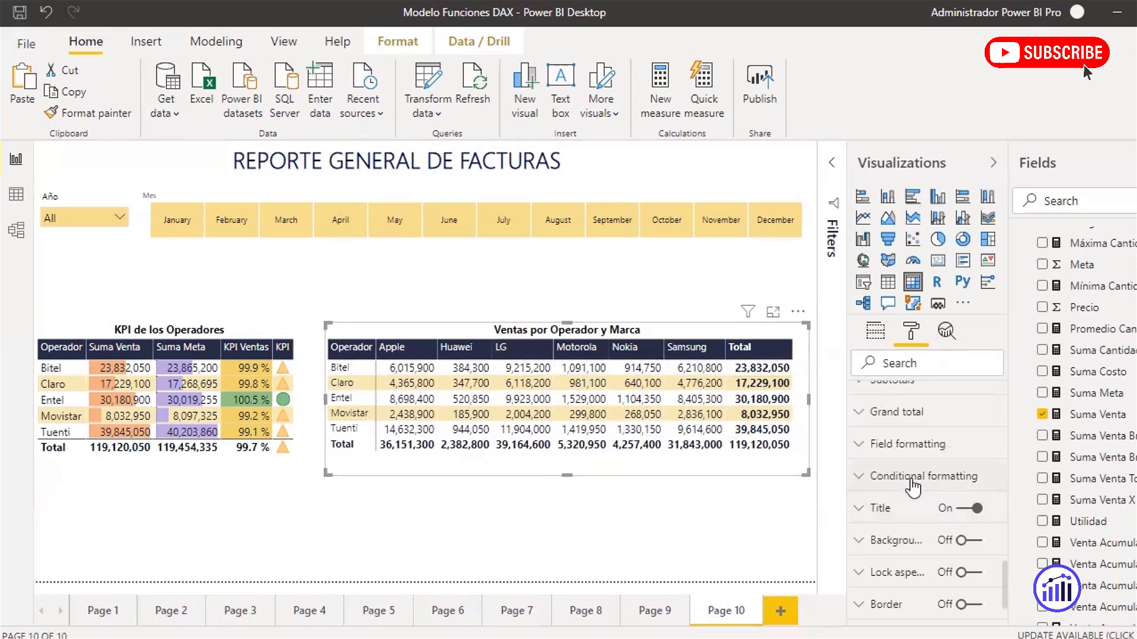
left_click(910, 477)
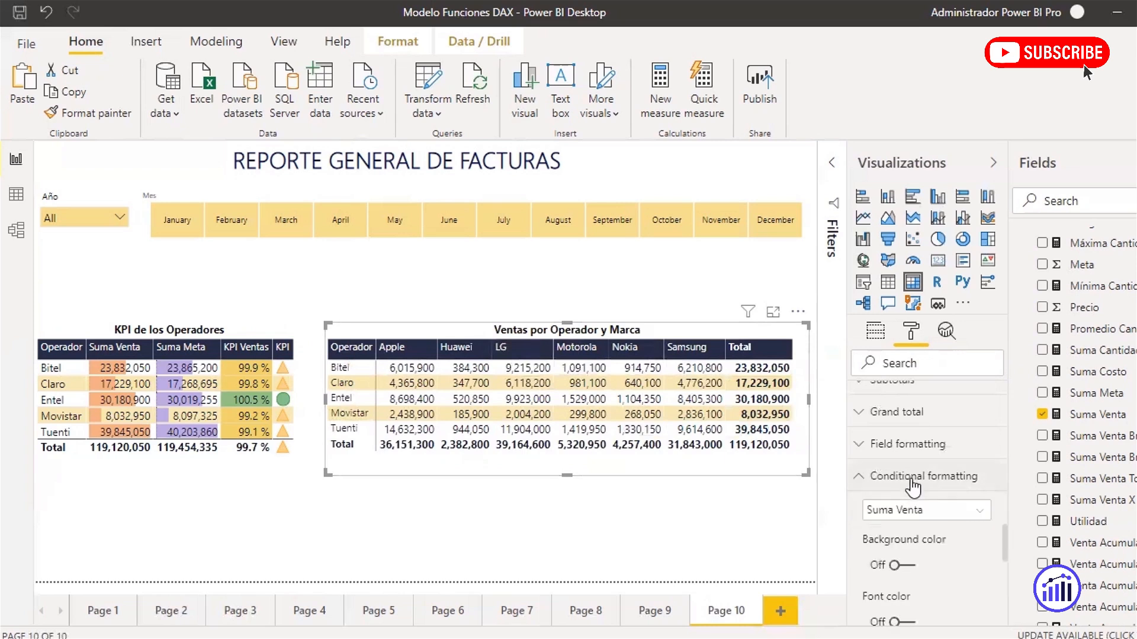
left_click(962, 514)
left_click(961, 521)
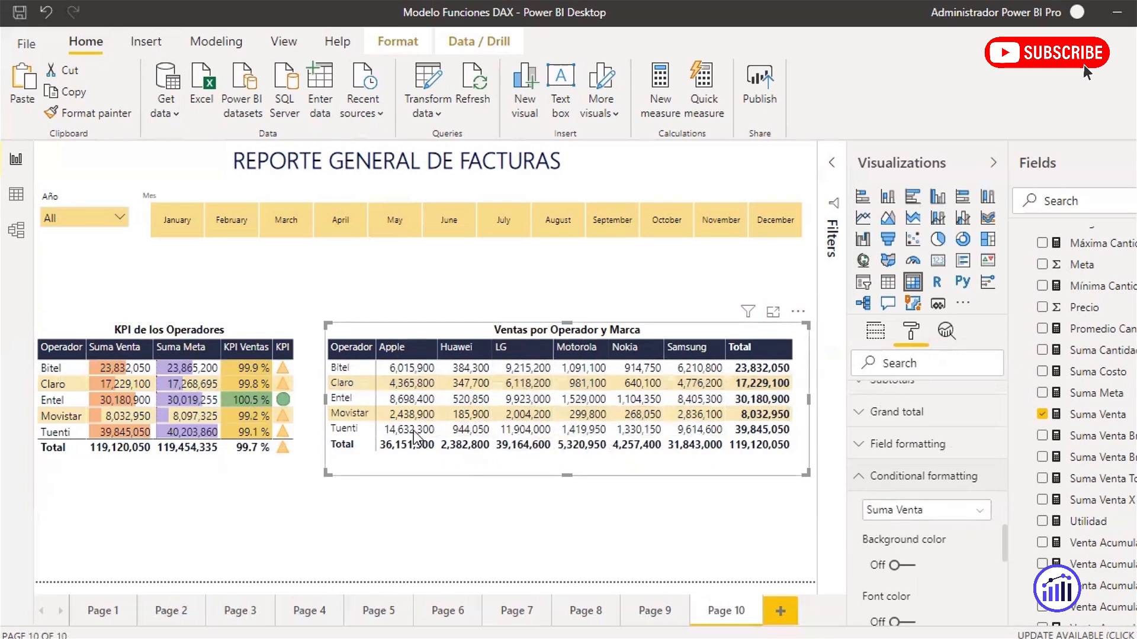
left_click(945, 510)
left_click(930, 529)
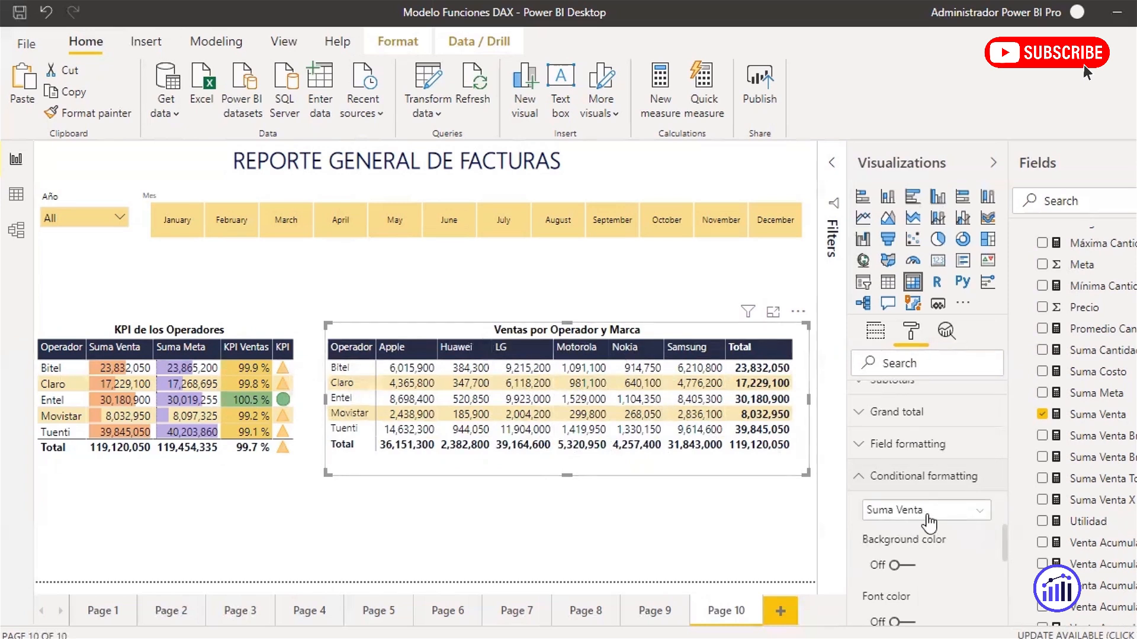
scroll(957, 548, "down", 3)
scroll(940, 520, "down", 2)
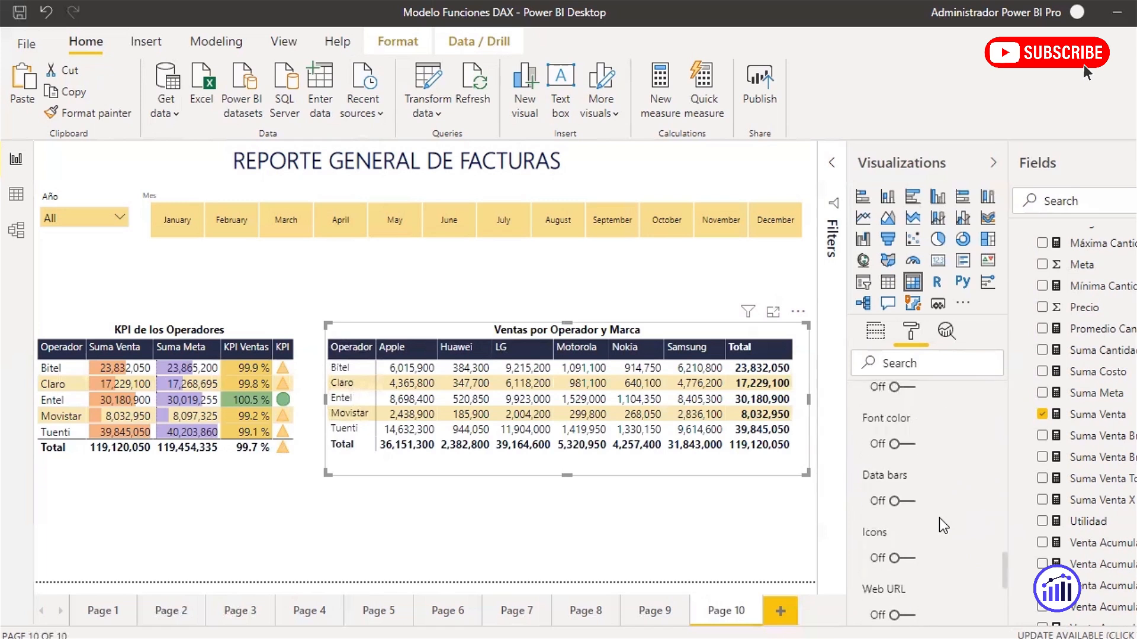
scroll(932, 495, "down", 2)
scroll(932, 495, "up", 4)
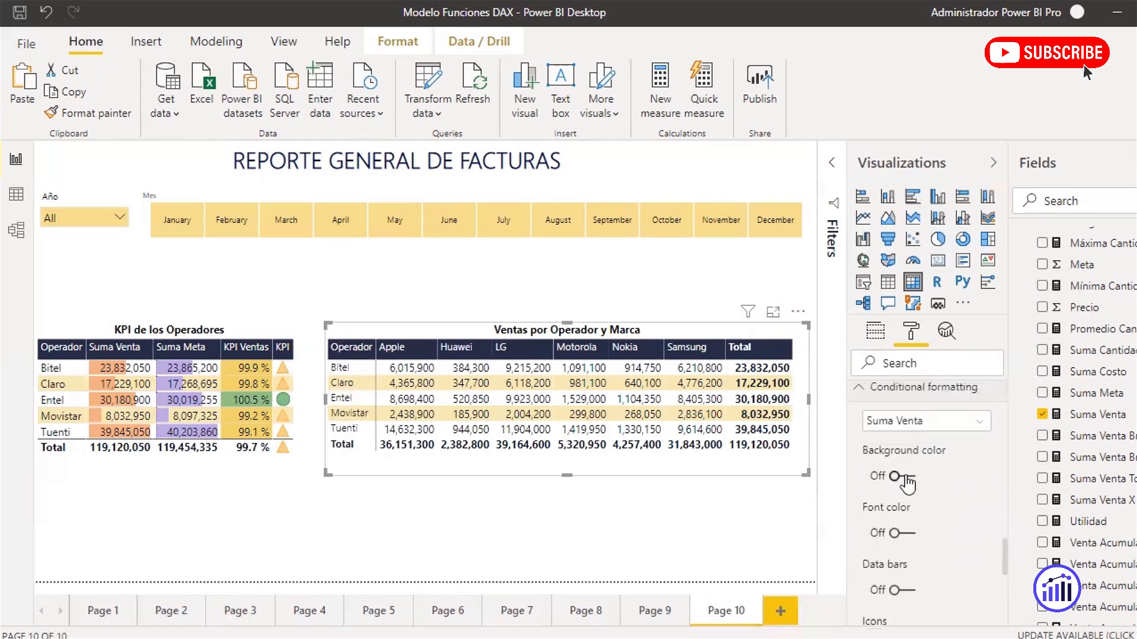
left_click(906, 480)
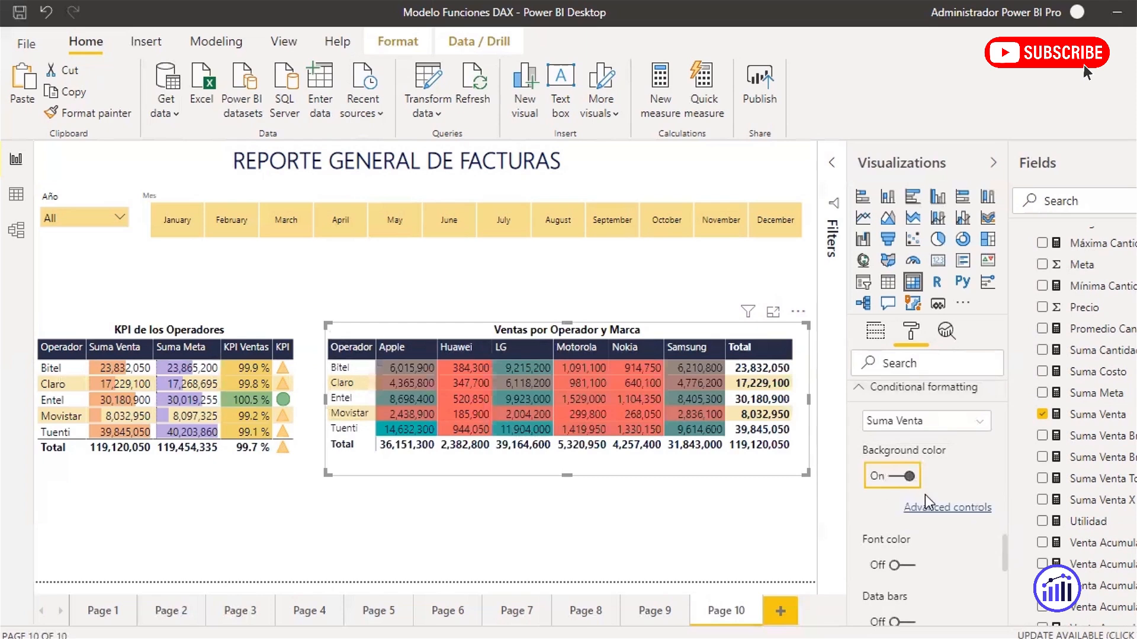
- Apply a diverging background color scale to Suma Venta with a pale red minimum, pale yellow center and pale green maximum
left_click(947, 507)
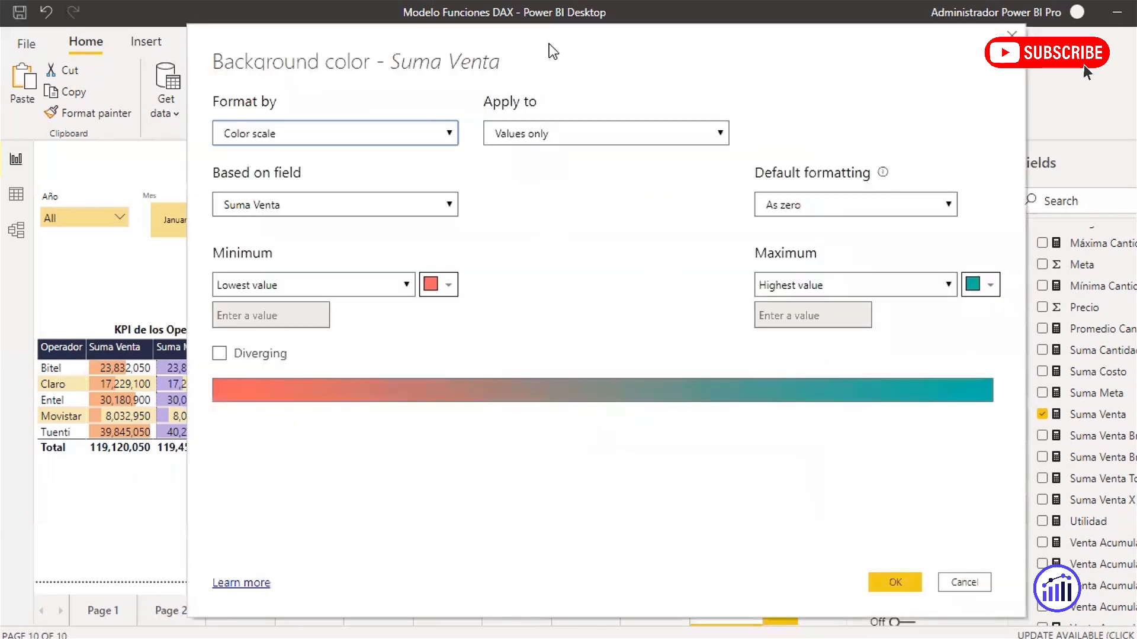
left_click_drag(553, 52, 719, 85)
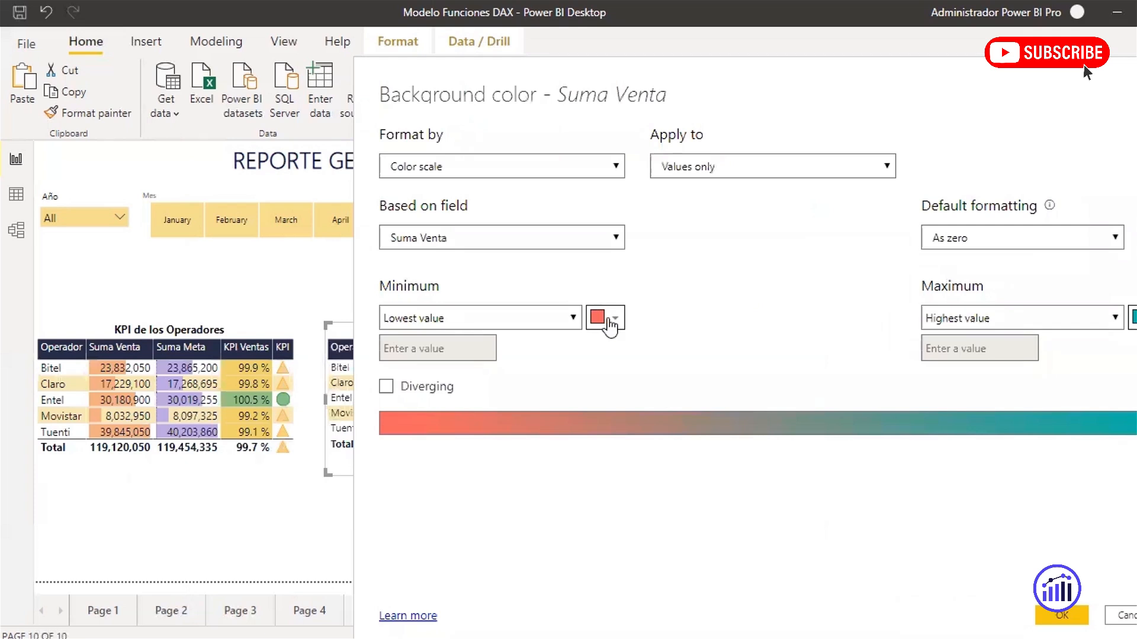
left_click(604, 318)
left_click(559, 381)
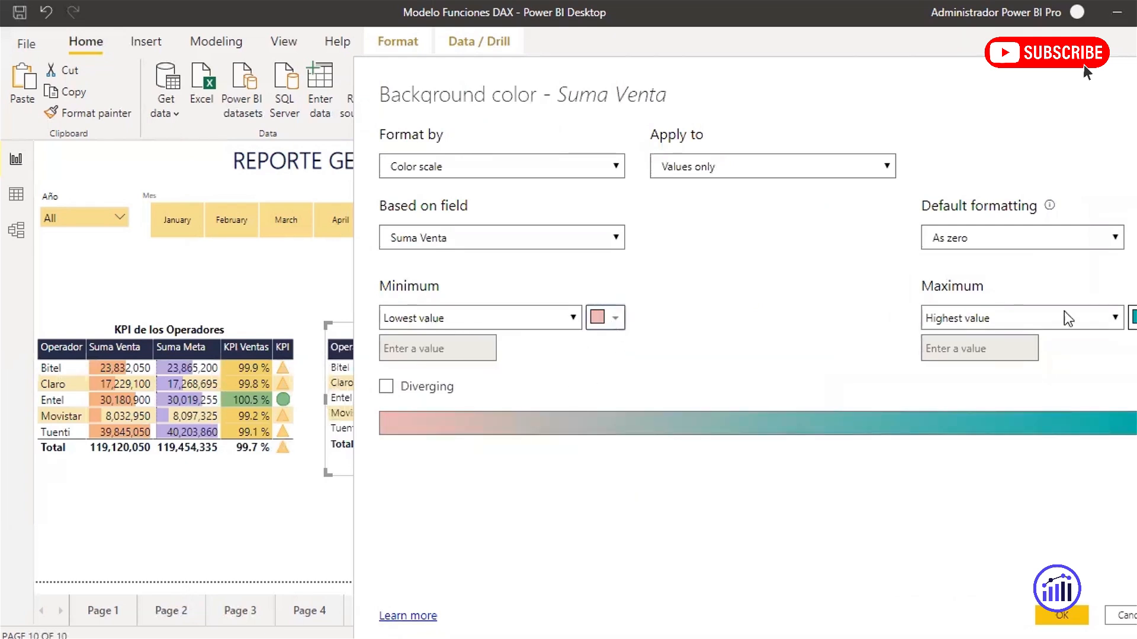
left_click(1133, 318)
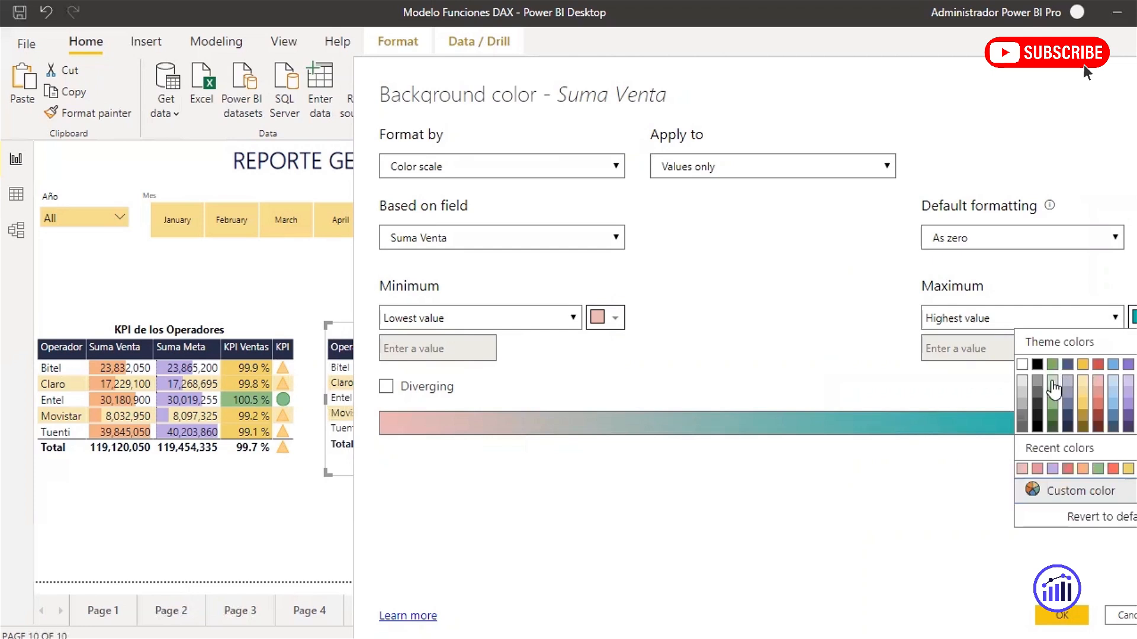
left_click(1049, 386)
left_click(427, 387)
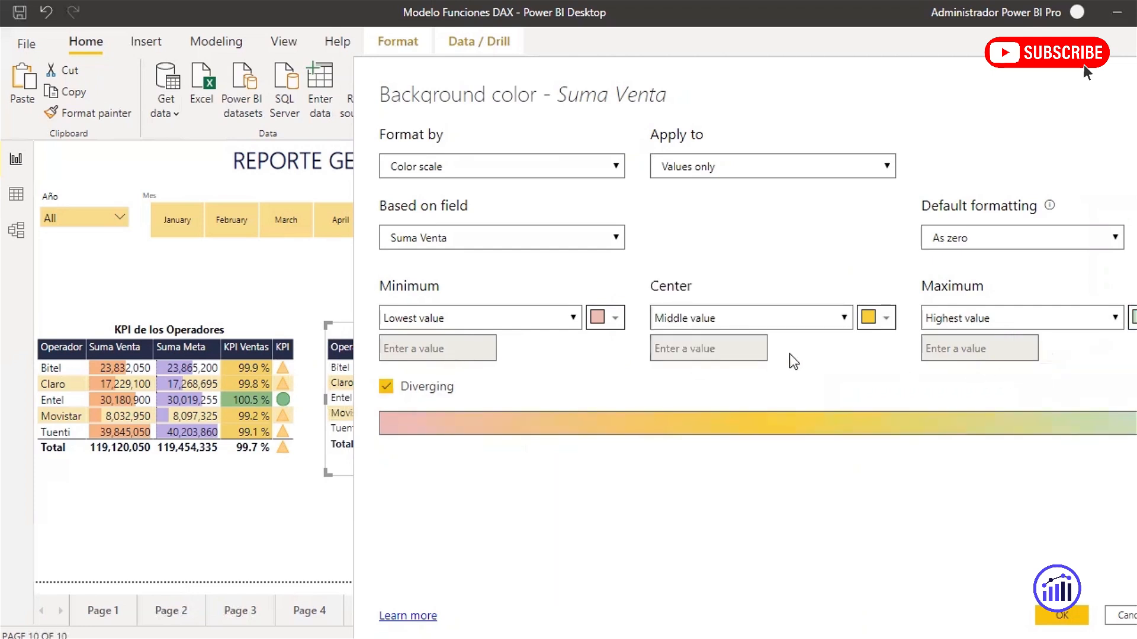
left_click(875, 318)
left_click(811, 390)
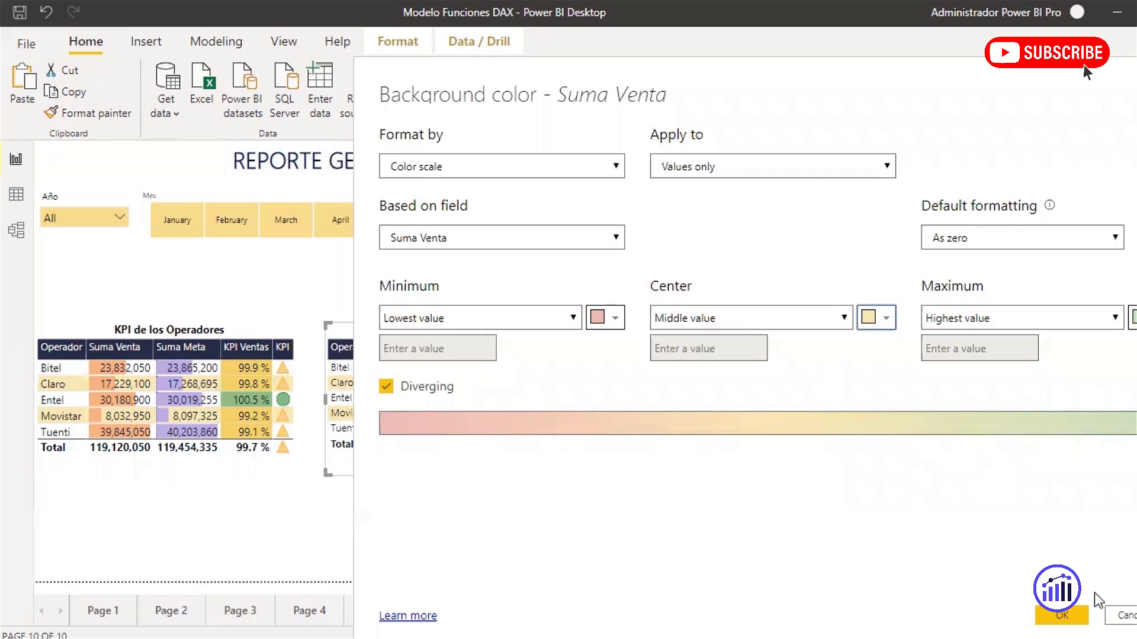
left_click(1060, 617)
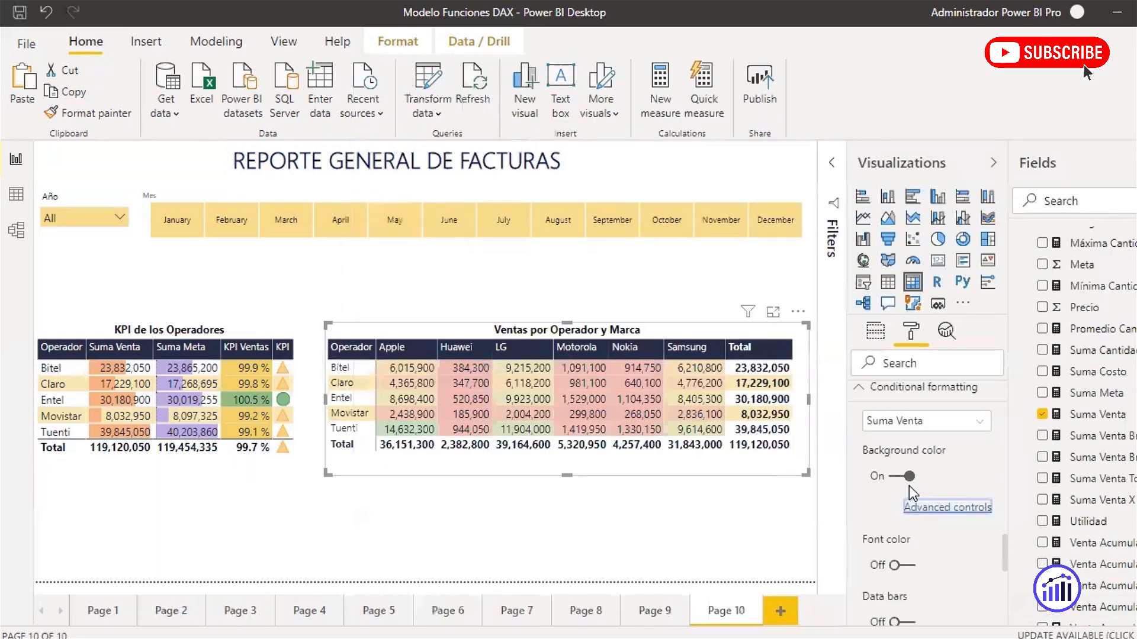
- Change the Suma Venta color scale to stronger red, yellow and green shades for minimum, center and maximum, and deselect the matrix
left_click(950, 508)
left_click(441, 284)
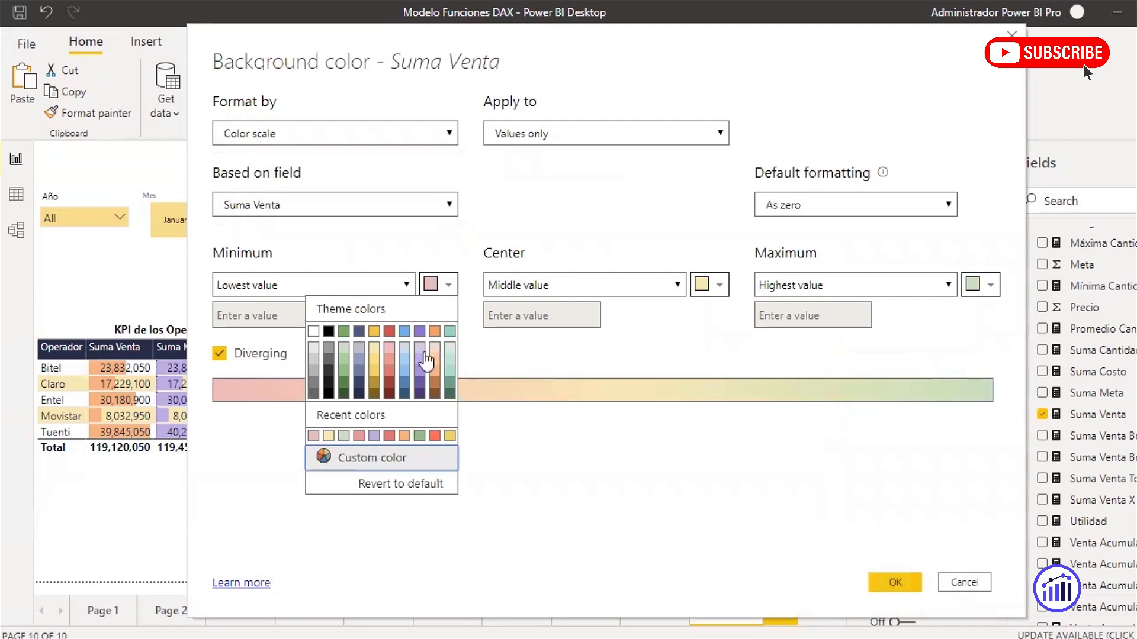
left_click(389, 358)
left_click(710, 285)
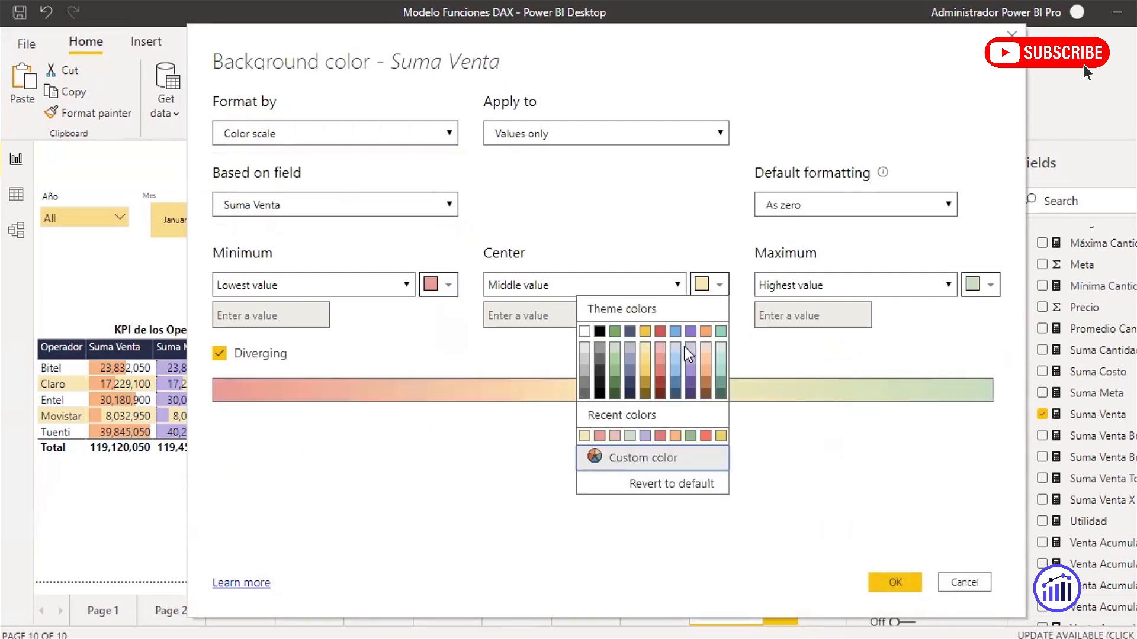
left_click(645, 360)
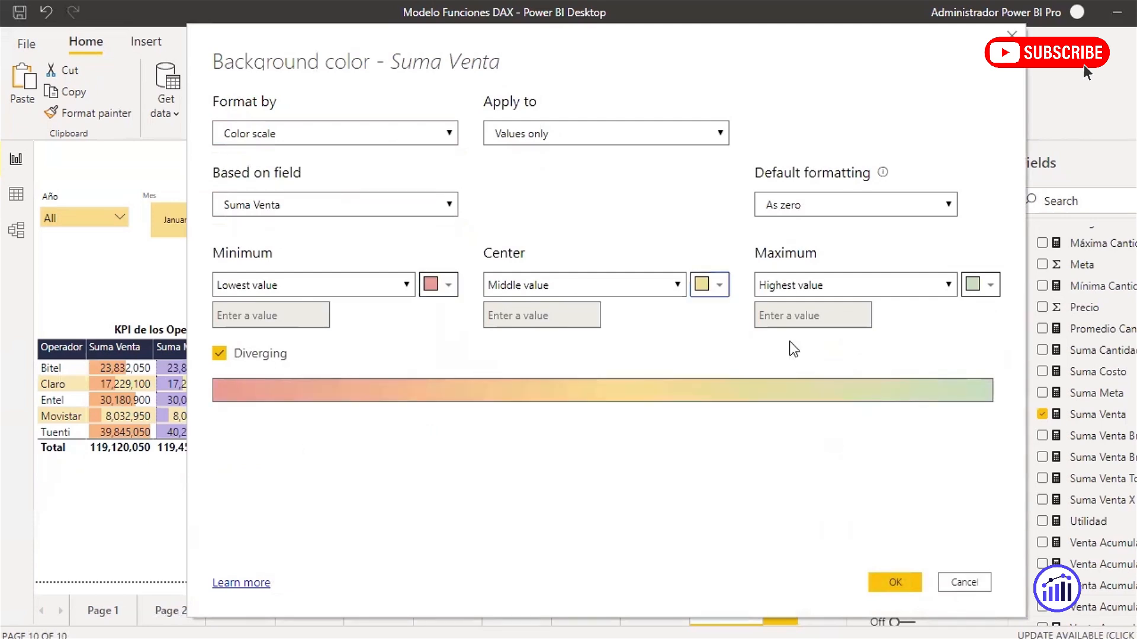
left_click(978, 285)
left_click(885, 361)
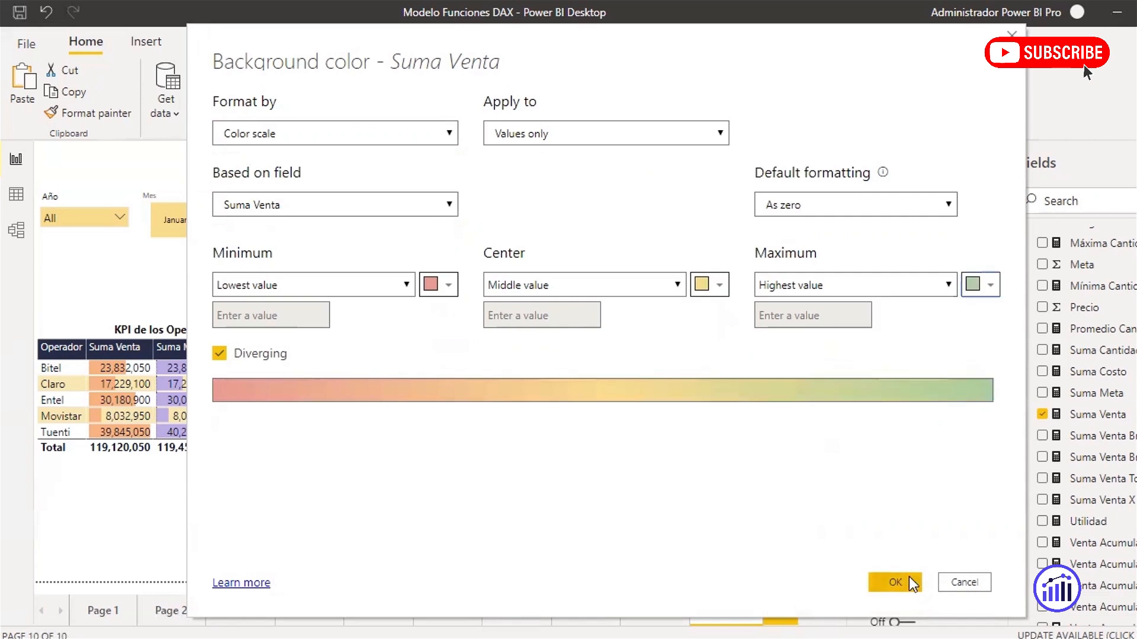
left_click(909, 577)
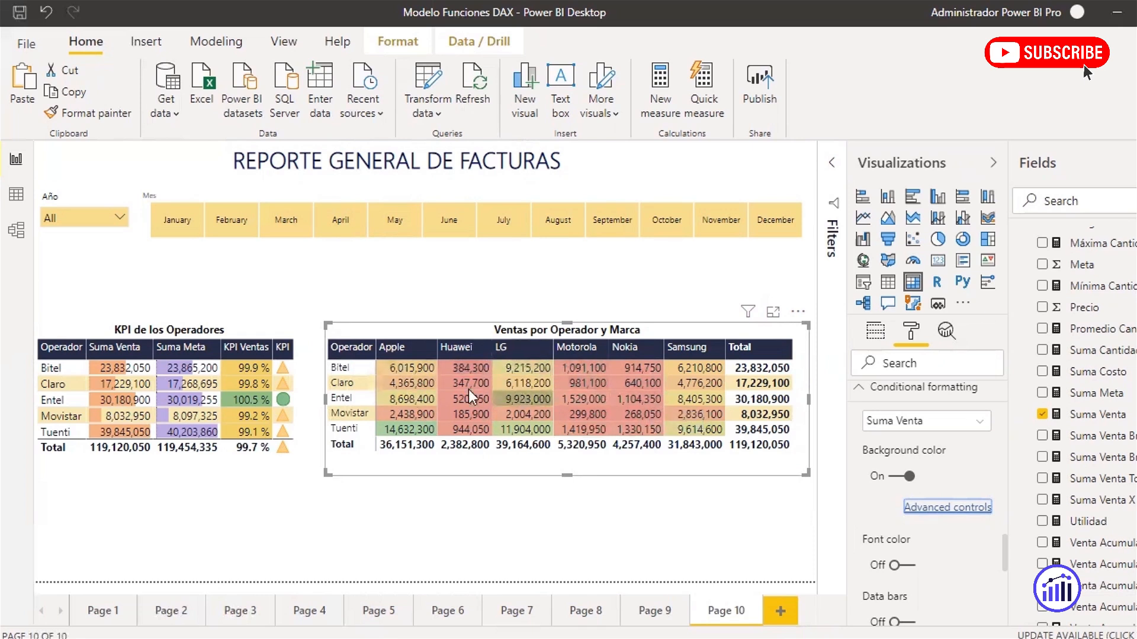
left_click(656, 513)
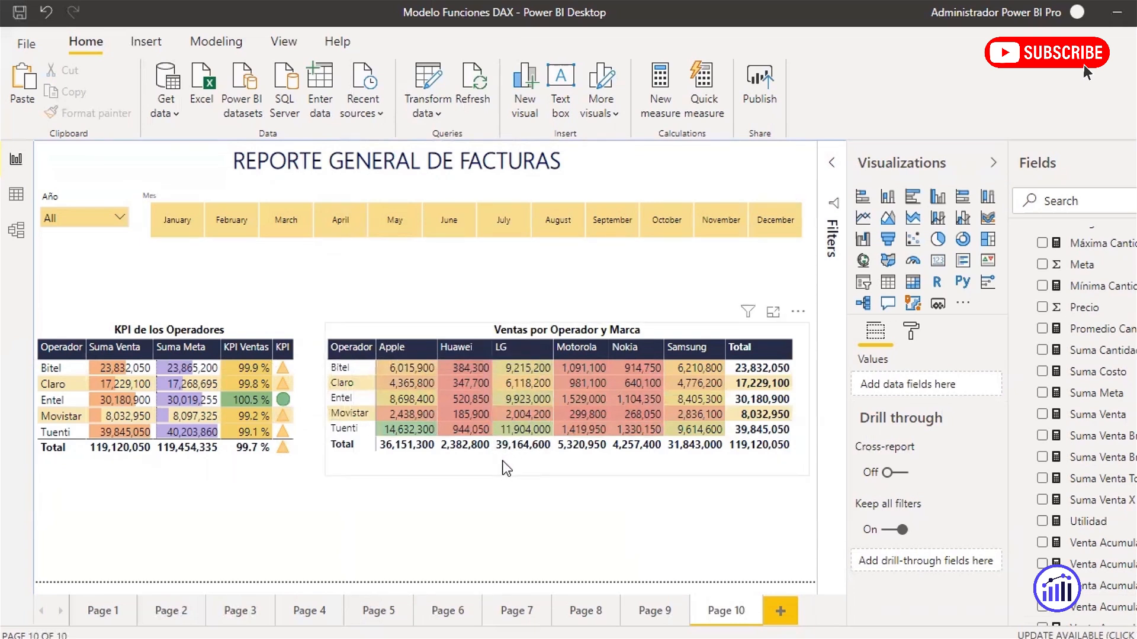
left_click(489, 448)
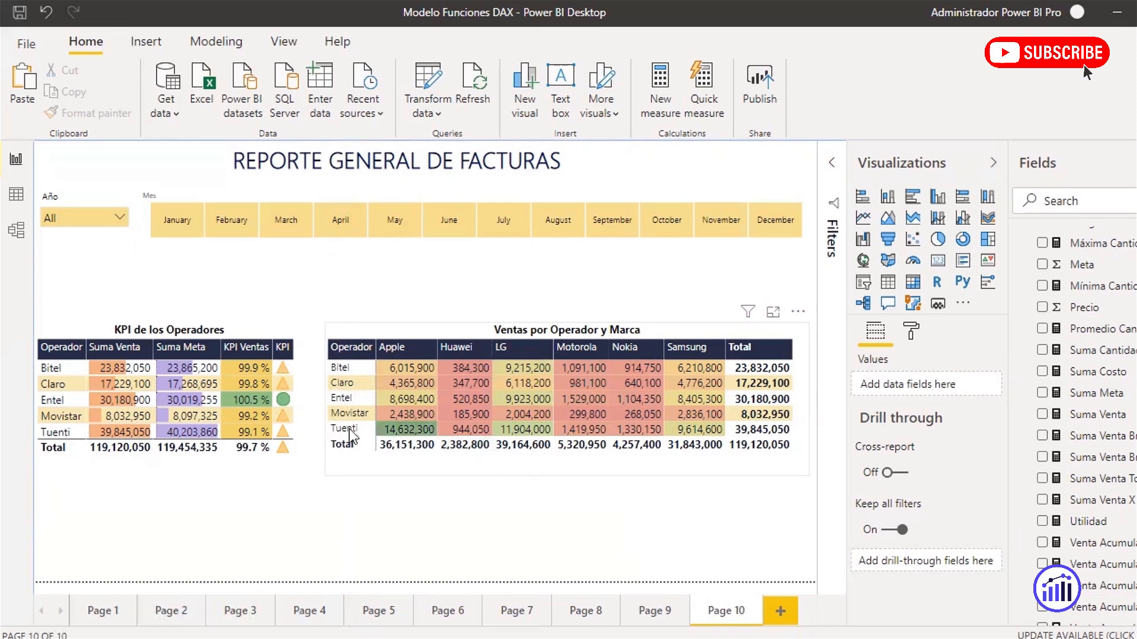